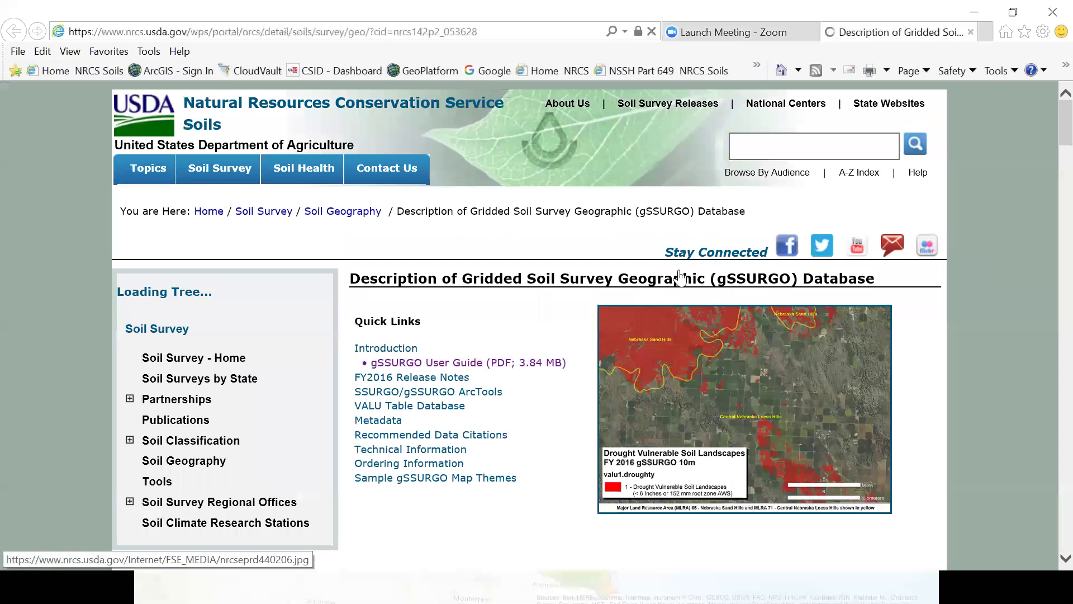
# Minimize the browser to reveal the Relevant URLs slide with the Web Soil Survey link.
pyautogui.click(971, 9)
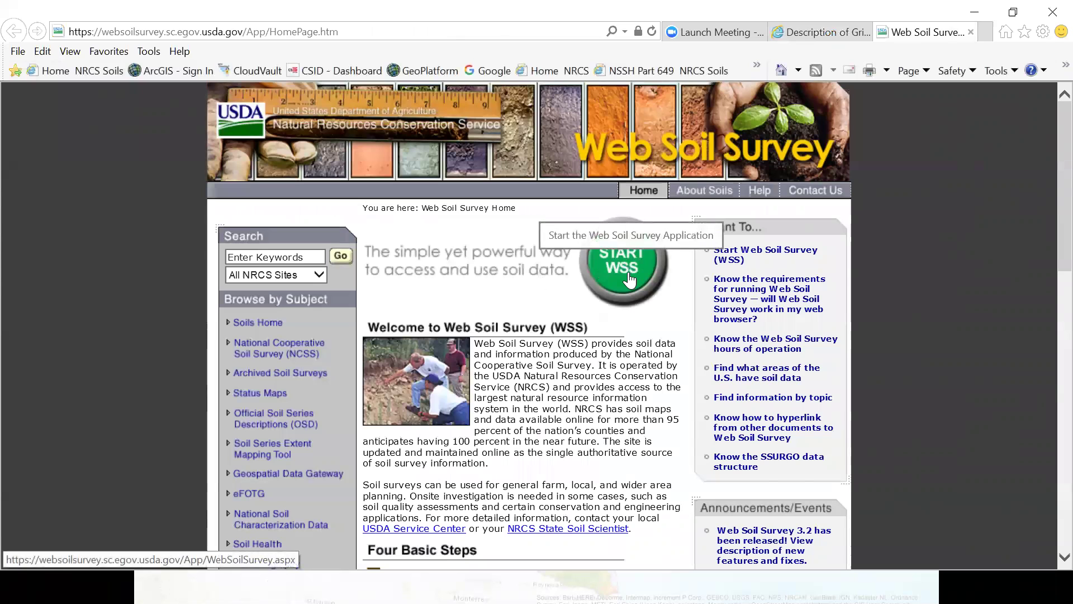
# Start Web Soil Survey, view the Soil Survey Status PDF/JPG/Shapefile downloads, and return to the gSSURGO Description tab.
pyautogui.click(624, 271)
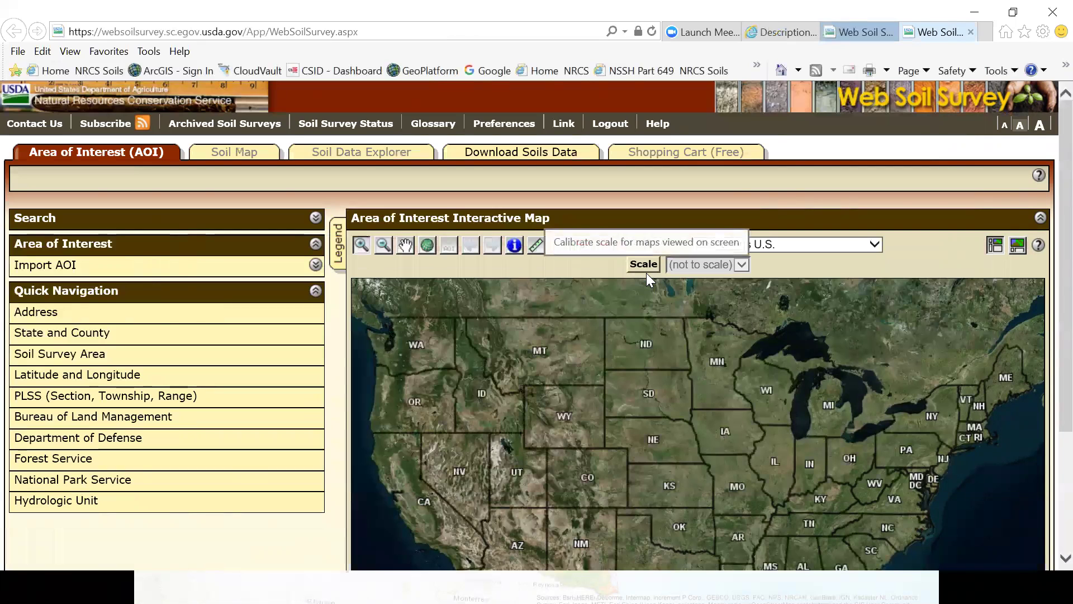
pyautogui.click(377, 125)
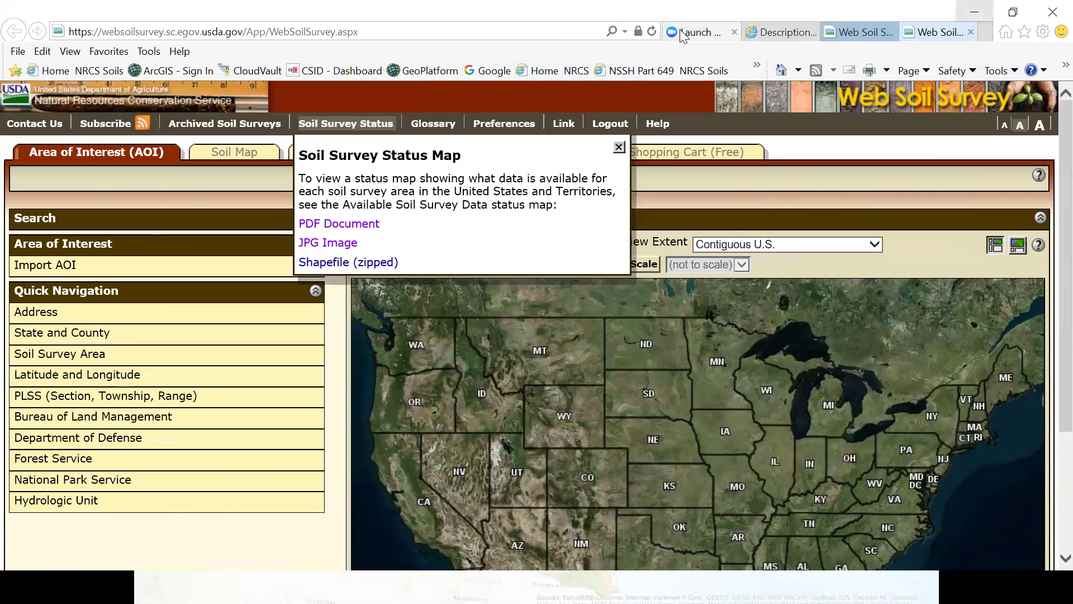
pyautogui.click(794, 32)
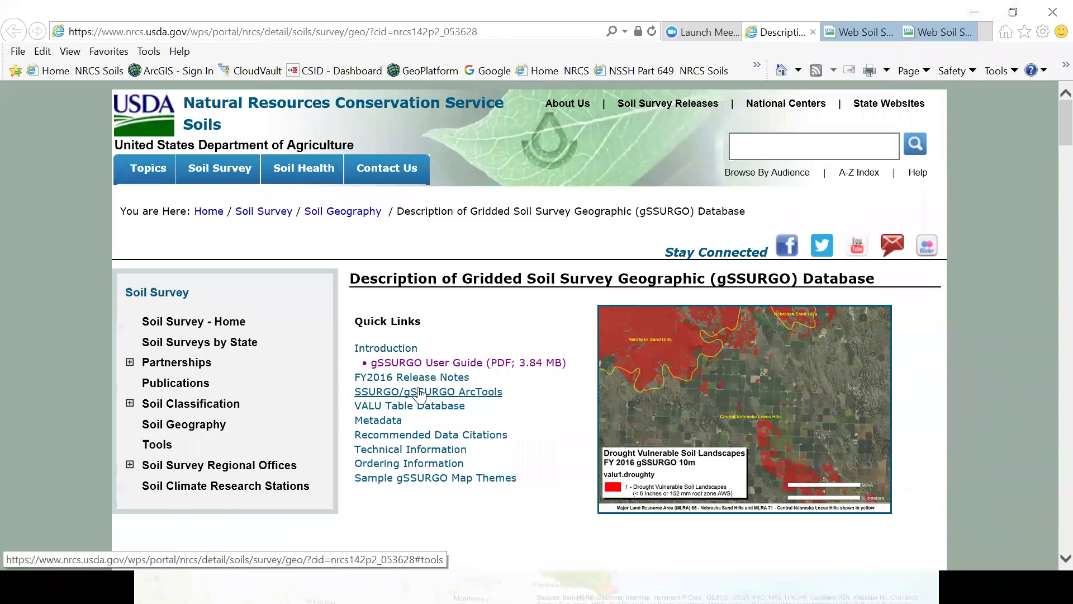
# Jump to the SSURGO/gSSURGO ArcTools section, glance at the slide, and switch back to Internet Explorer.
pyautogui.click(487, 391)
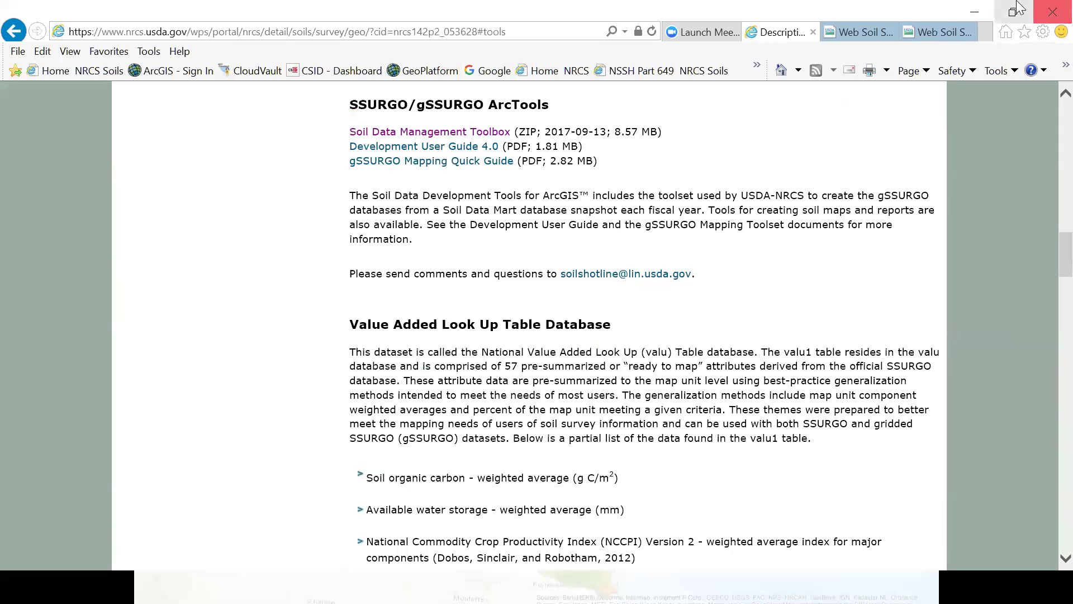
pyautogui.click(973, 11)
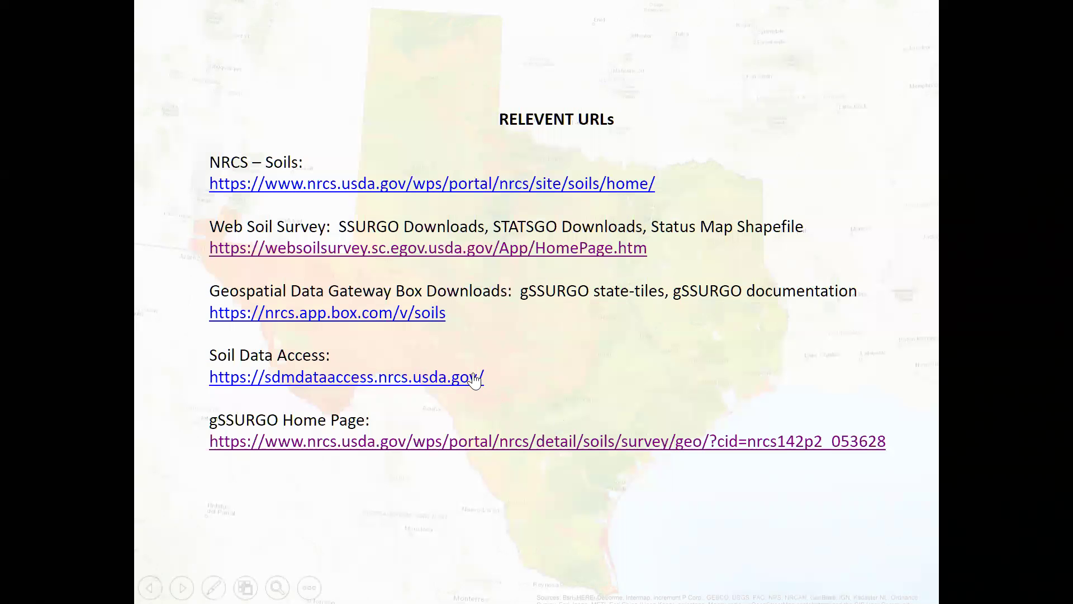
pyautogui.hotkey('alt', 'Tab')
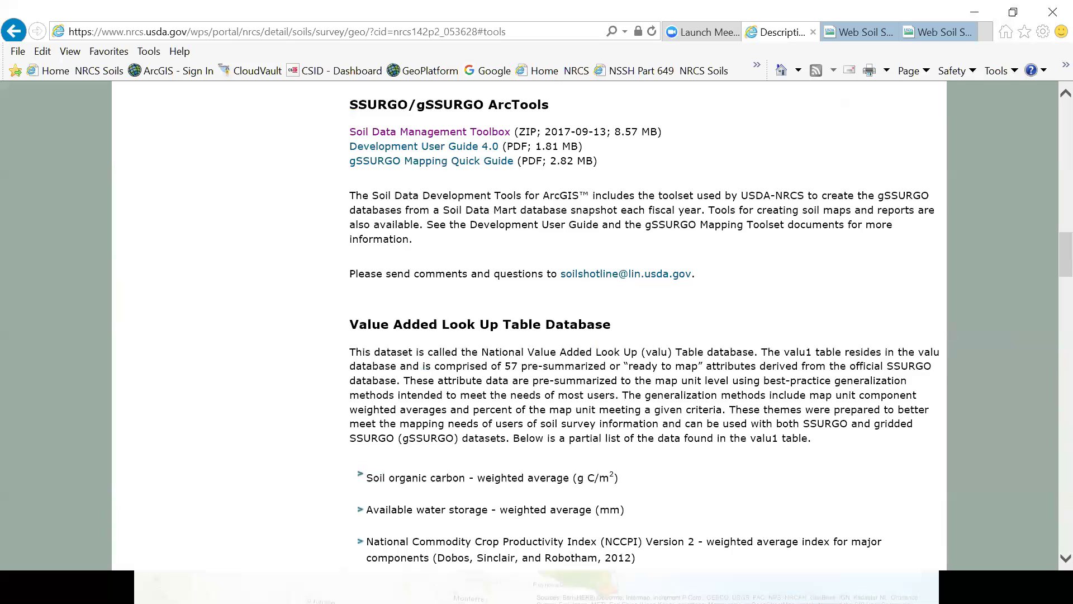
# Switch to the Corridors_TX.mxd ArcMap window through Task View.
pyautogui.press('super+Tab')
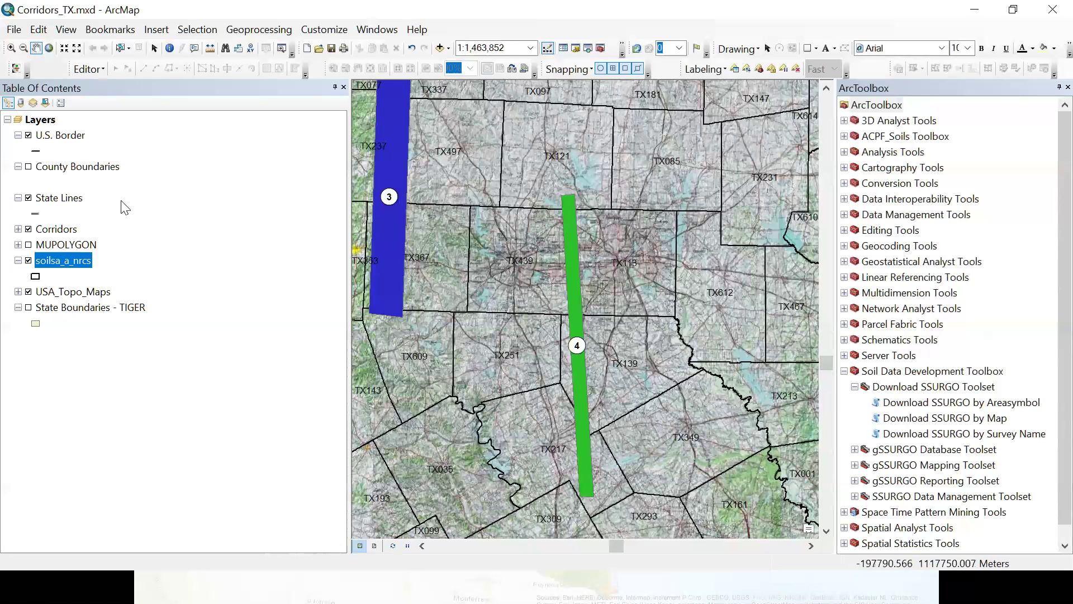
# Select green corridor 4 on the map and highlight the Soil Data Development Toolbox.
pyautogui.click(118, 47)
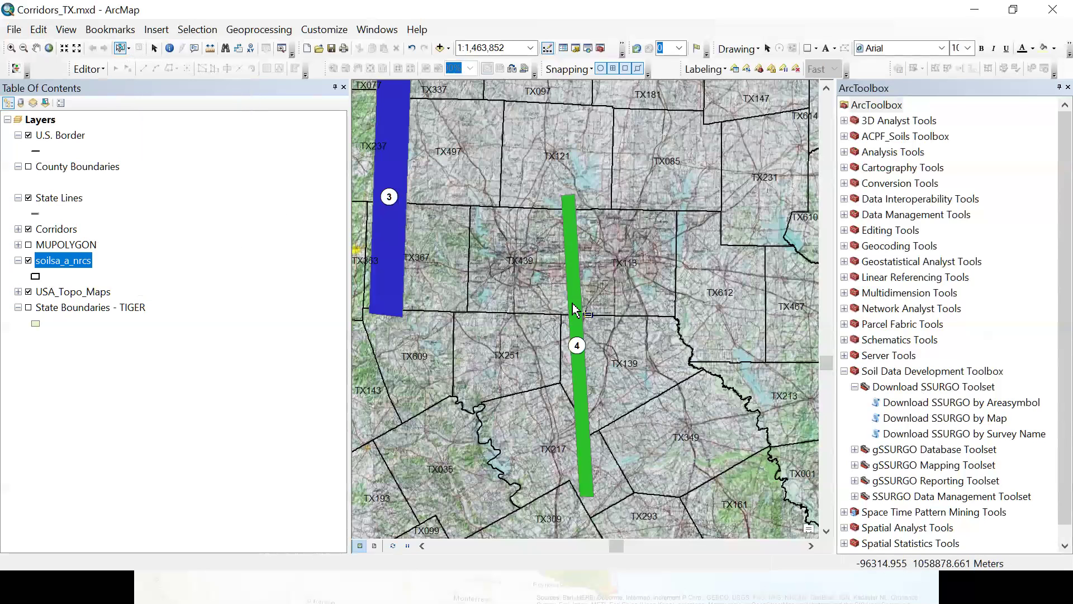
pyautogui.click(574, 307)
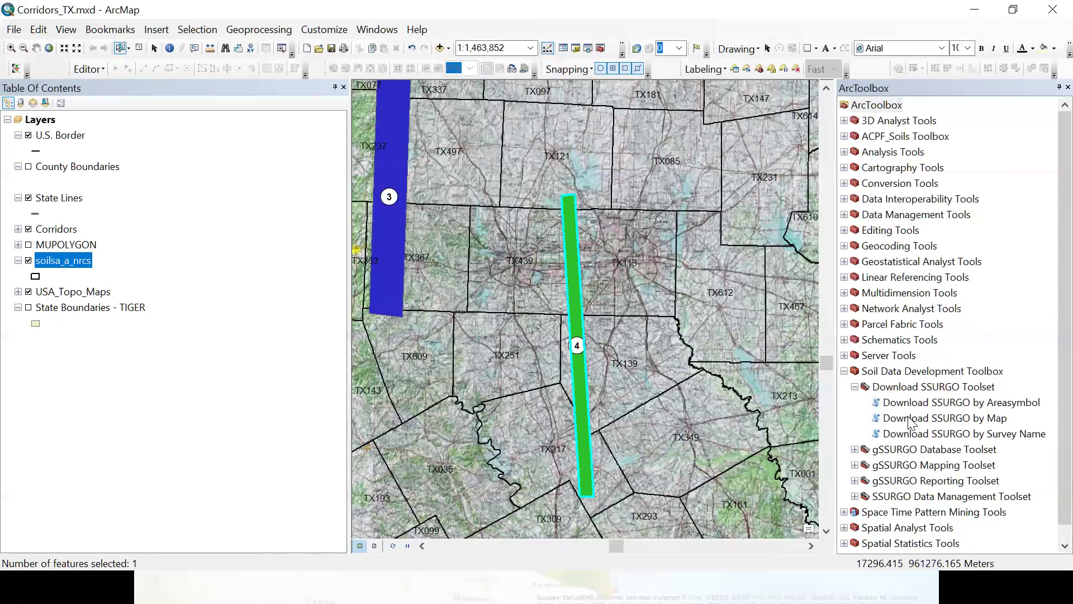
pyautogui.click(909, 373)
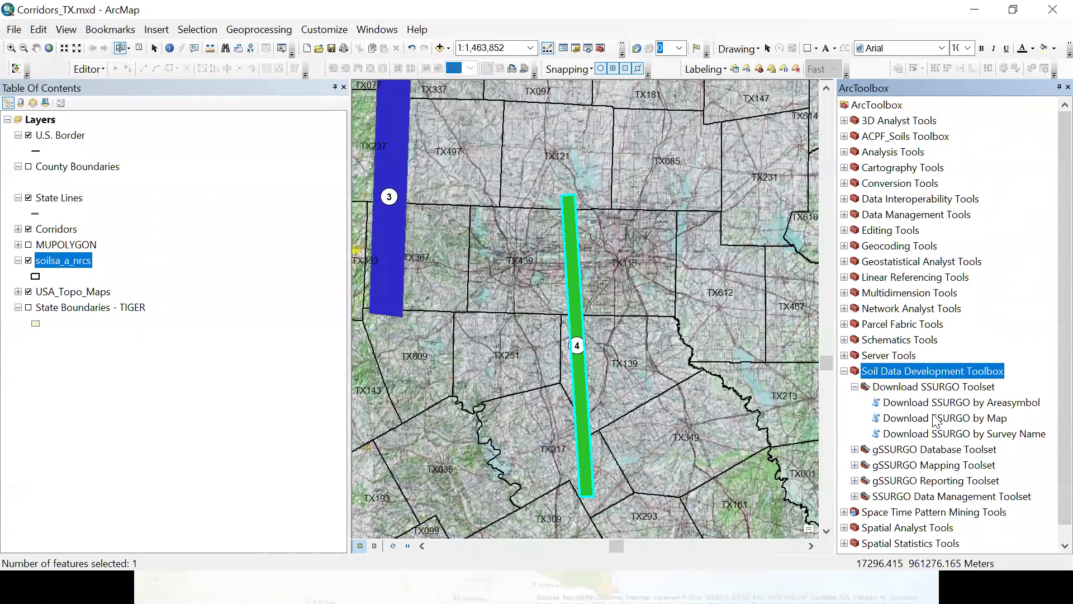
# Launch Download SSURGO by Map from the Download SSURGO Toolset.
pyautogui.doubleClick(935, 418)
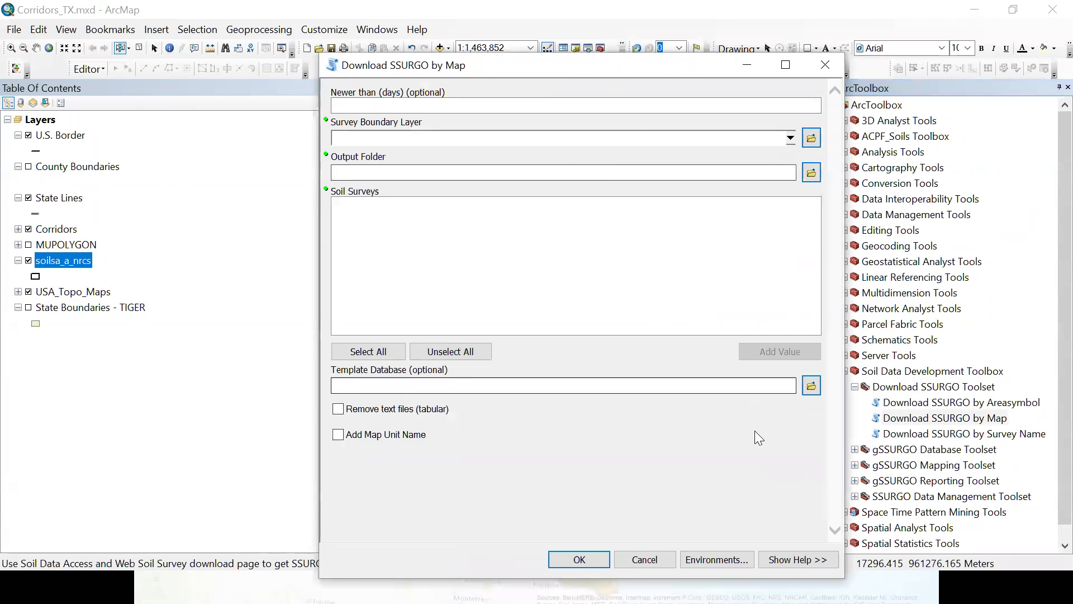
# Show the tool's help panel and drag the dialog left so it fits on screen.
pyautogui.click(806, 558)
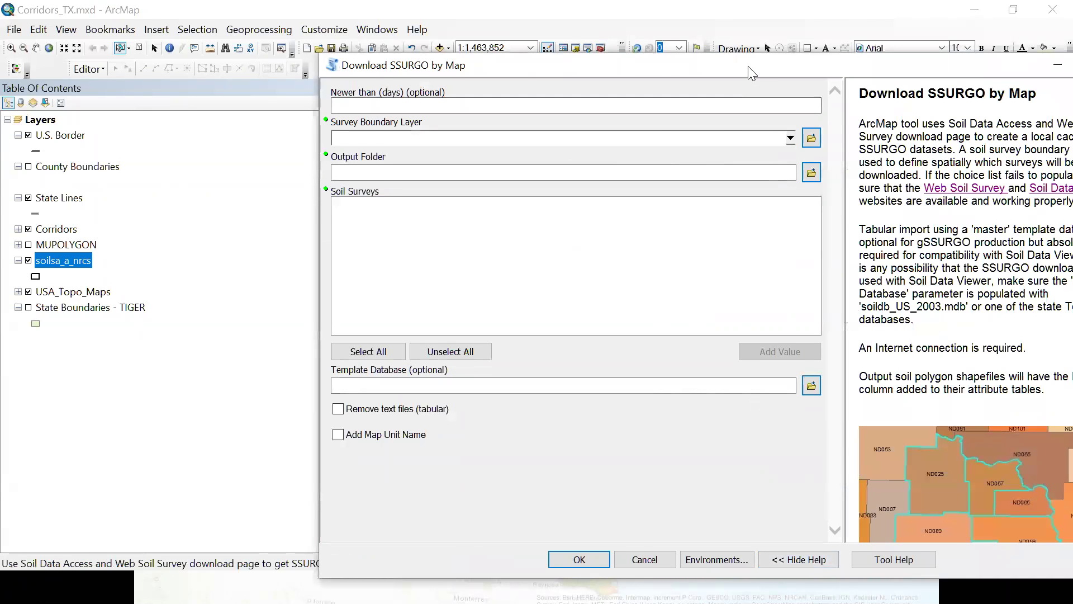
pyautogui.moveTo(748, 66); pyautogui.dragTo(524, 61)
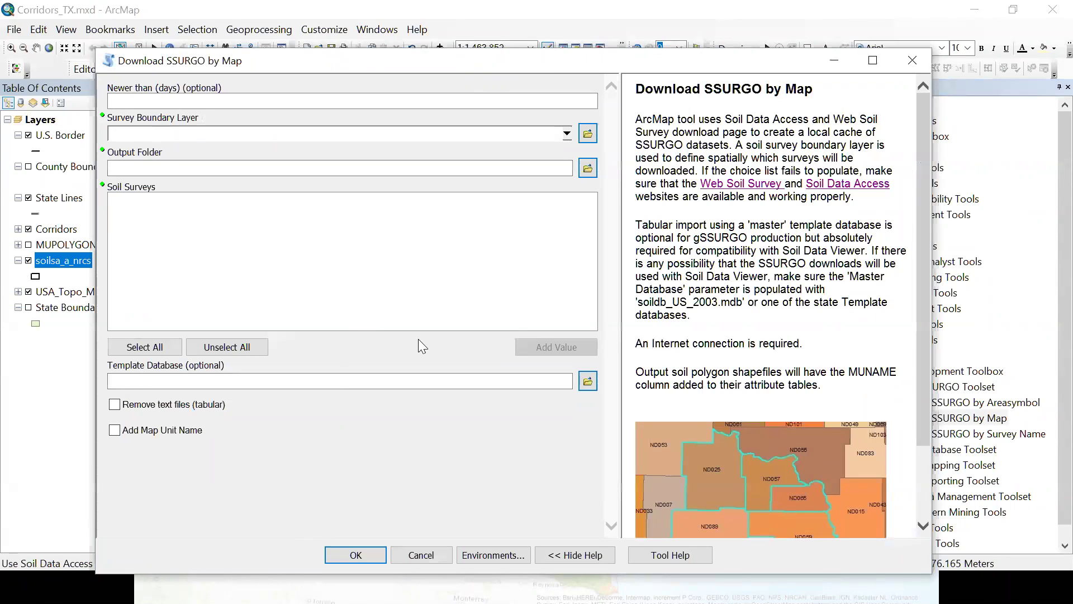
# Set Survey Boundary Layer to soilsa_a_nrcs, filling the list with surveys like AK600 Matanuska-Susitna Valley.
pyautogui.click(567, 135)
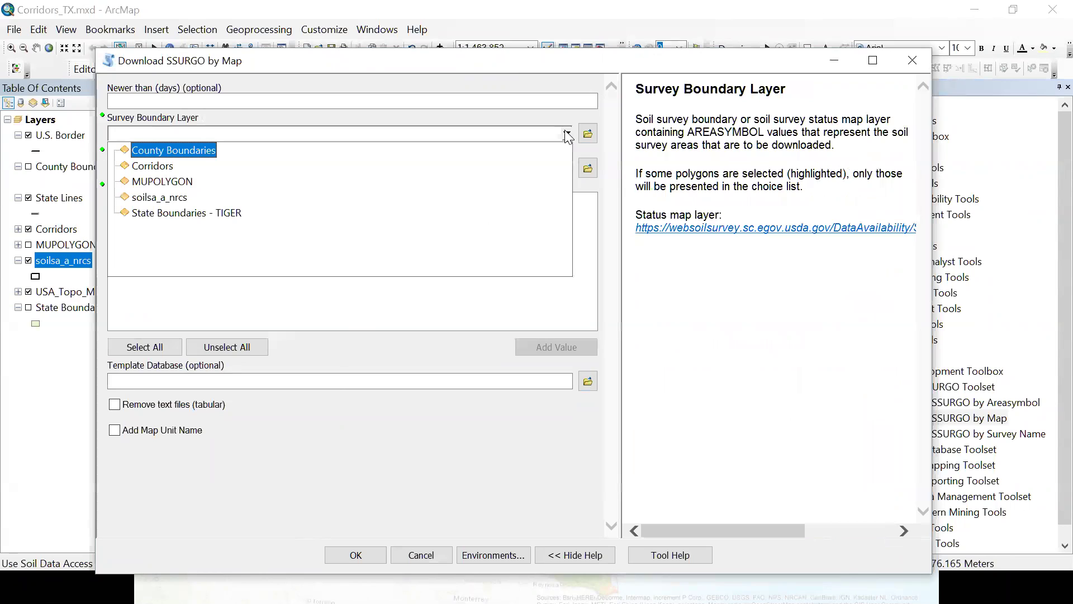
pyautogui.click(183, 199)
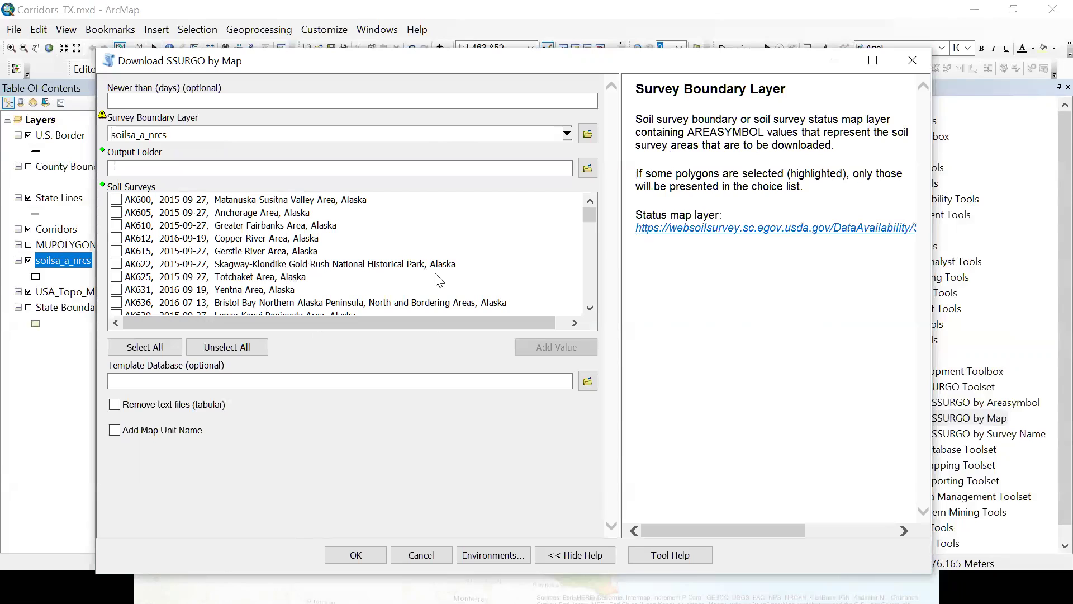
# Cancel the download tool and bring up Select By Location from the Selection menu.
pyautogui.click(442, 555)
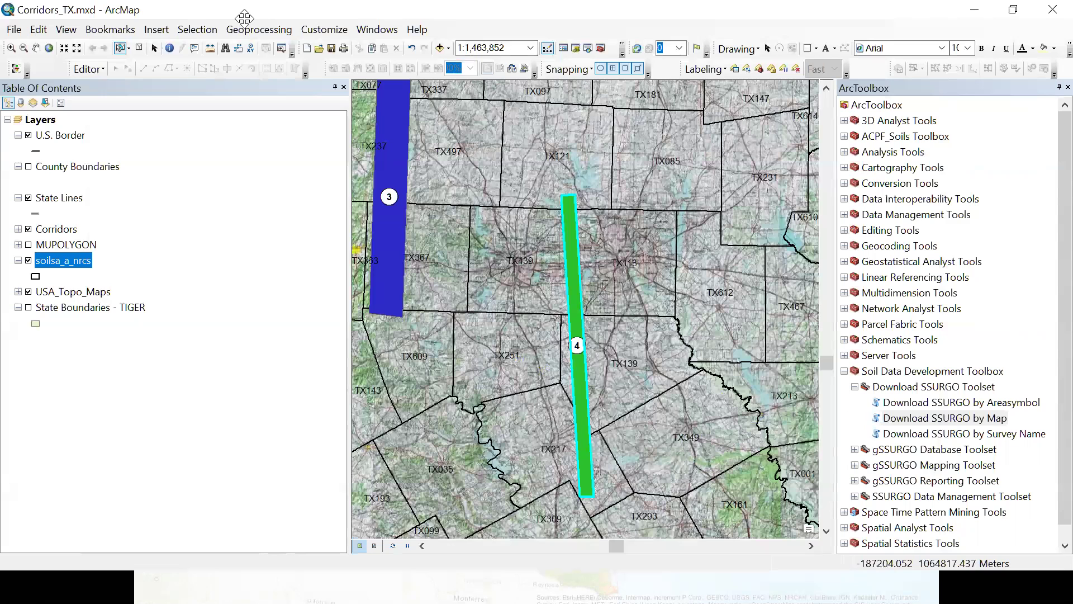
pyautogui.click(197, 29)
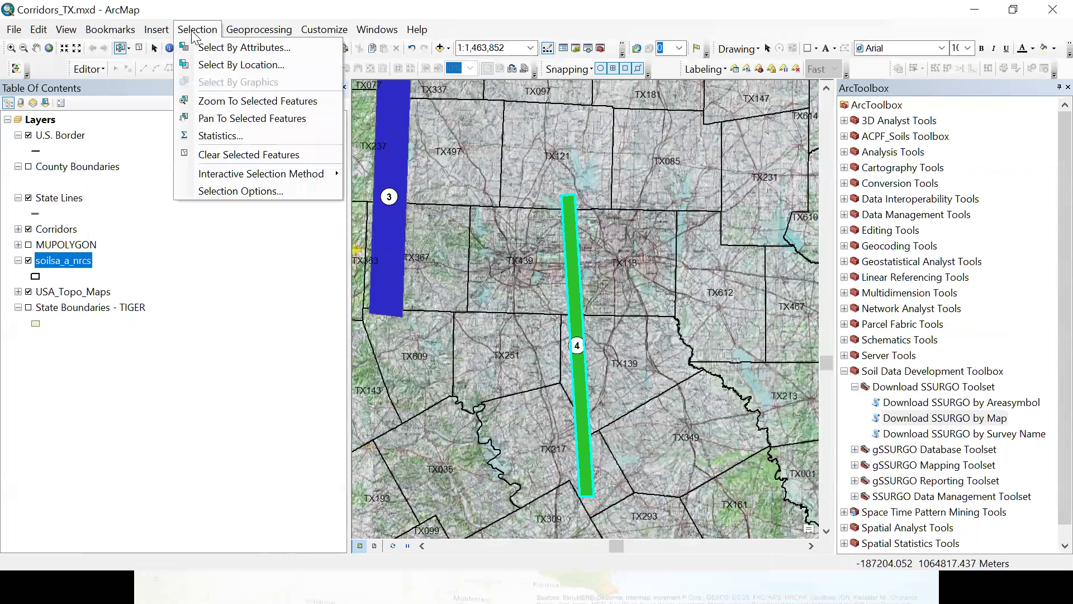
pyautogui.click(246, 65)
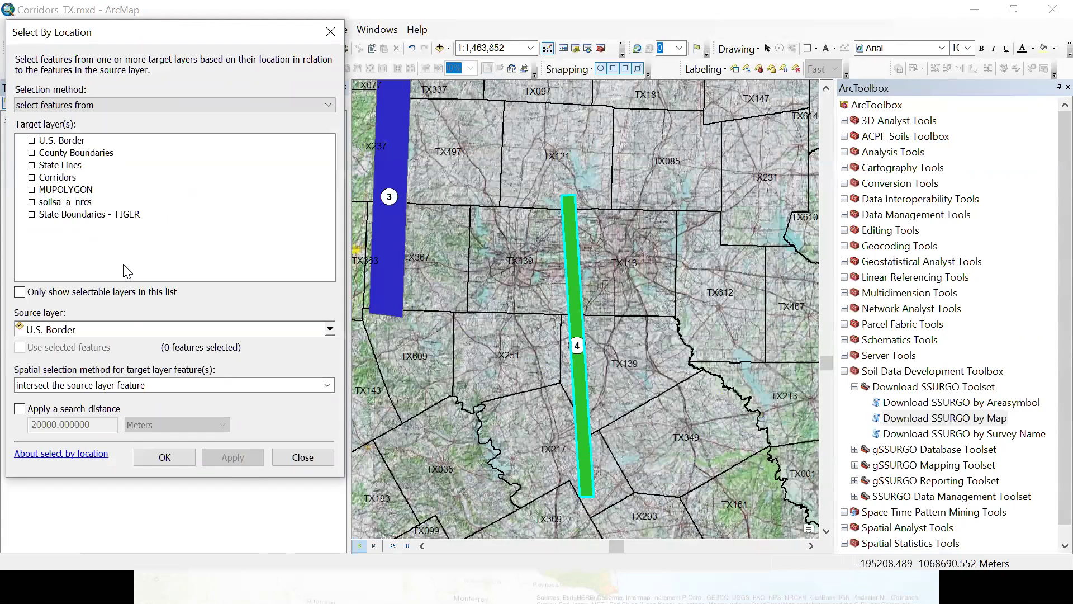
# Select the six soilsa_a_nrcs survey areas intersecting the selected Corridors feature, then close the dialog.
pyautogui.click(31, 203)
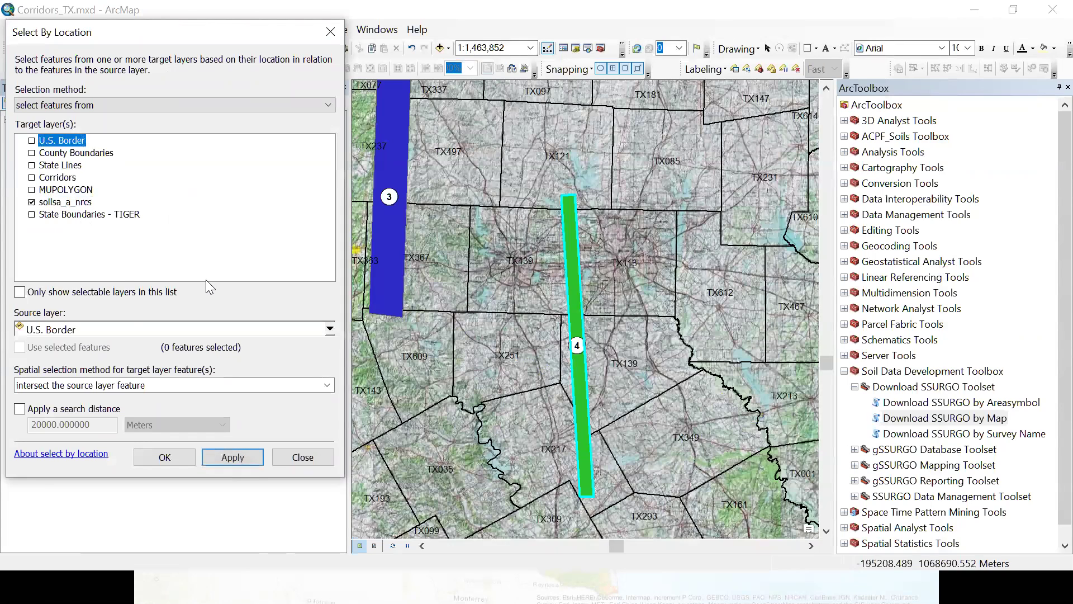
pyautogui.click(330, 326)
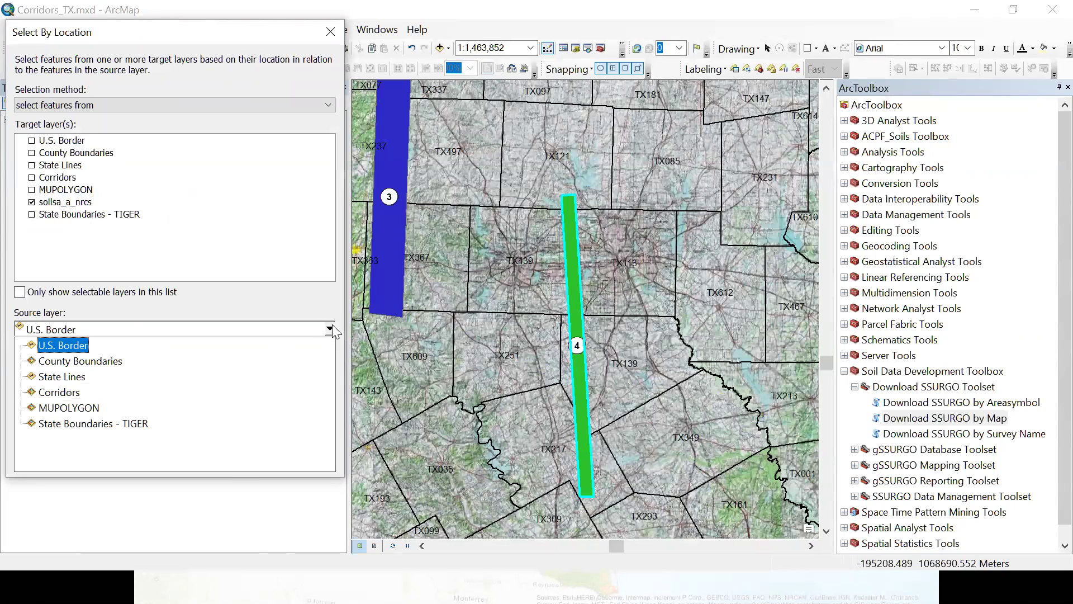
pyautogui.click(51, 394)
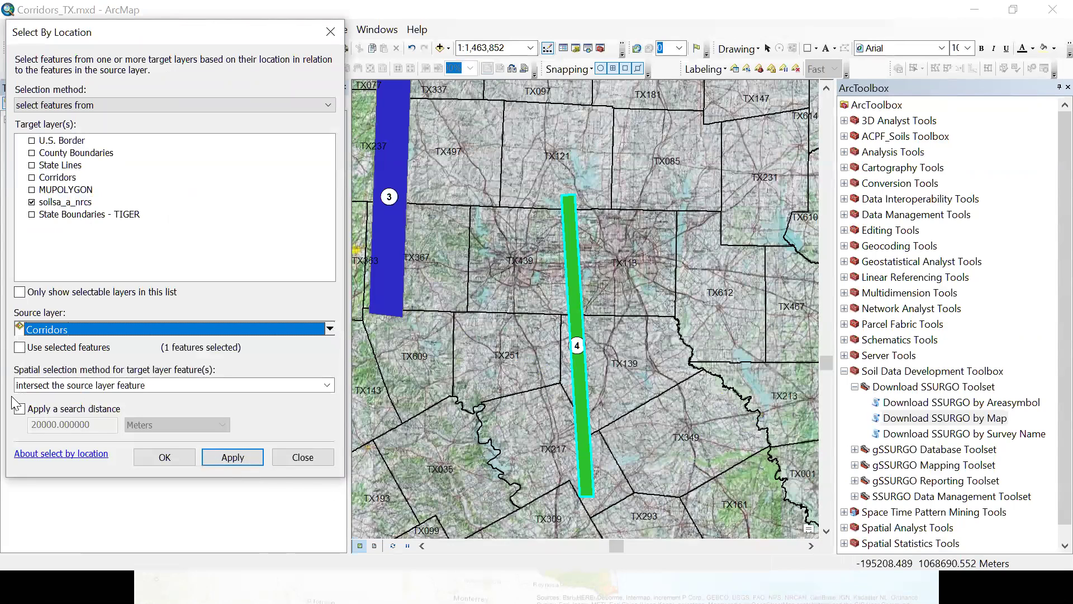
pyautogui.click(20, 348)
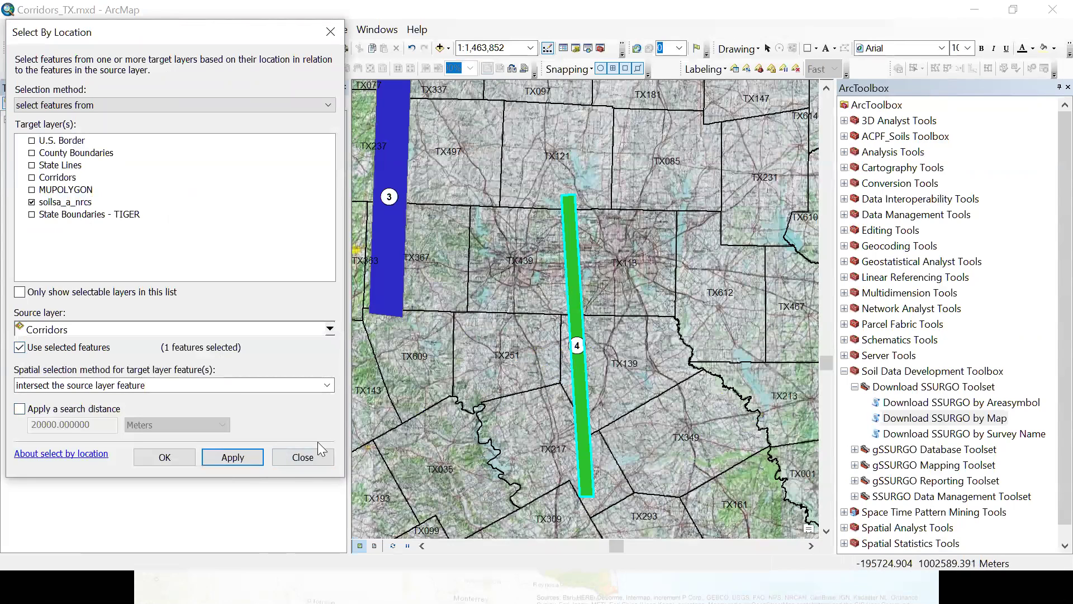
pyautogui.click(249, 450)
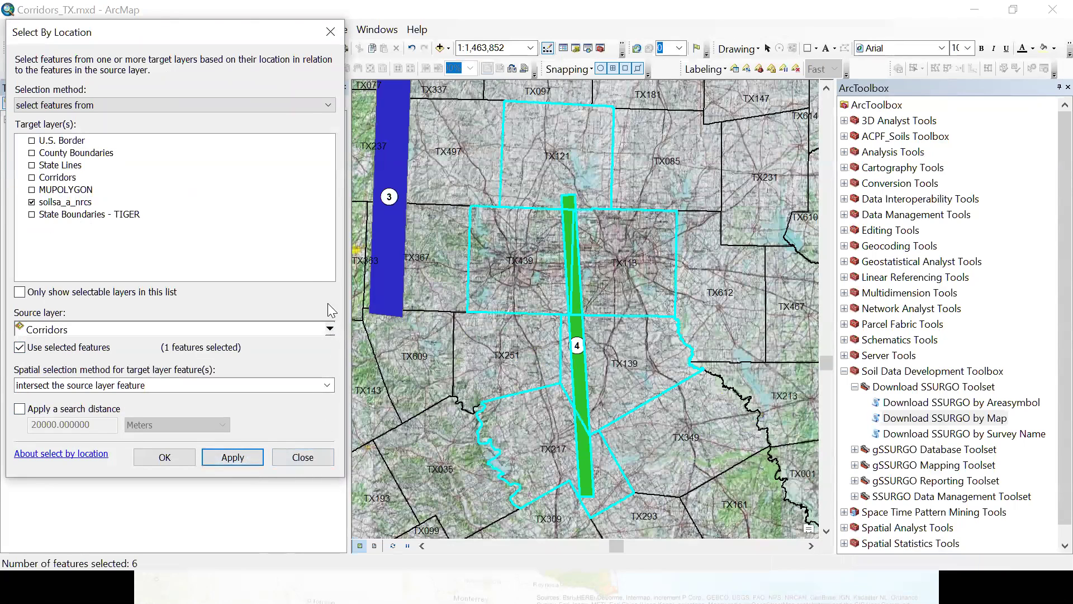
pyautogui.click(303, 457)
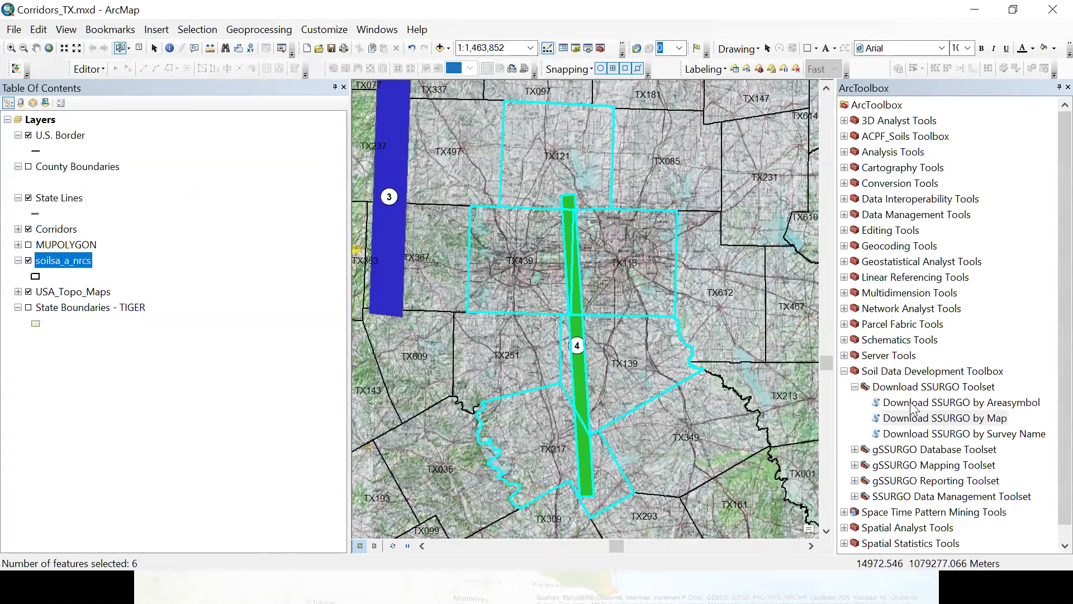
# Open Download SSURGO by Map, set soilsa_a_nrcs as the survey boundary layer, and browse for an output folder.
pyautogui.click(924, 422)
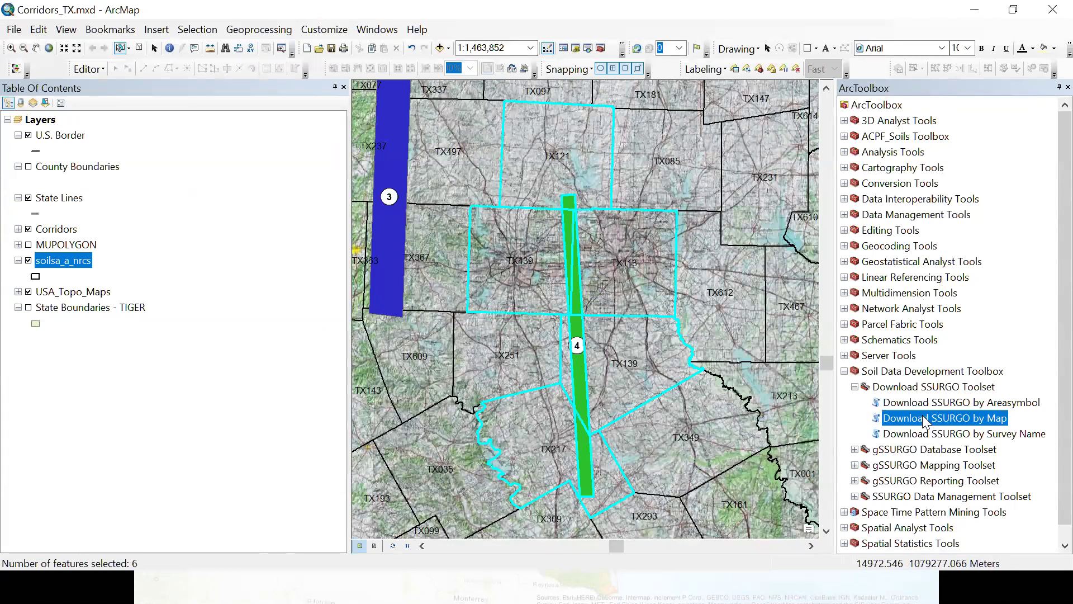
pyautogui.doubleClick(924, 422)
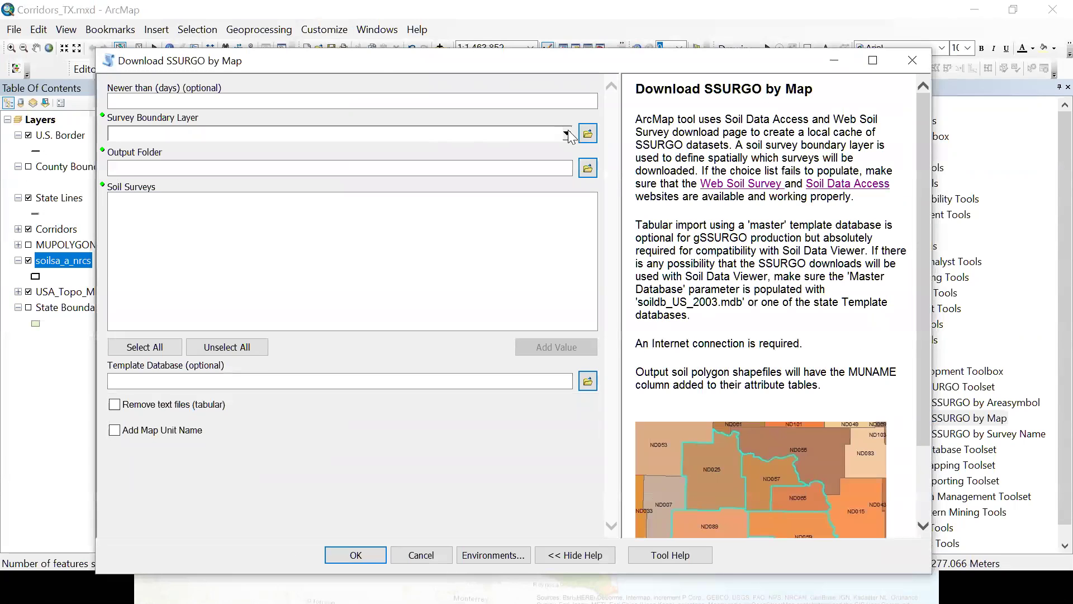
pyautogui.click(568, 134)
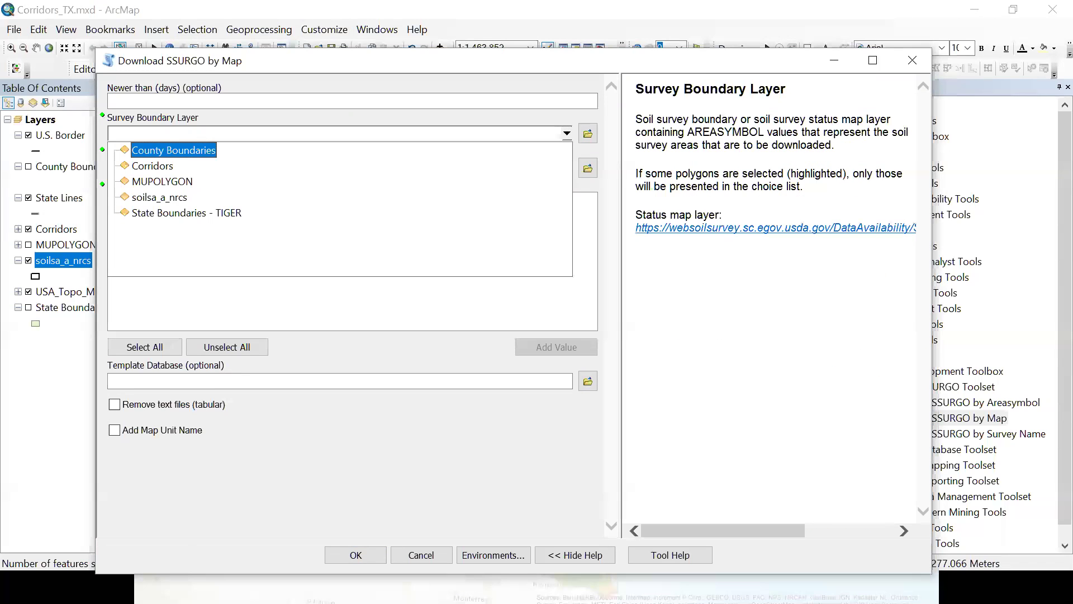
pyautogui.click(185, 198)
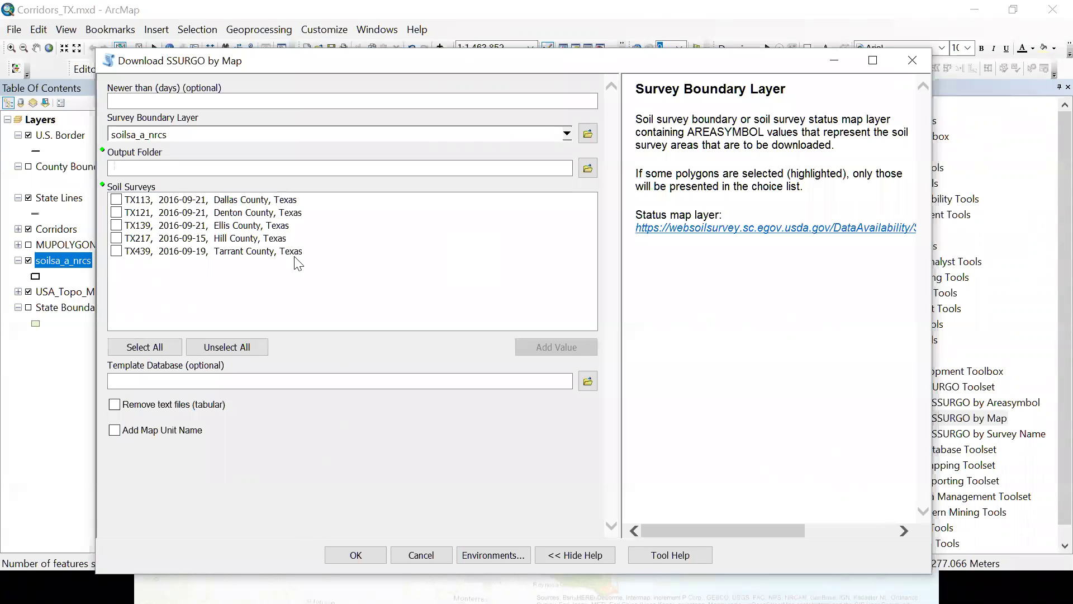
pyautogui.click(588, 168)
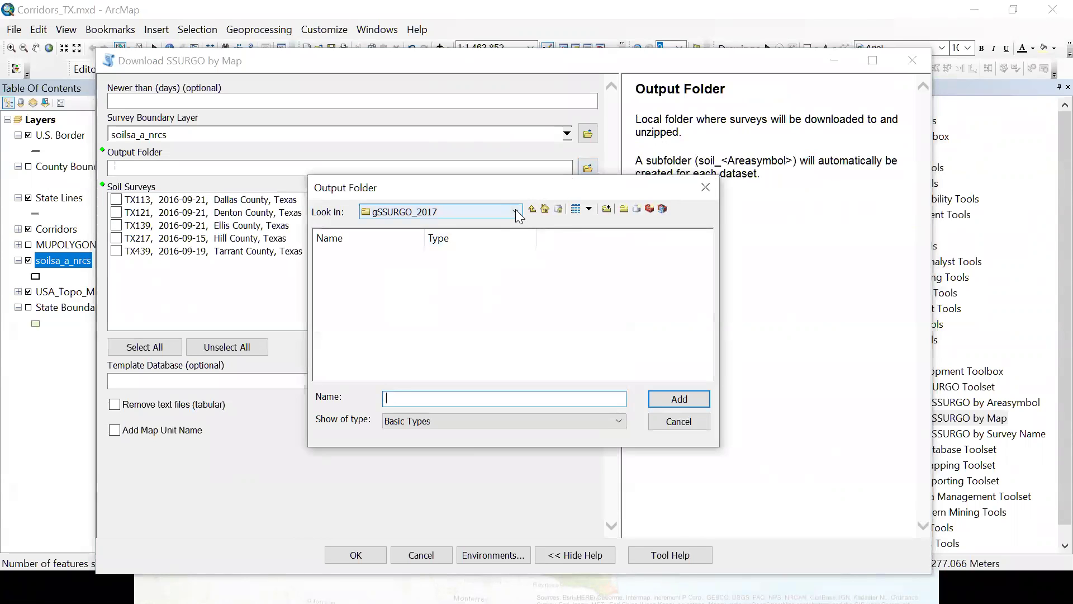
# Go to D:\Geodata\2017\URISA and add SSURGO_Downloads_2017 as the download output folder.
pyautogui.click(517, 214)
pyautogui.click(419, 274)
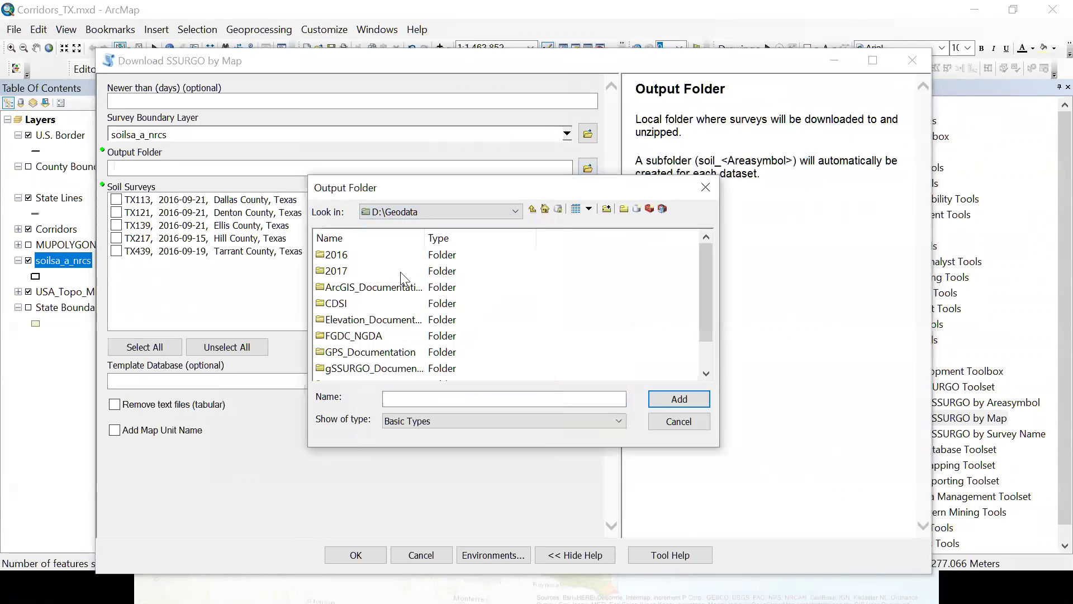
pyautogui.doubleClick(335, 272)
pyautogui.scroll(-3, 503, 335)
pyautogui.scroll(-3, 486, 330)
pyautogui.scroll(-4, 471, 331)
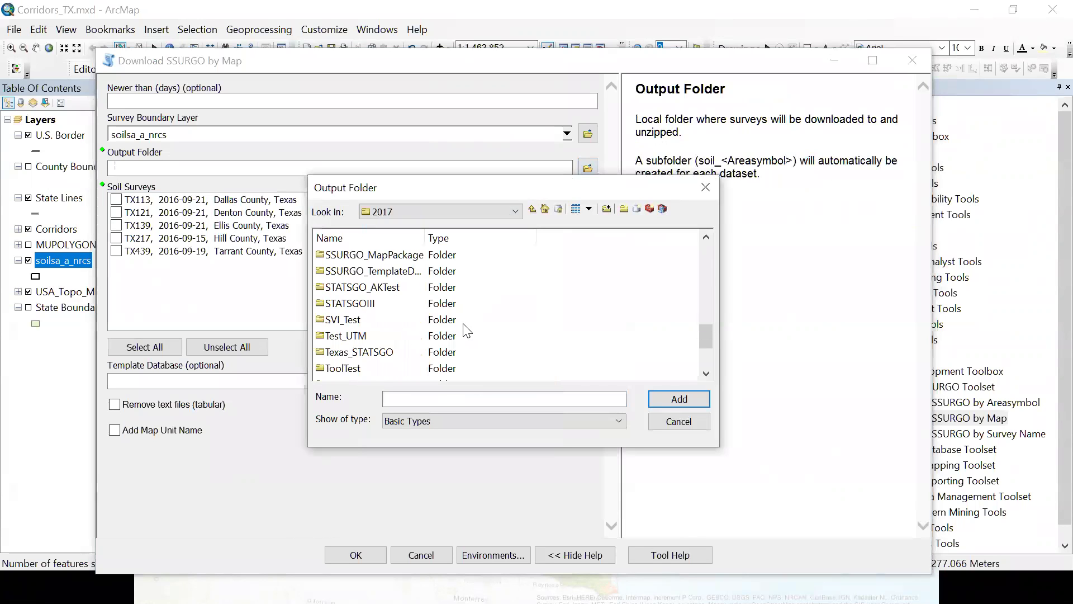
pyautogui.scroll(-2, 464, 333)
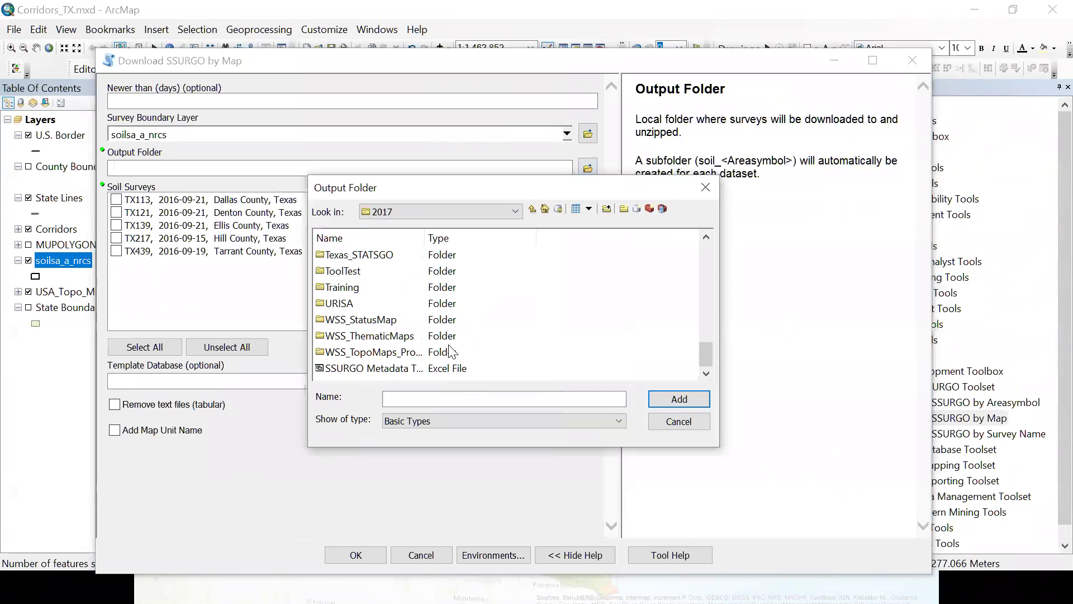
pyautogui.doubleClick(343, 303)
pyautogui.click(363, 287)
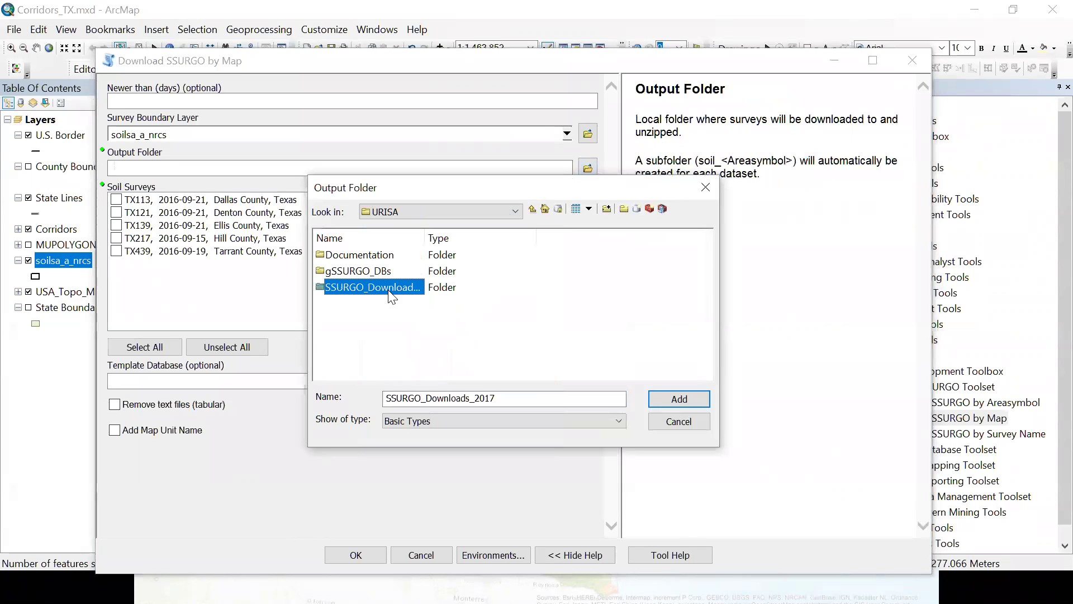
pyautogui.moveTo(435, 232); pyautogui.dragTo(527, 250)
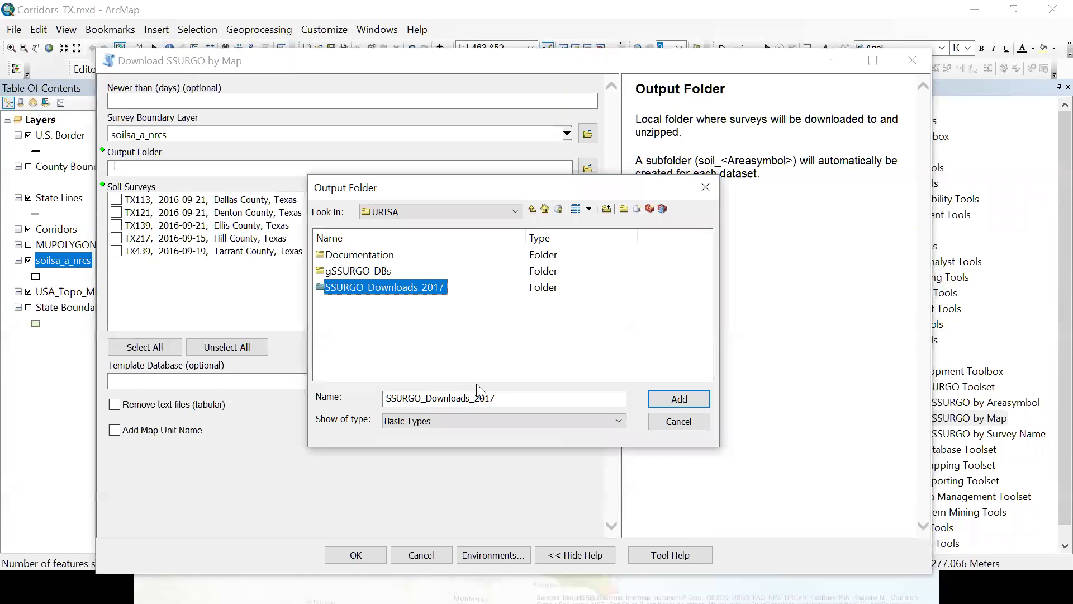
pyautogui.click(665, 398)
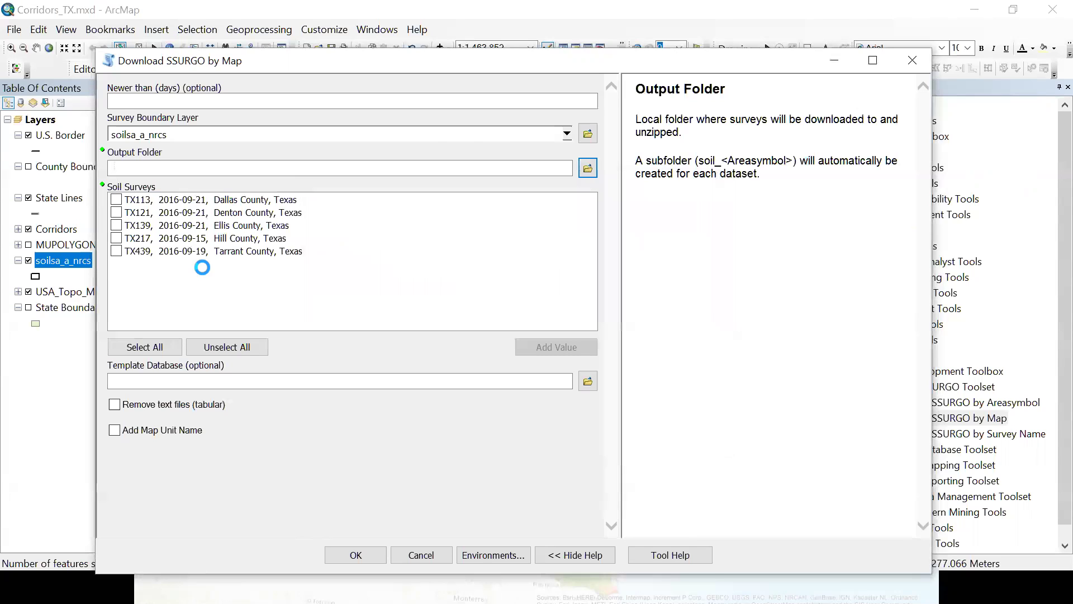
# Select all five listed Texas soil surveys, TX113 through TX439, for download.
pyautogui.click(149, 351)
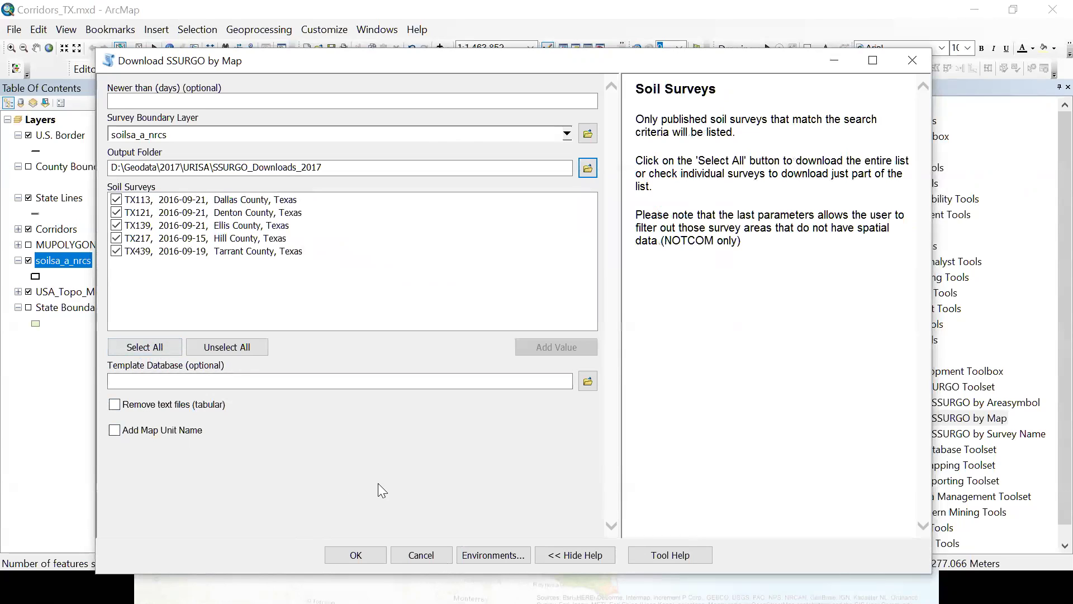
# Run the download tool so TX113 (Dallas County), survey 1 of 5, begins downloading.
pyautogui.click(368, 548)
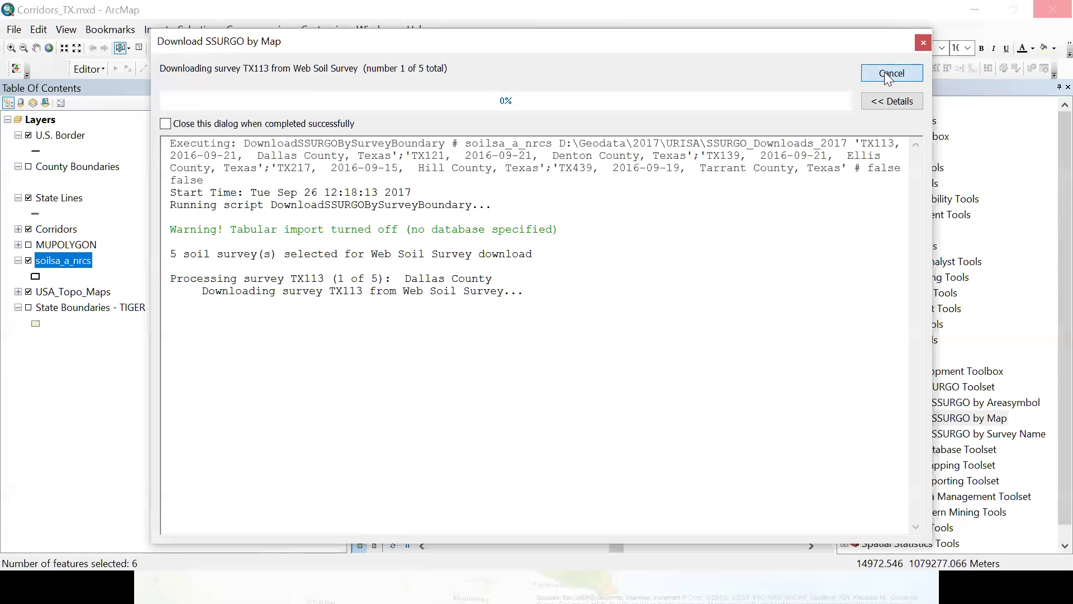
# Cancel the running download and return to the PowerPoint slide of relevant URLs.
pyautogui.click(888, 77)
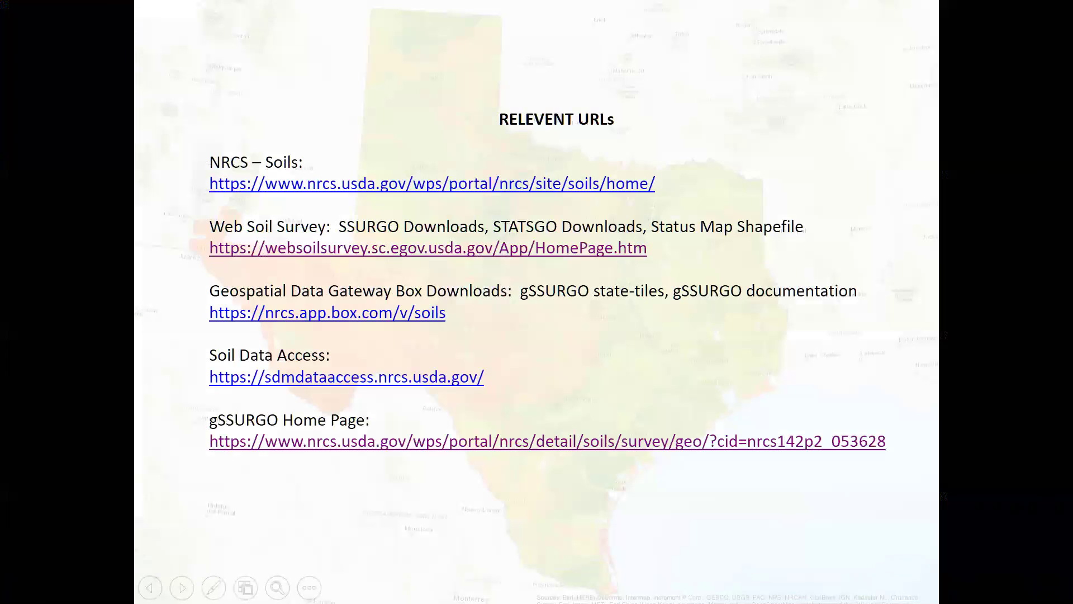
pyautogui.hotkey('alt', 'Tab')
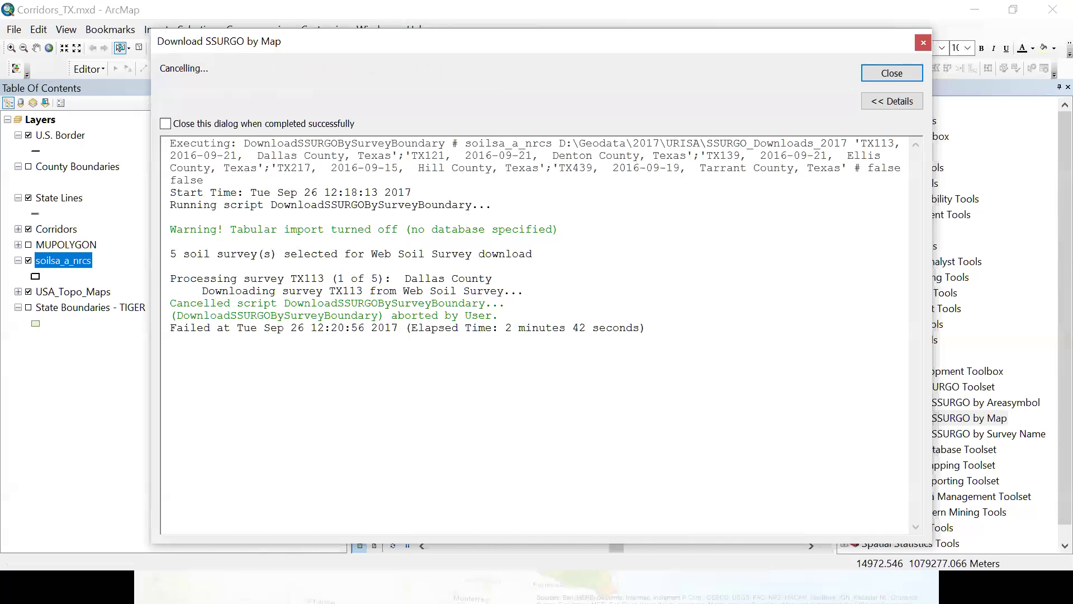
pyautogui.hotkey('alt', 'Tab')
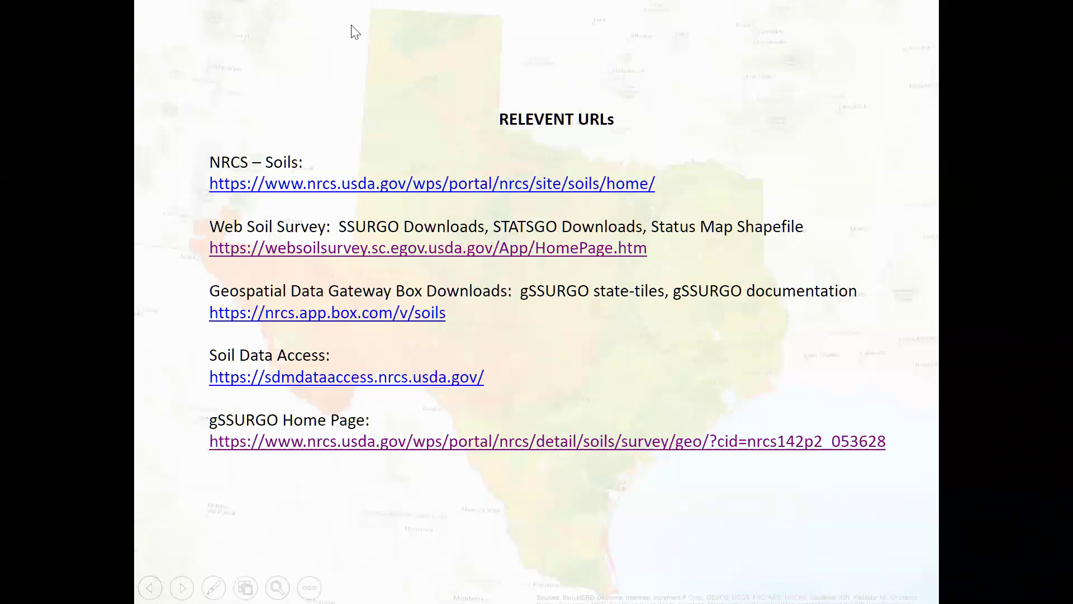
# End the slide show, minimize PowerPoint and Internet Explorer, and dismiss ArcMap's Getting Started dialog.
pyautogui.press('Escape')
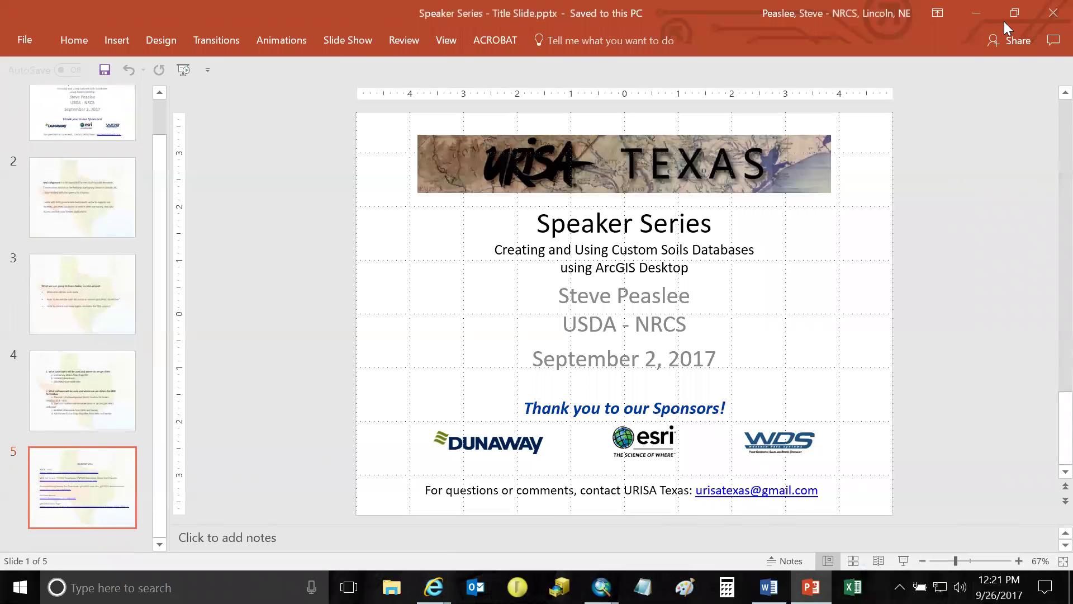
pyautogui.click(972, 12)
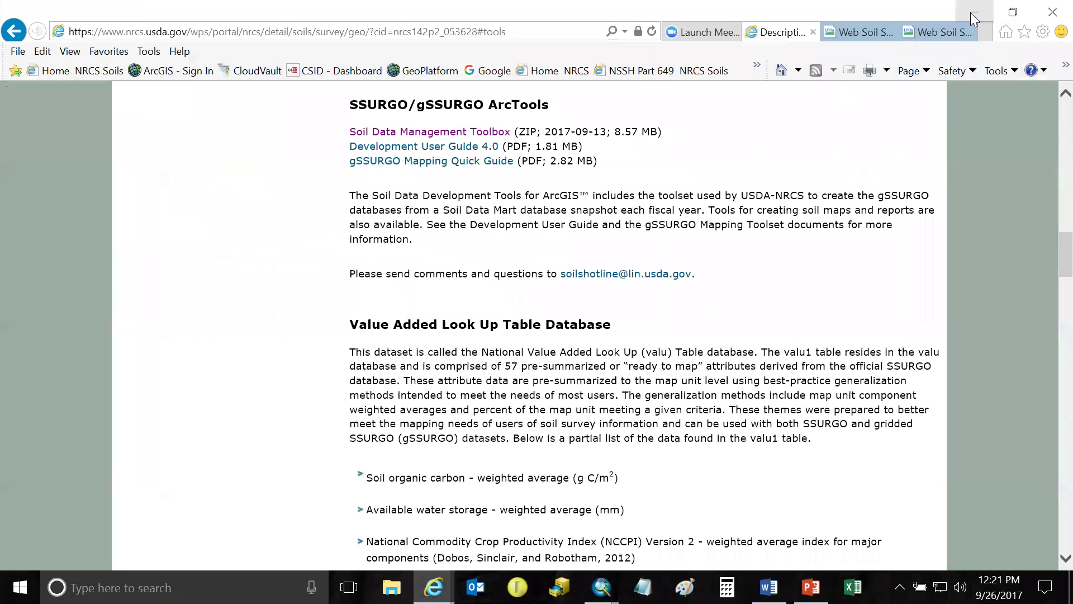
pyautogui.click(972, 14)
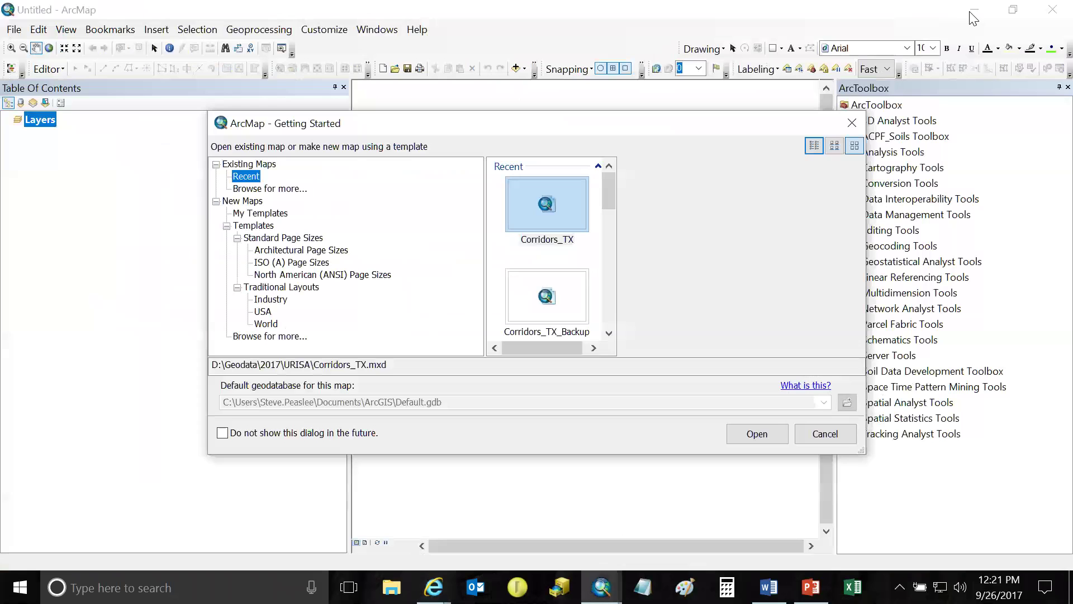
pyautogui.click(896, 106)
pyautogui.click(814, 437)
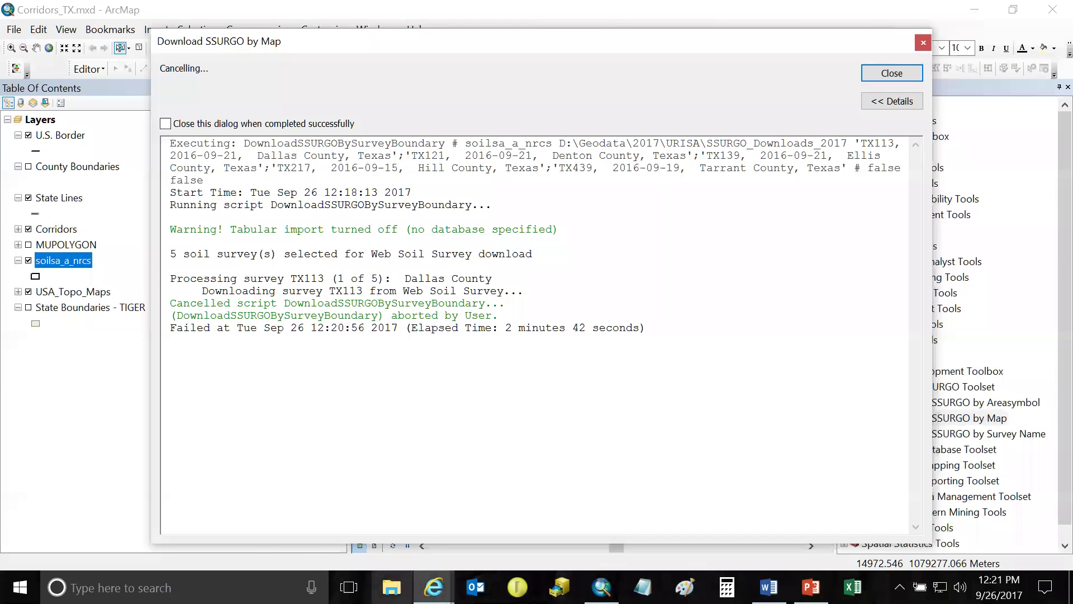
# In File Explorer, browse to the D:\Geodata\2017 folder.
pyautogui.click(392, 586)
pyautogui.scroll(-3, 223, 463)
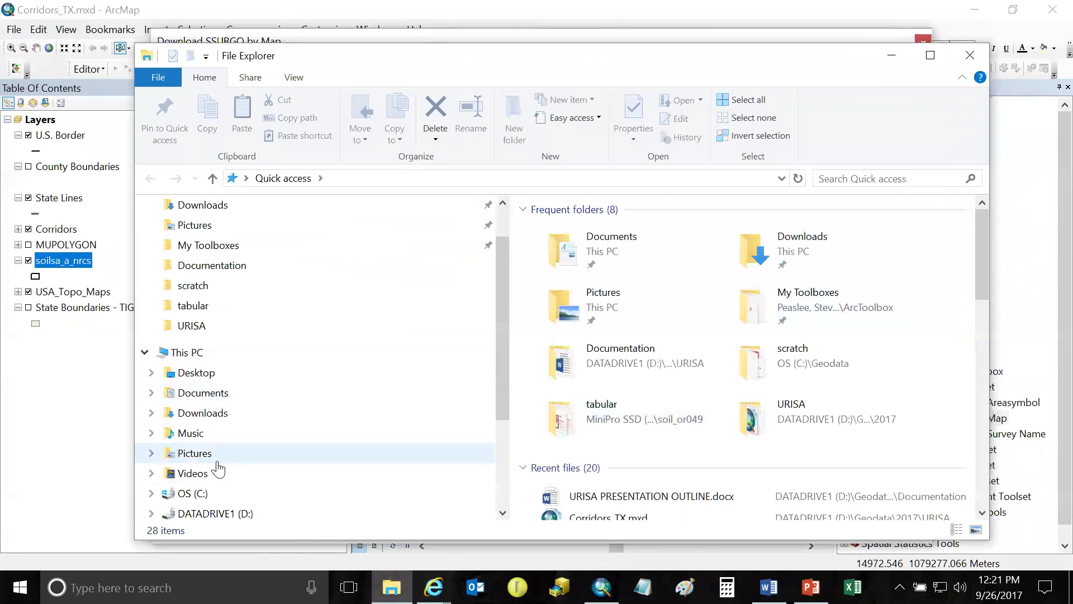
pyautogui.scroll(-2, 218, 467)
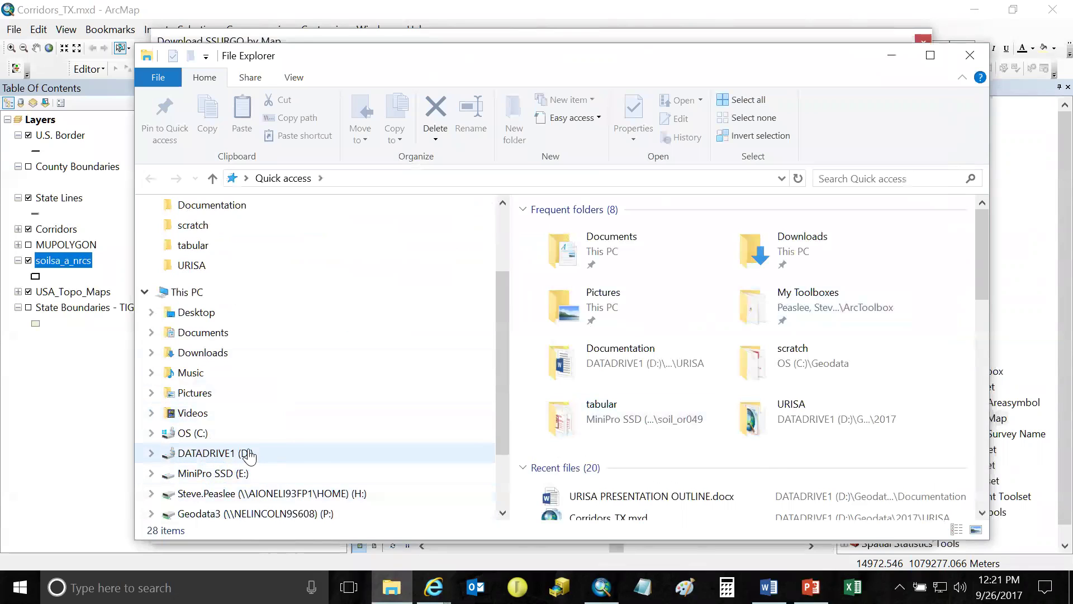
pyautogui.click(269, 459)
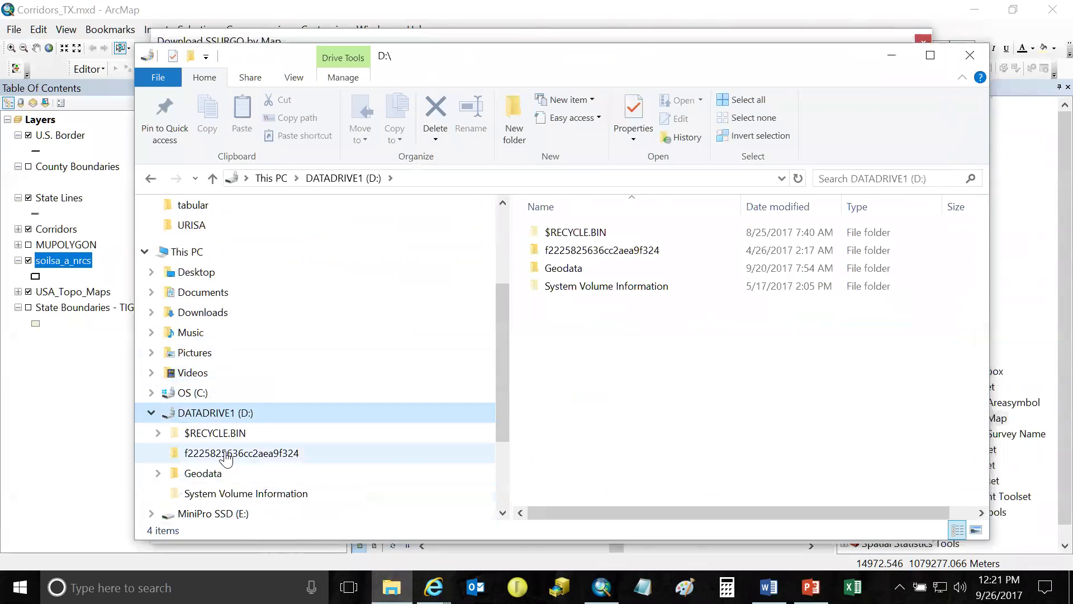
pyautogui.click(289, 474)
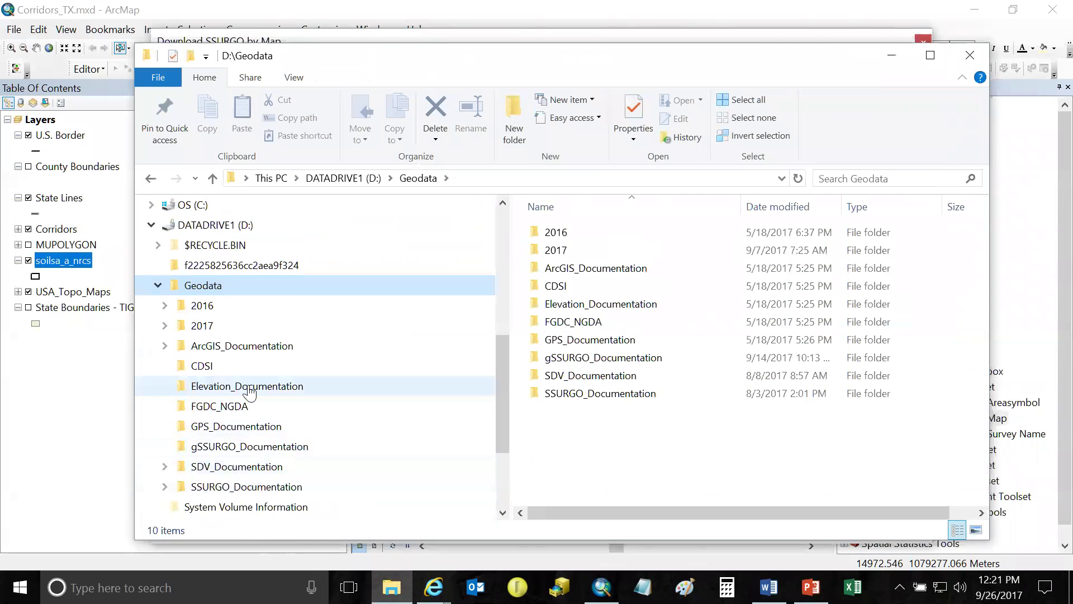
pyautogui.click(203, 326)
pyautogui.scroll(-3, 601, 440)
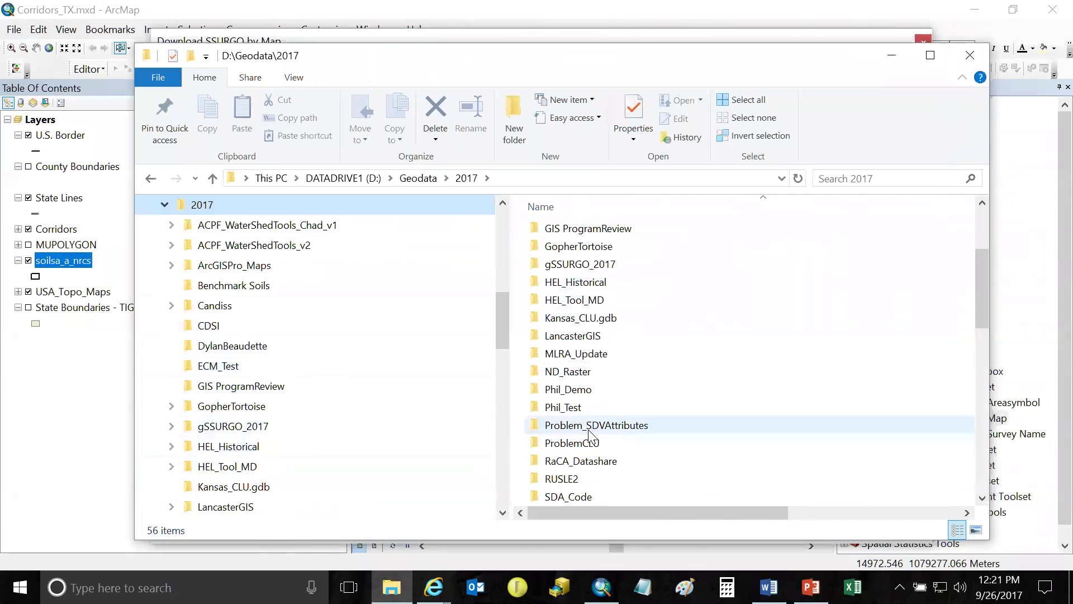
pyautogui.scroll(-1, 612, 453)
pyautogui.scroll(-5, 602, 466)
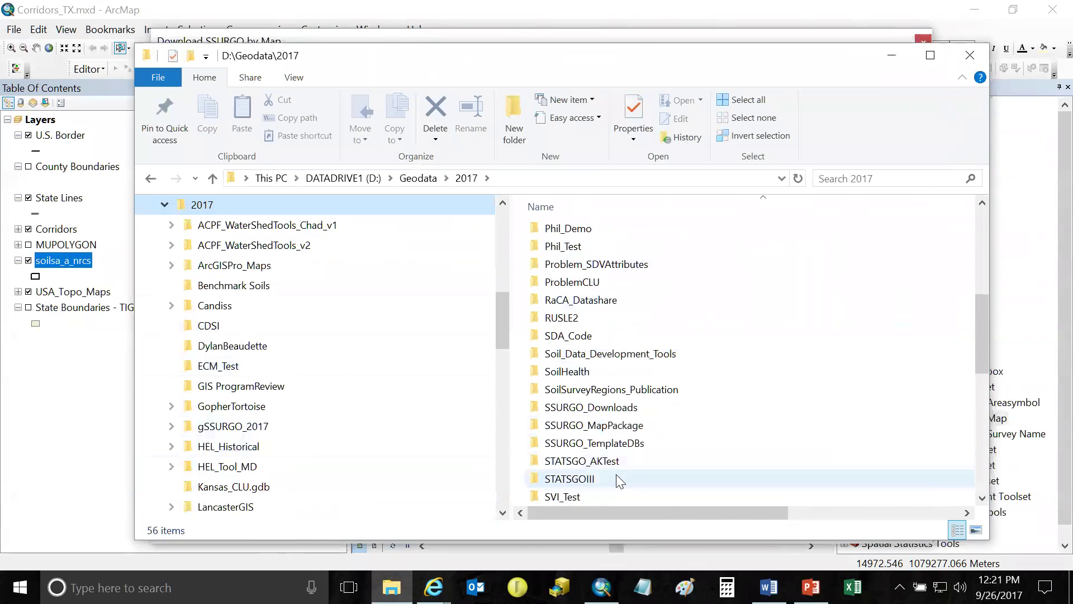
# Open the URISA folder, undoing an accidental rename, then open SSURGO_Downloads_2017.
pyautogui.click(558, 424)
pyautogui.click(559, 426)
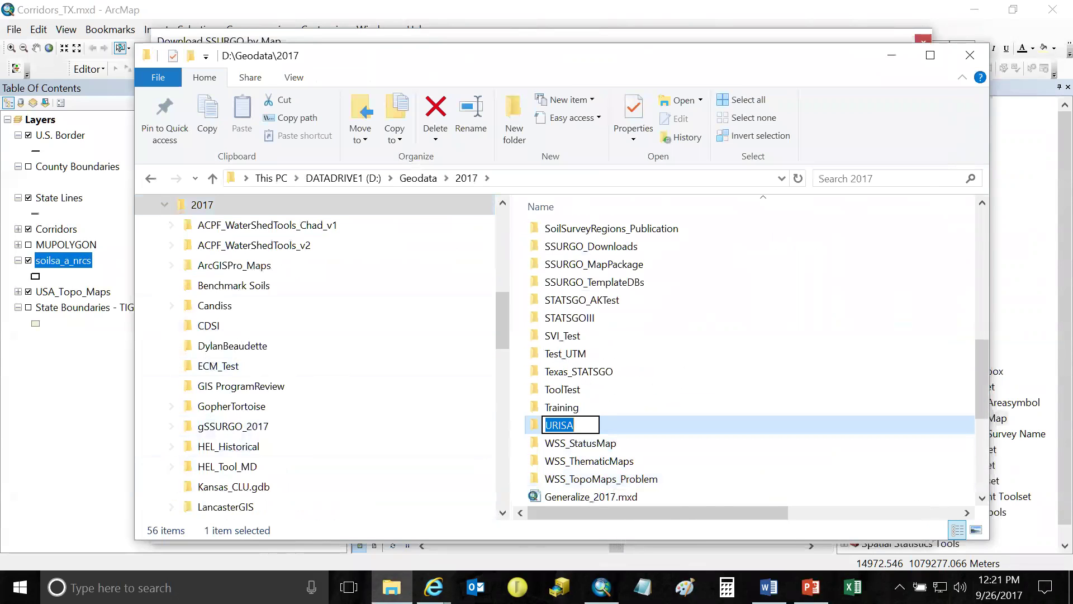
pyautogui.click(590, 444)
pyautogui.doubleClick(580, 424)
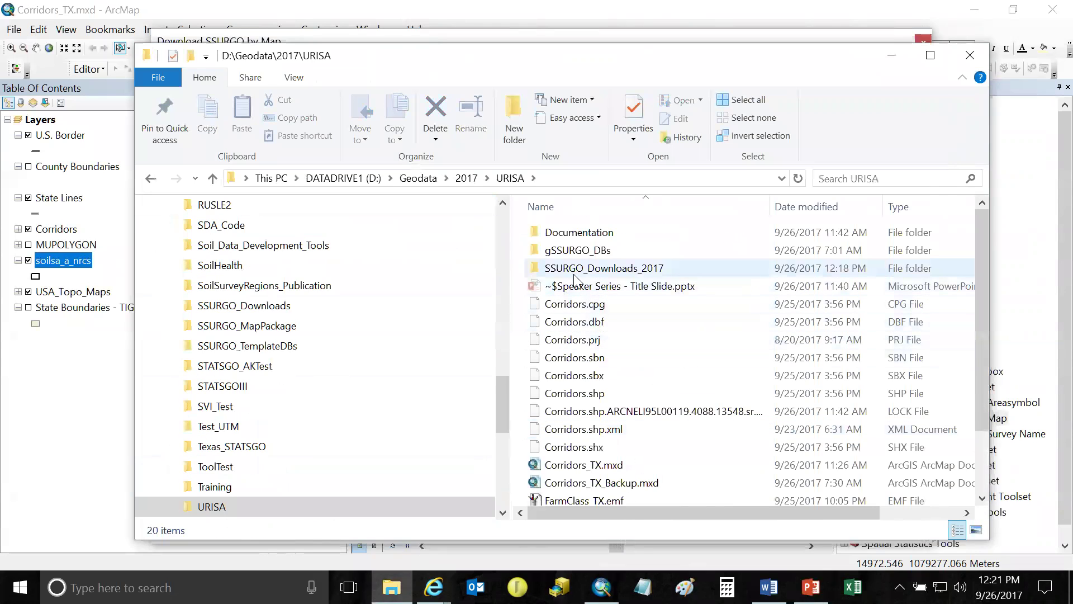
pyautogui.doubleClick(576, 269)
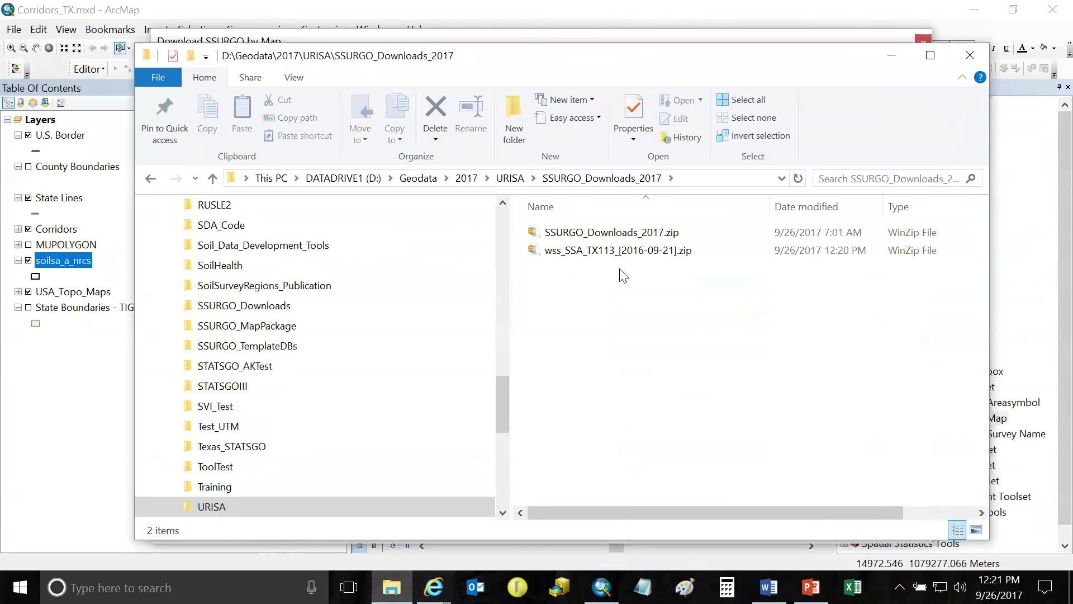
# Extract SSURGO_Downloads_2017.zip here with WinZip, producing folders soil_tx113 through soil_tx439.
pyautogui.rightClick(581, 237)
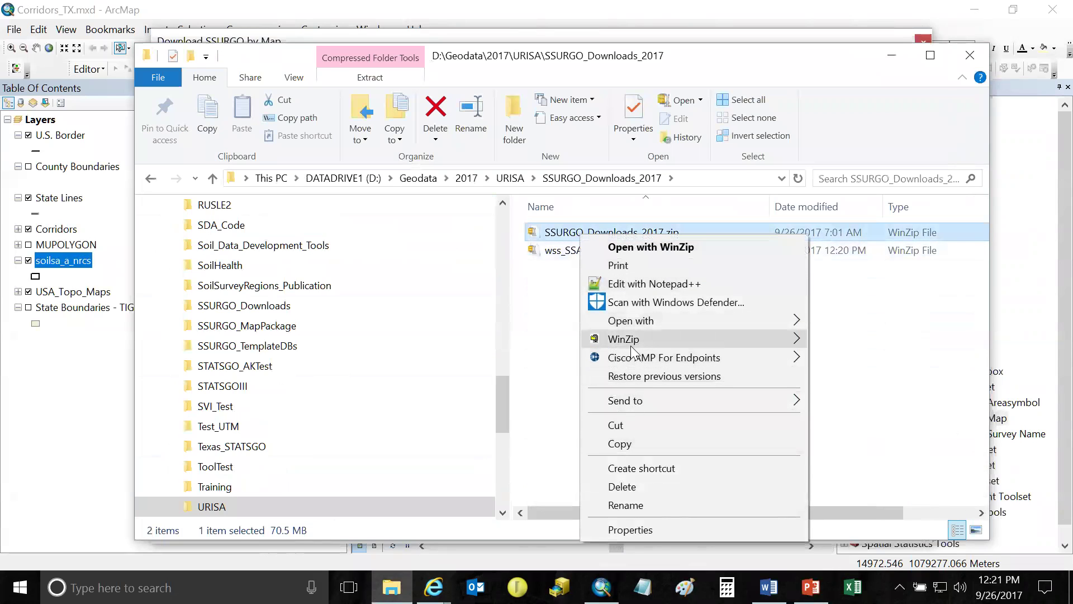
pyautogui.moveTo(632, 351)
pyautogui.click(294, 362)
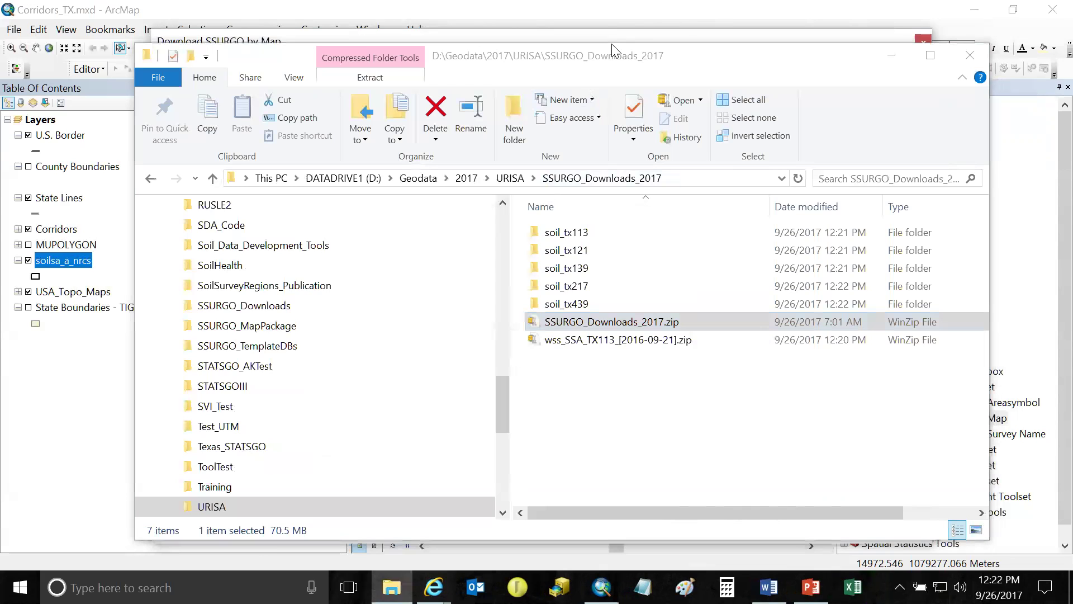
# Open soil_tx113 to confirm its spatial and tabular folders and metadata, then minimize Explorer.
pyautogui.moveTo(613, 50); pyautogui.dragTo(623, 107)
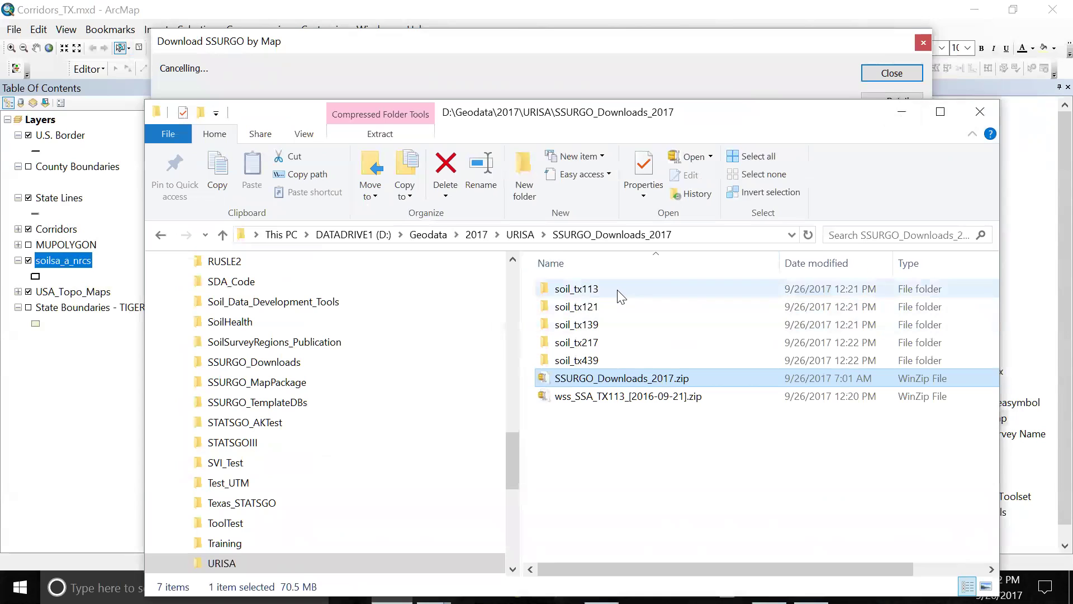
pyautogui.click(595, 297)
pyautogui.doubleClick(596, 291)
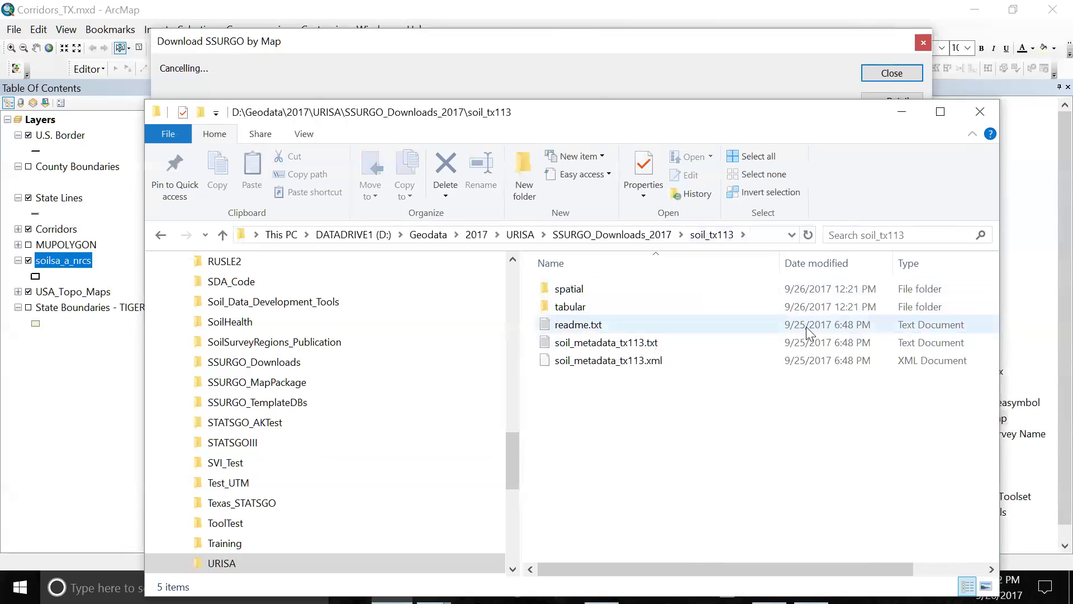
pyautogui.click(902, 113)
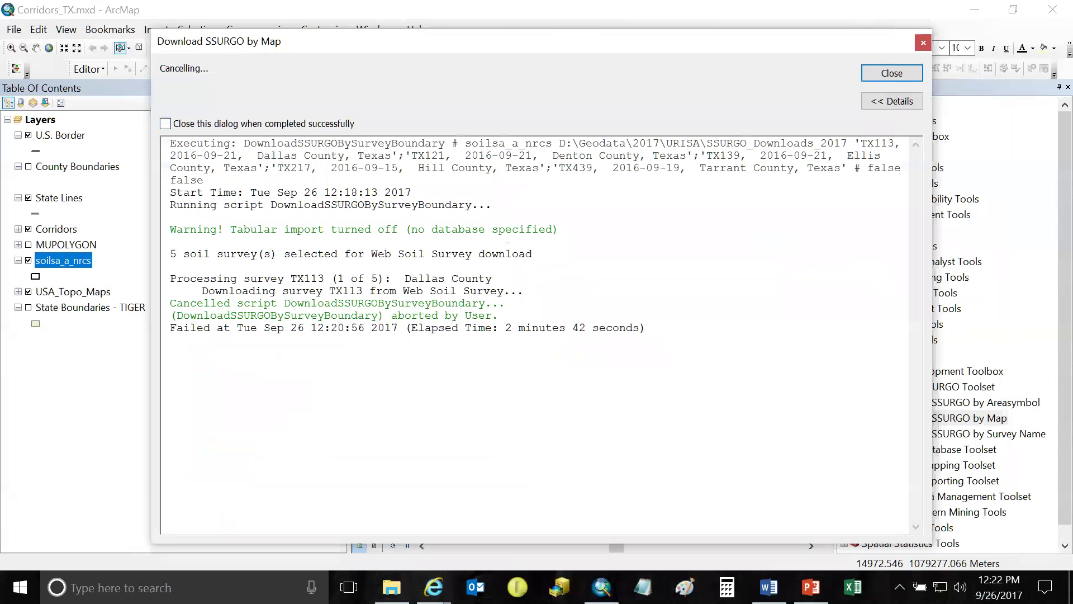
# Close the cancelled download tool and expand gSSURGO Database Toolset to select Create gSSURGO DB by Map.
pyautogui.click(875, 71)
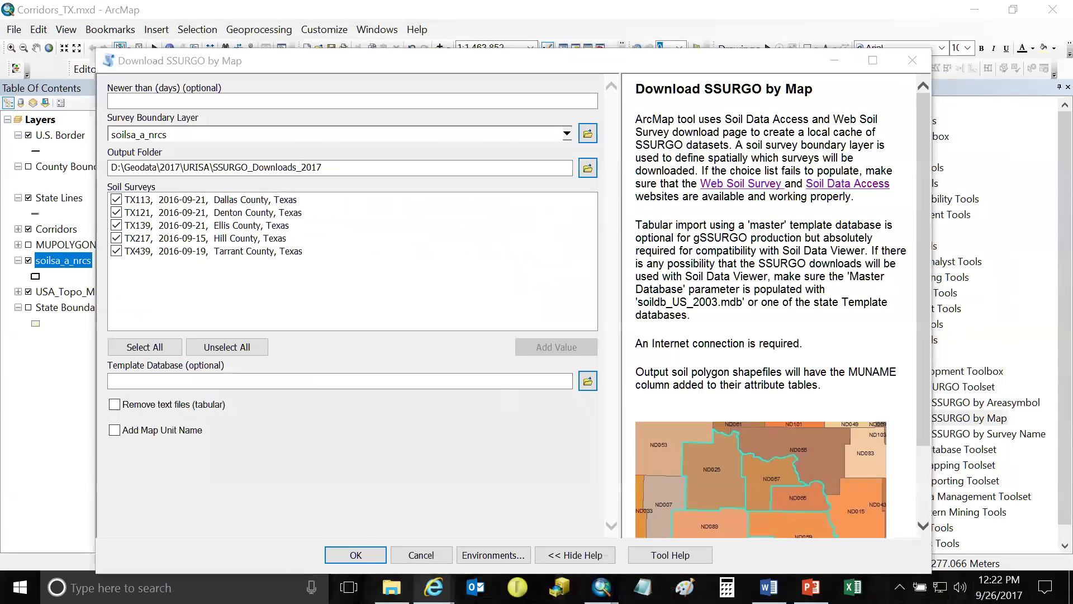
pyautogui.click(422, 554)
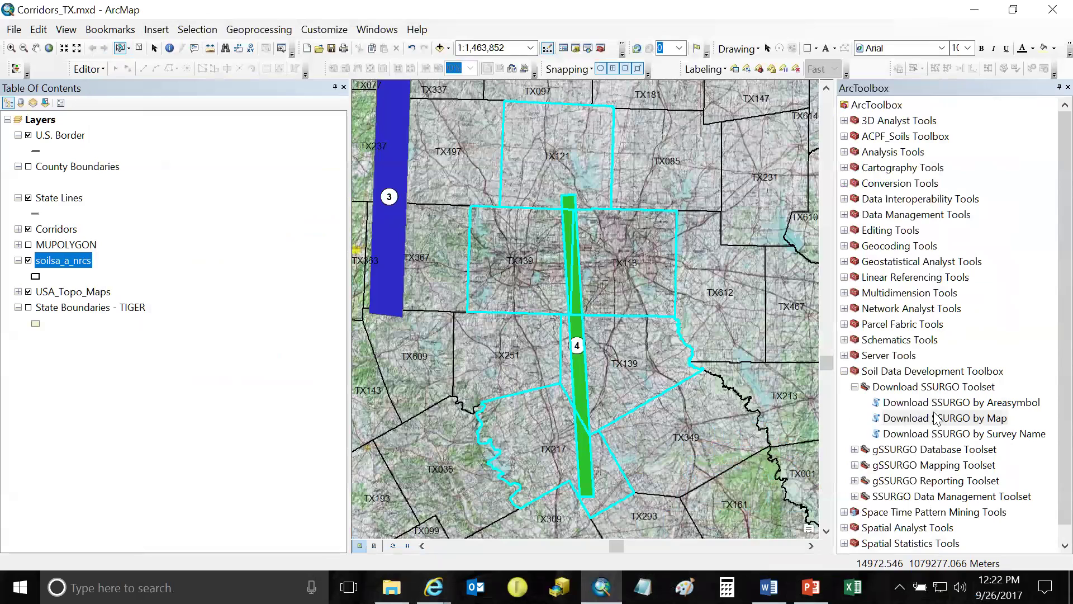
pyautogui.click(855, 387)
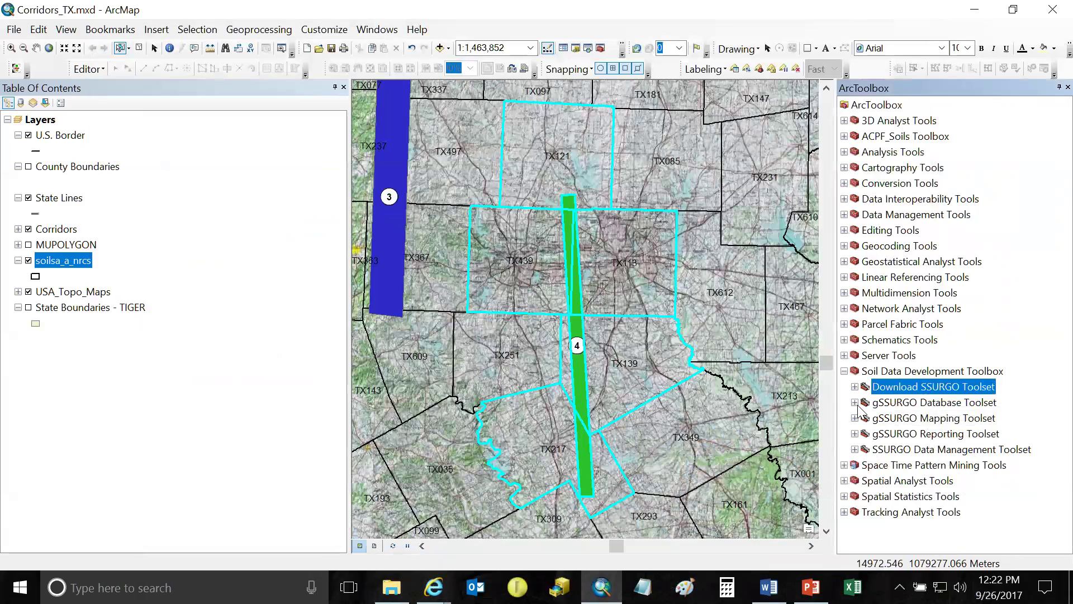
pyautogui.click(855, 402)
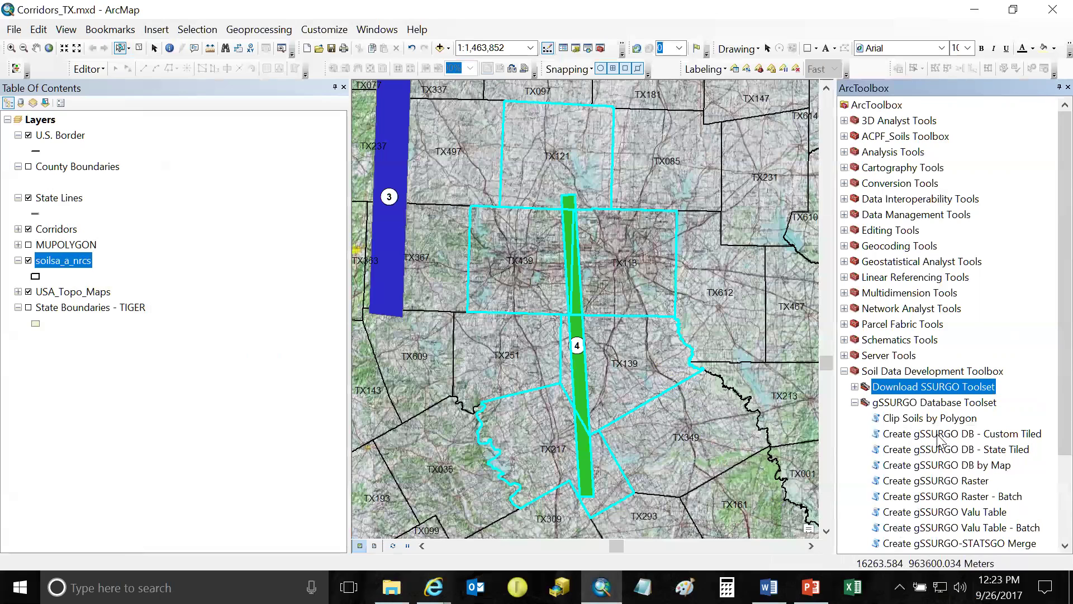
pyautogui.click(963, 471)
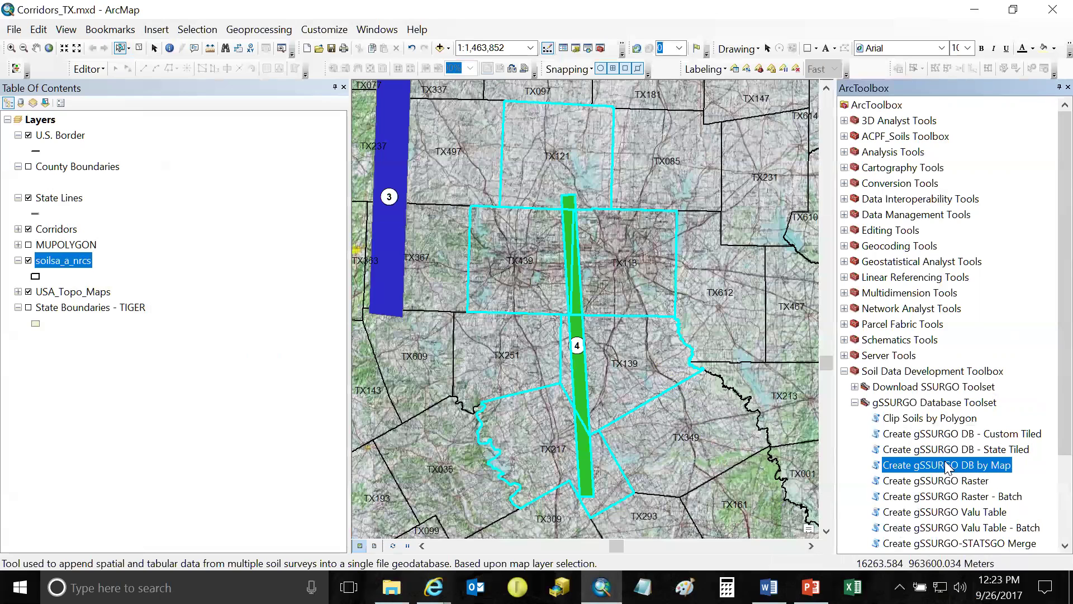
# In Create gSSURGO DB by Map, use the SSURGO_Downloads_2017 folder and the soilsa_a_nrcs boundary layer.
pyautogui.doubleClick(949, 467)
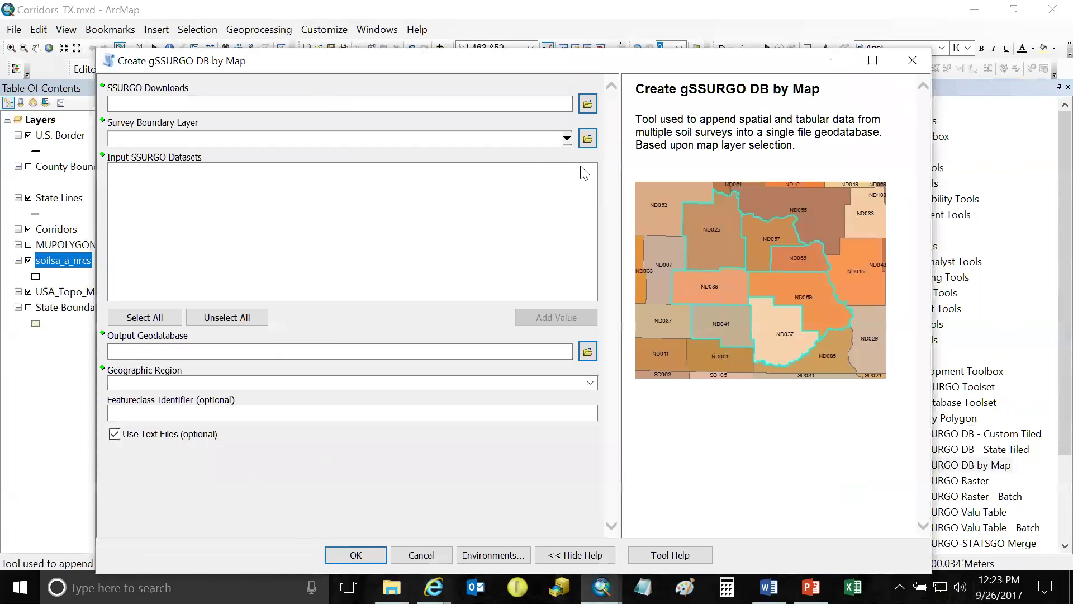
pyautogui.click(588, 106)
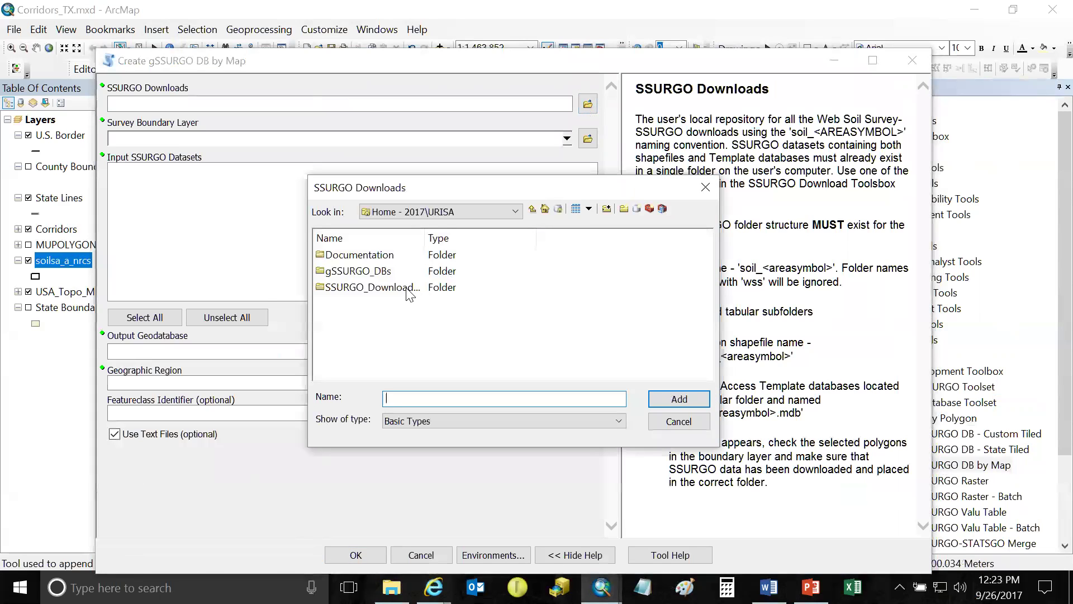
pyautogui.click(402, 288)
pyautogui.moveTo(424, 238); pyautogui.dragTo(501, 240)
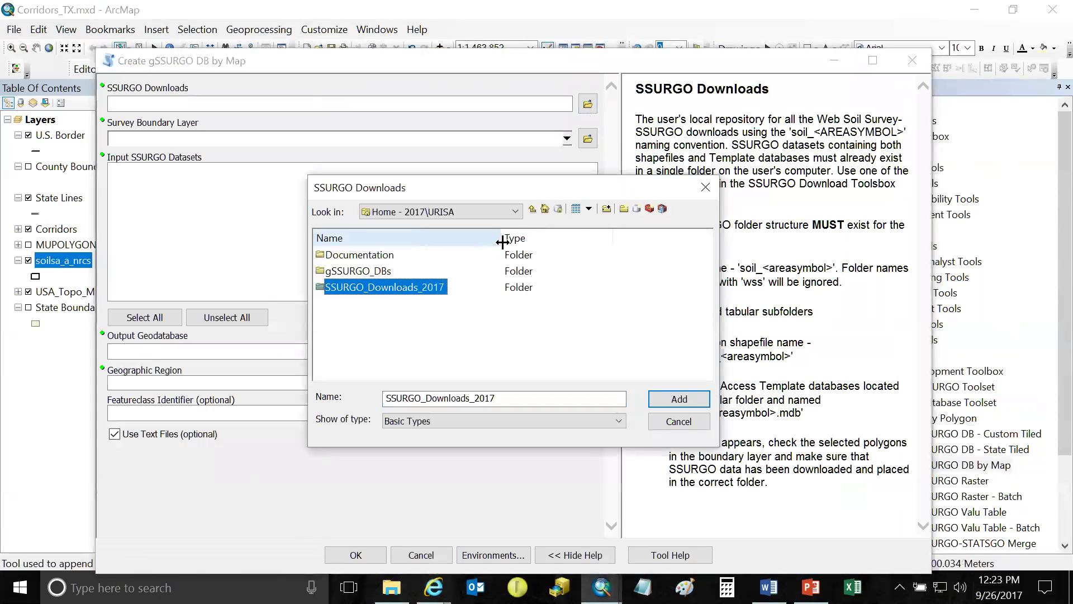
pyautogui.click(678, 399)
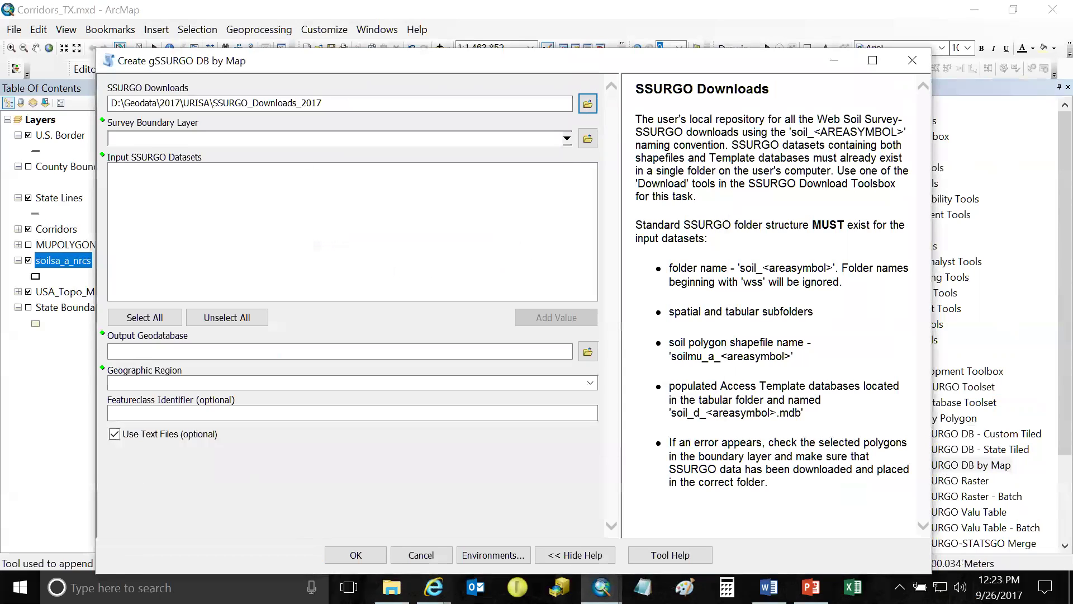
pyautogui.click(567, 138)
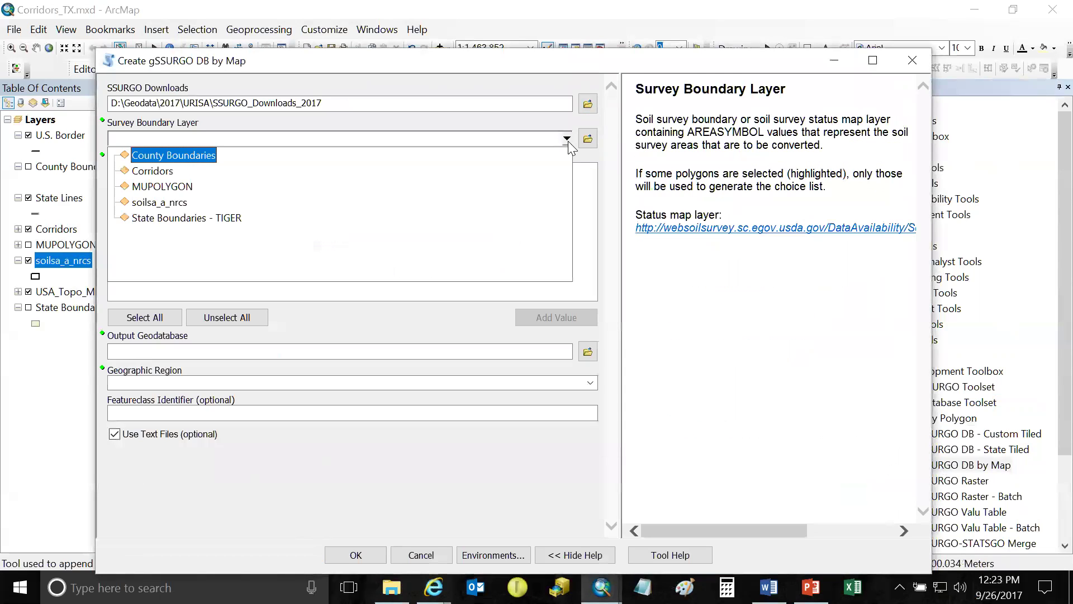
pyautogui.click(180, 203)
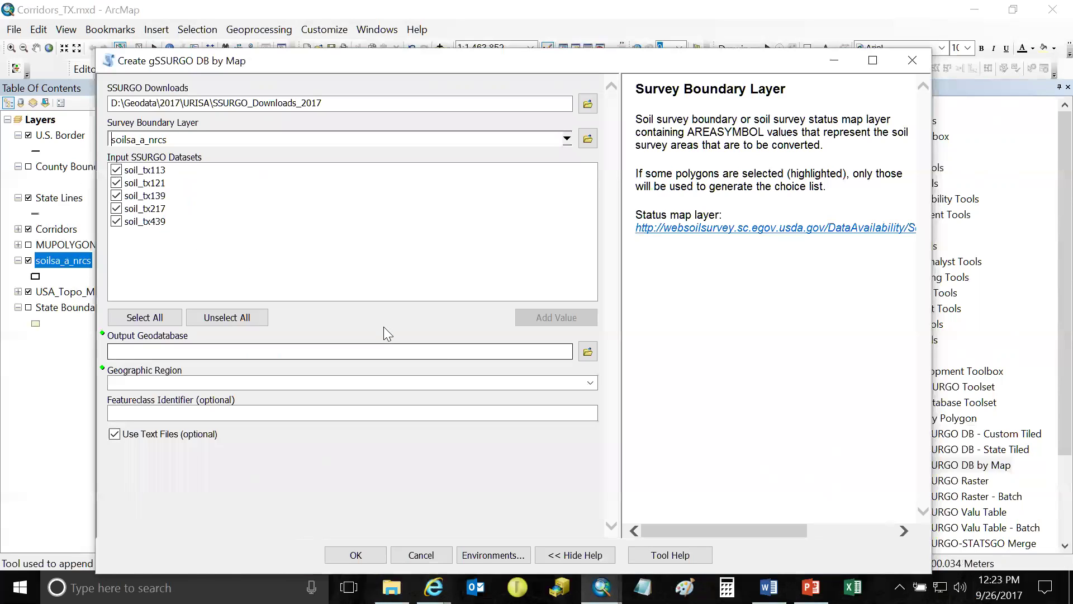
# Name the output geodatabase gSSURGO_URISA2.gdb and set the region to Lower 48 States.
pyautogui.click(589, 358)
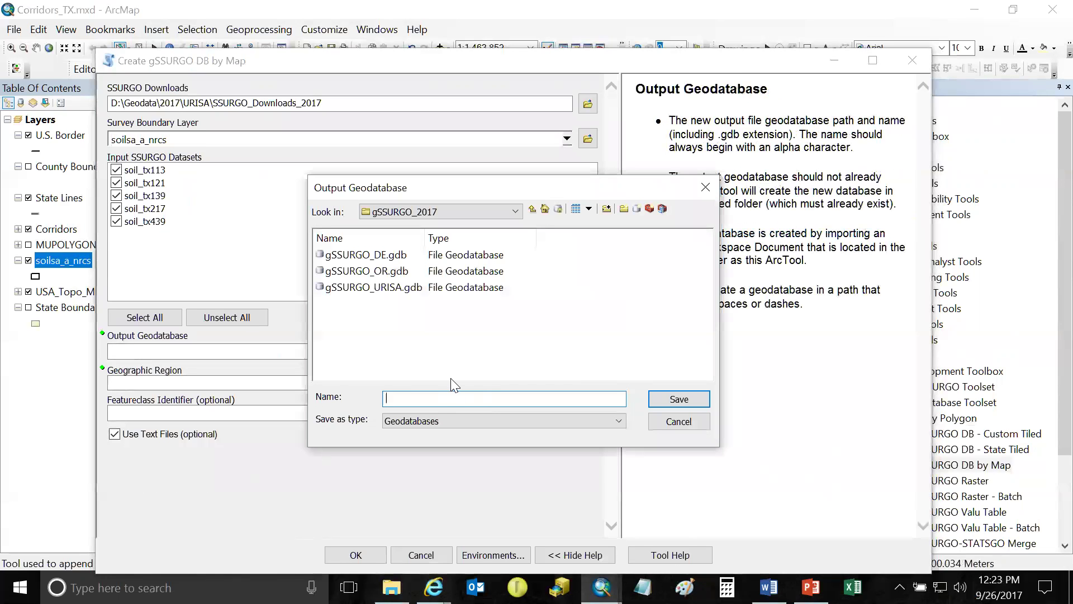
pyautogui.write('gSSURGO_URISA2.gdb')
pyautogui.press('Return')
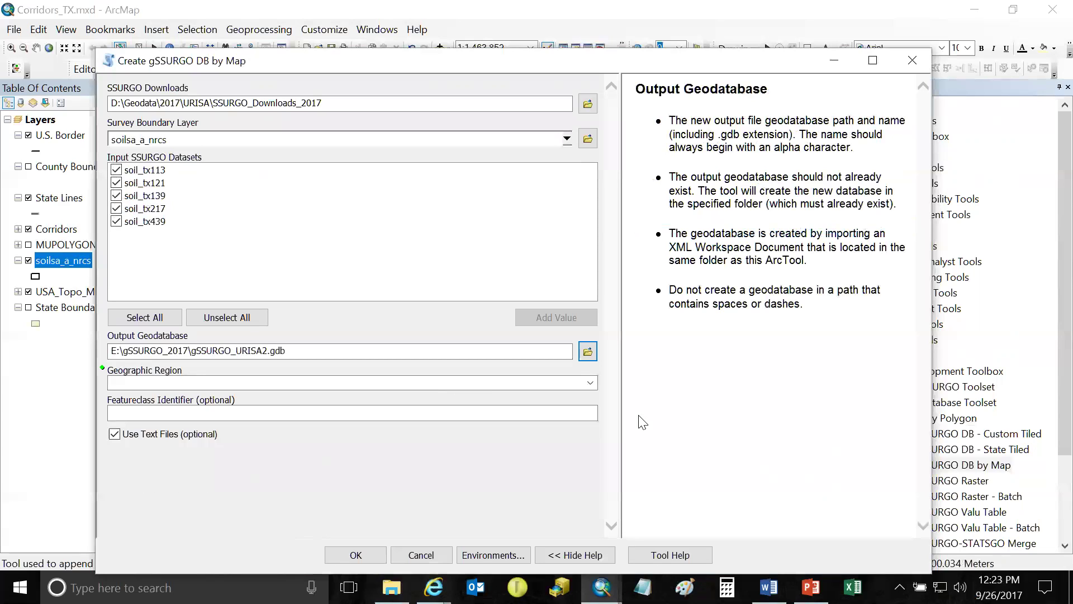
pyautogui.click(594, 383)
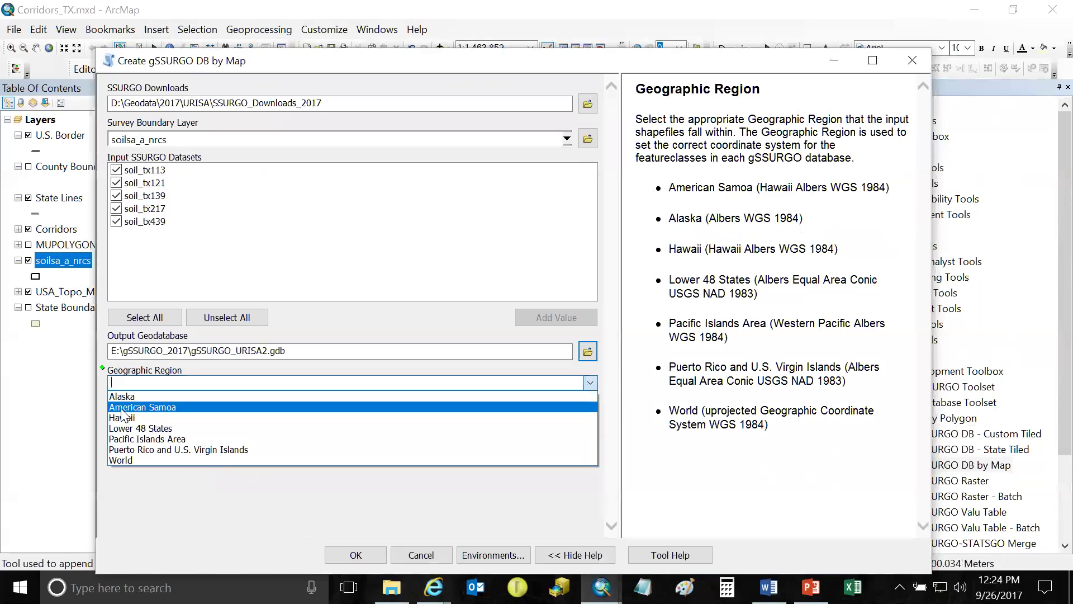
pyautogui.click(169, 428)
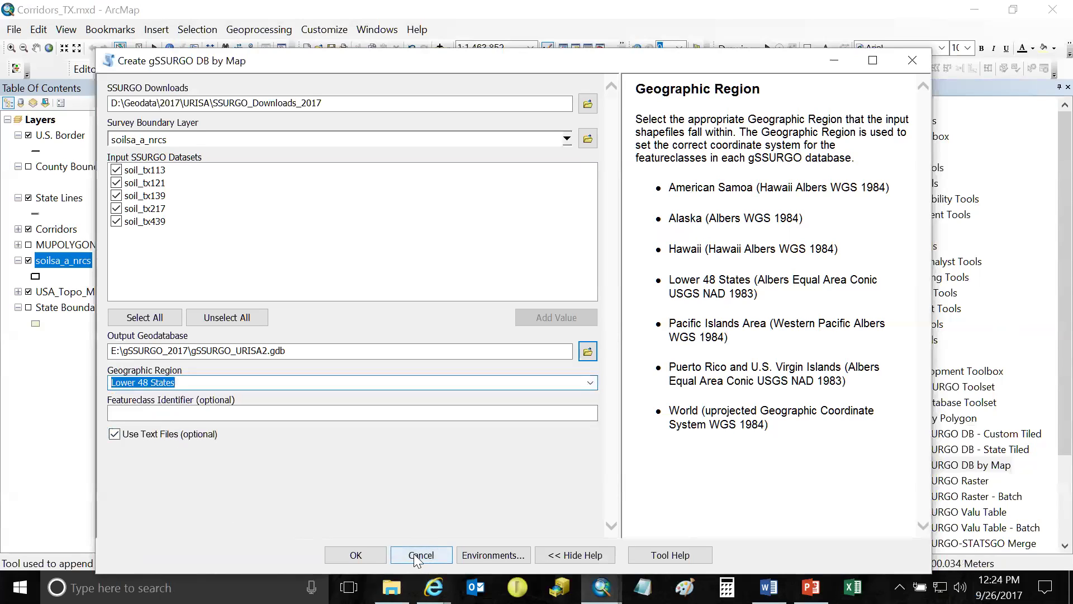
pyautogui.click(360, 552)
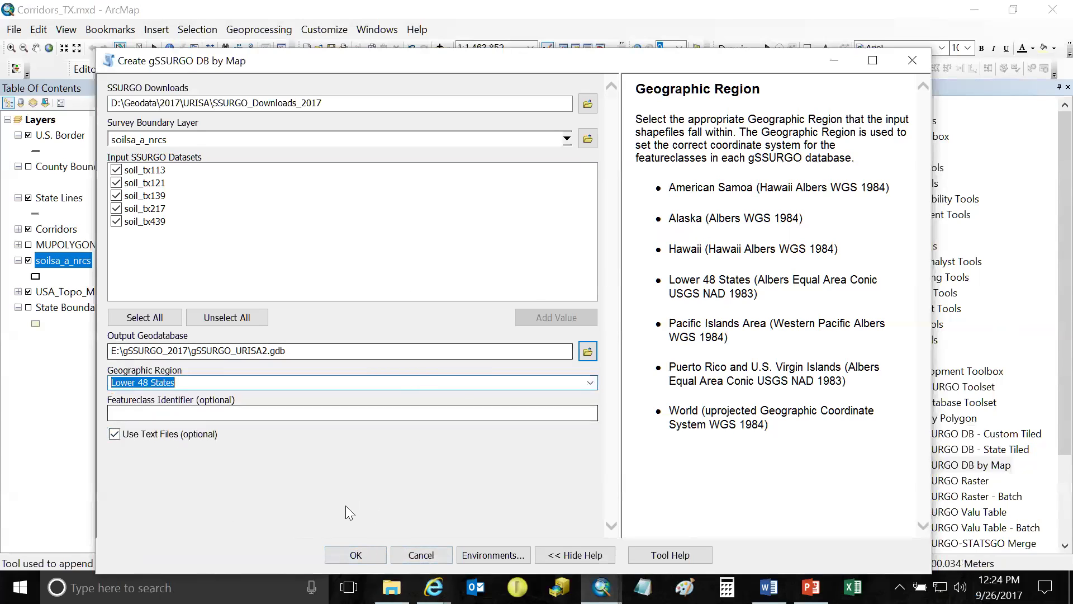
# Run Create gSSURGO DB by Map to start building gSSURGO_URISA2.gdb from the five Texas surveys.
pyautogui.click(360, 554)
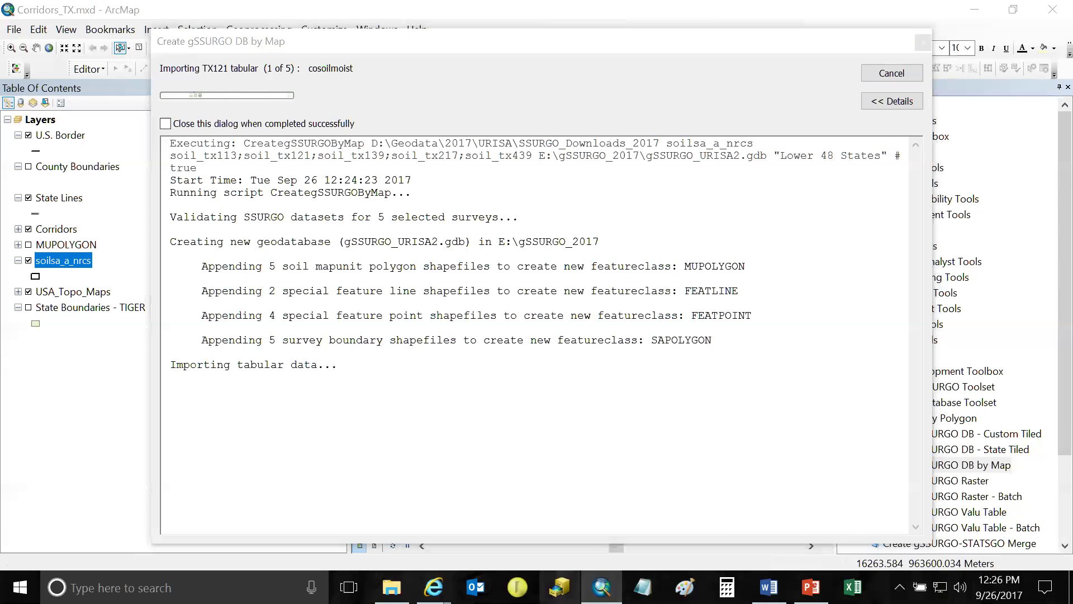
# Start ArcCatalog from the taskbar while the gSSURGO build keeps running.
pyautogui.click(559, 587)
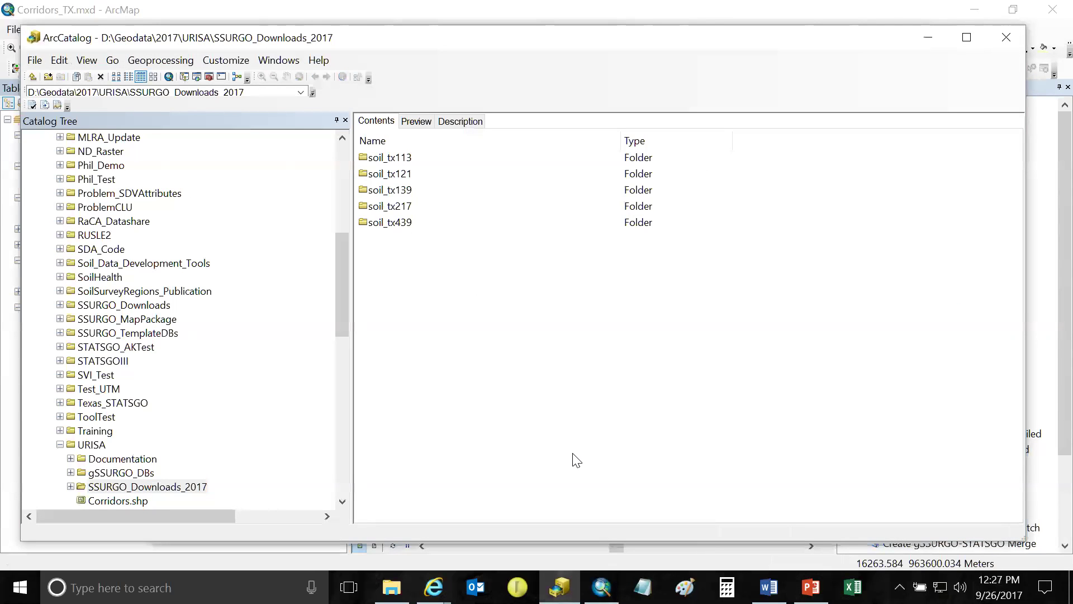
# Browse the Catalog Tree from D:\Geodata to E:\gSSURGO_2017 and select gSSURGO_URISA.gdb.
pyautogui.scroll(8, 249, 392)
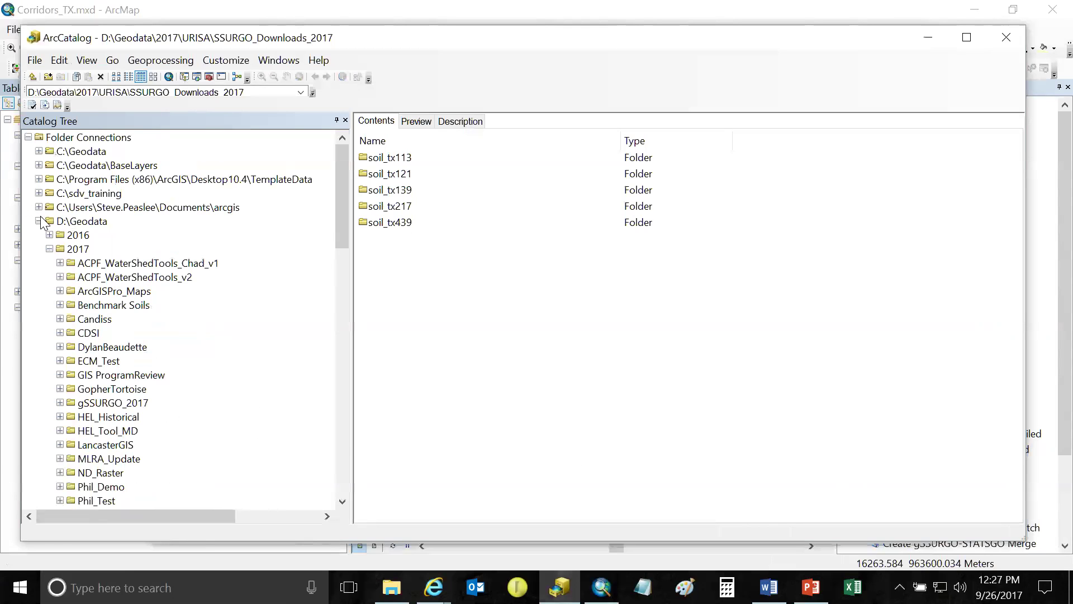
pyautogui.click(39, 220)
pyautogui.click(55, 234)
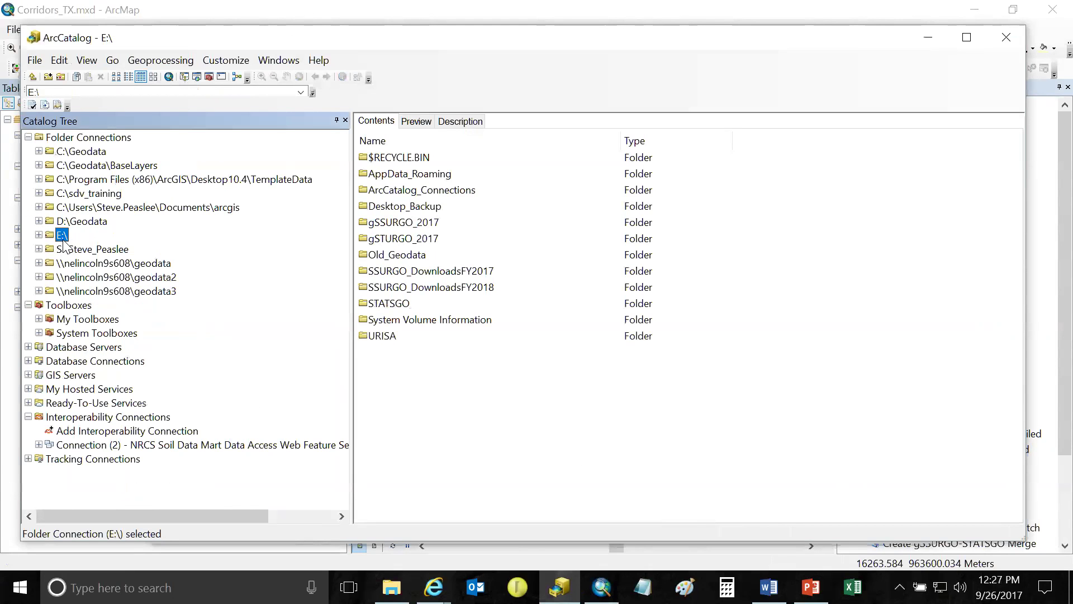
pyautogui.click(40, 235)
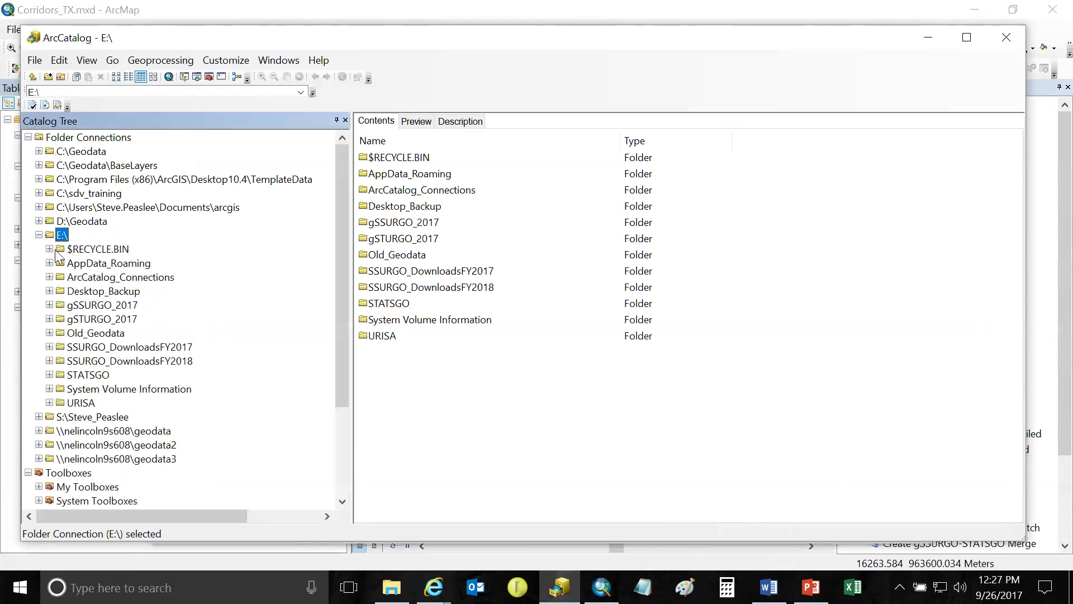
pyautogui.doubleClick(95, 405)
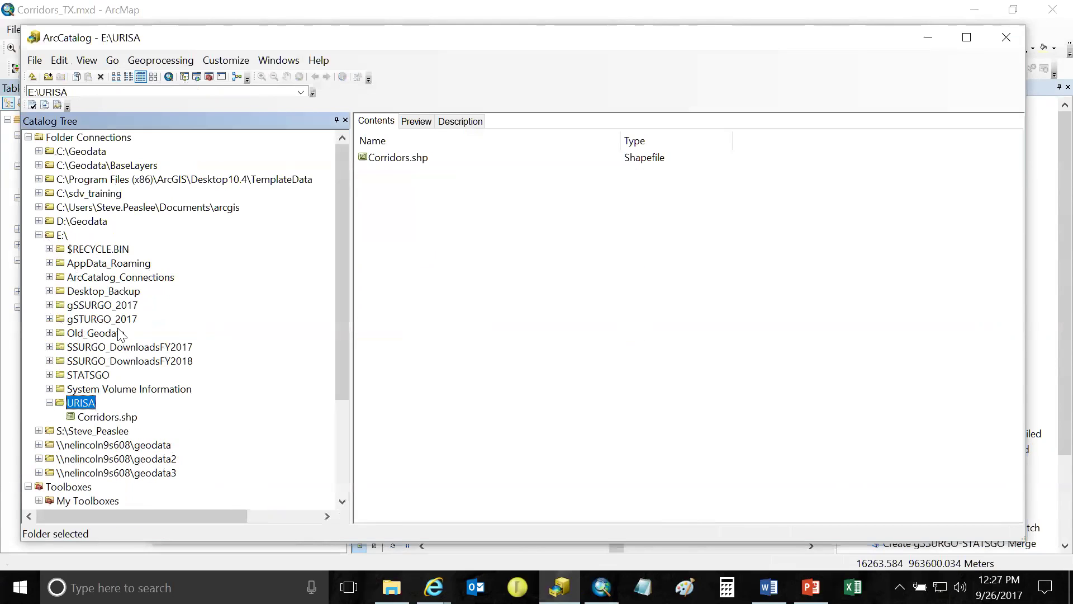
pyautogui.click(117, 306)
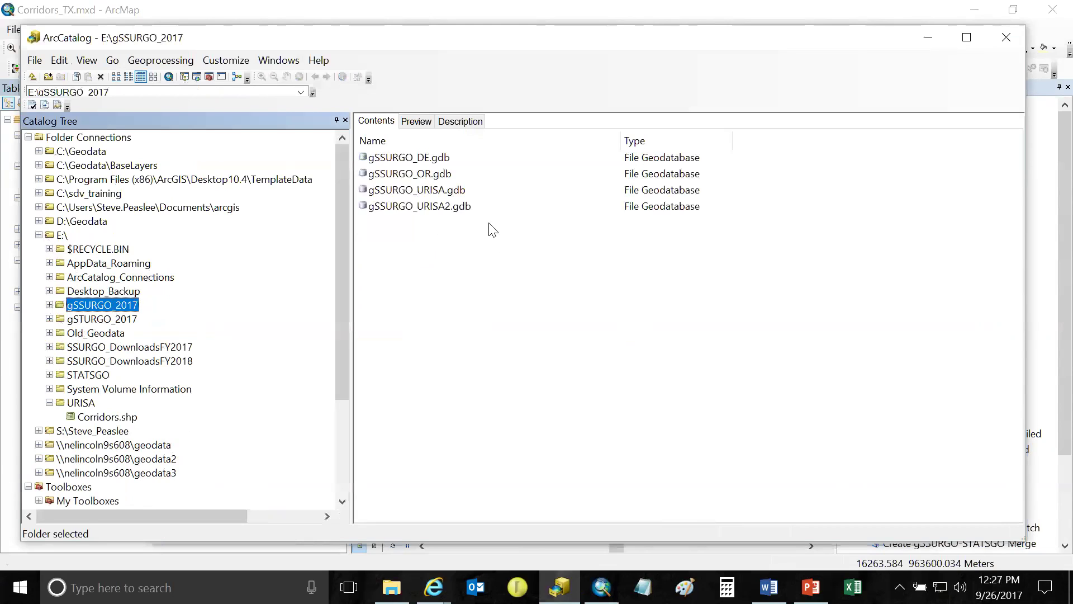
pyautogui.click(387, 190)
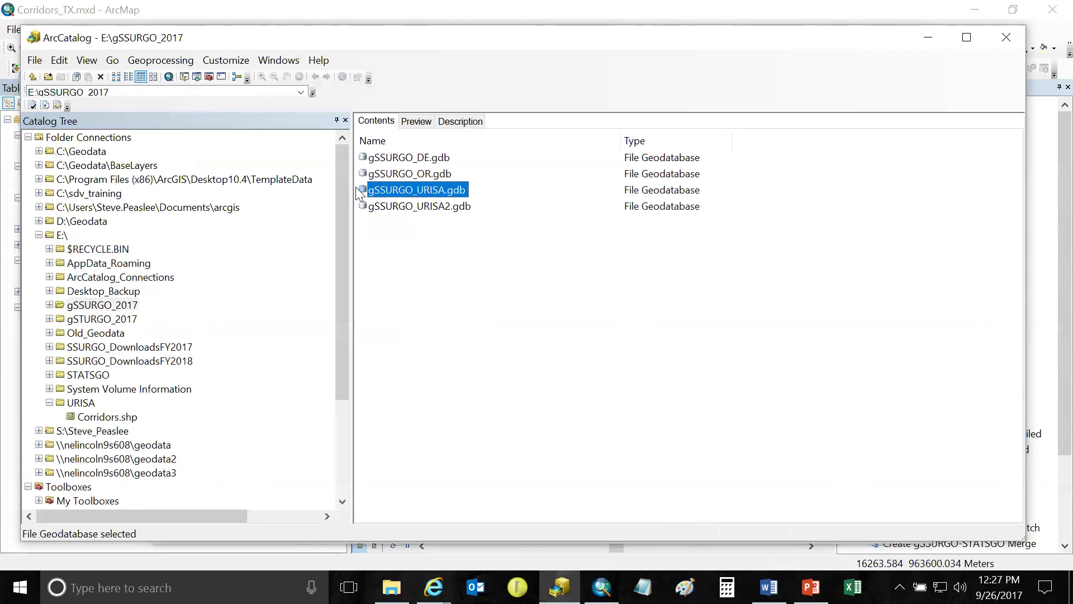
# Open gSSURGO_URISA.gdb, scroll its contents, and select MUPOLYGON, then SAPOLYGON, for preview.
pyautogui.doubleClick(370, 191)
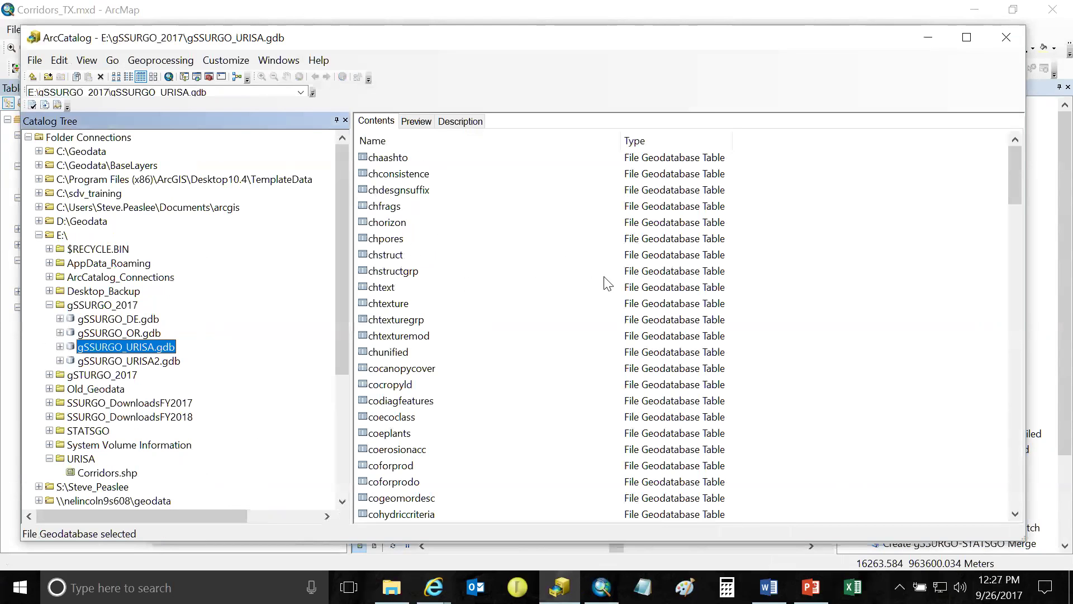
pyautogui.scroll(-6, 659, 334)
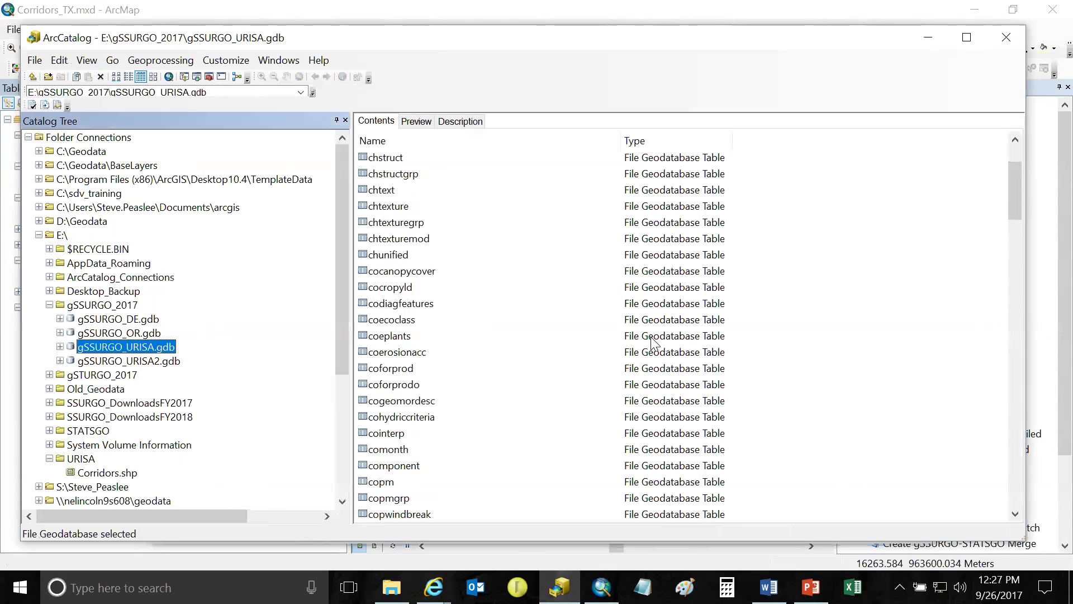
pyautogui.scroll(-5, 641, 336)
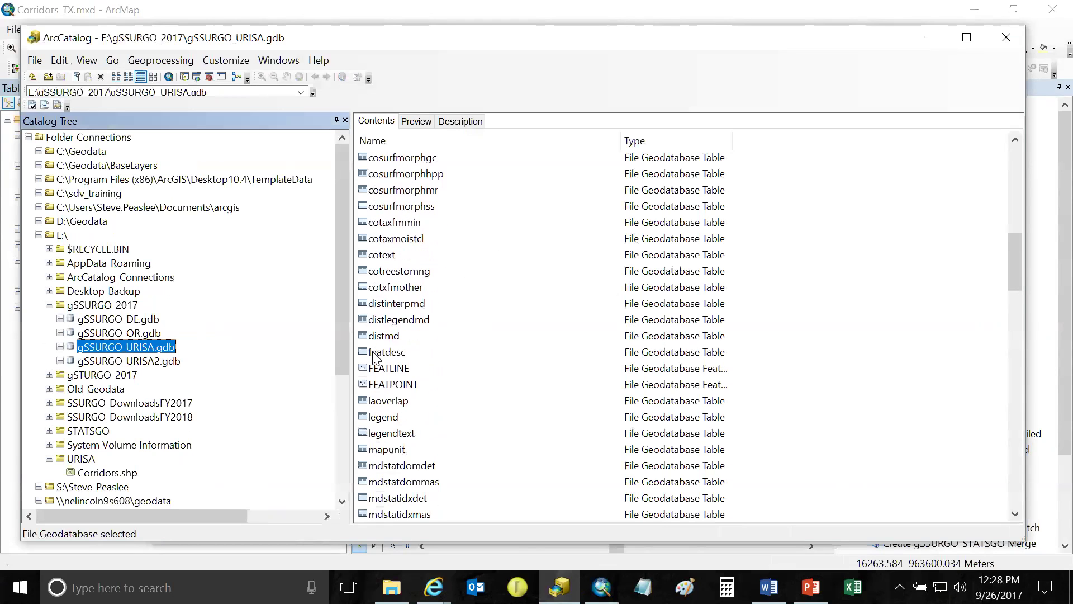
pyautogui.scroll(-2, 598, 394)
pyautogui.scroll(-3, 592, 400)
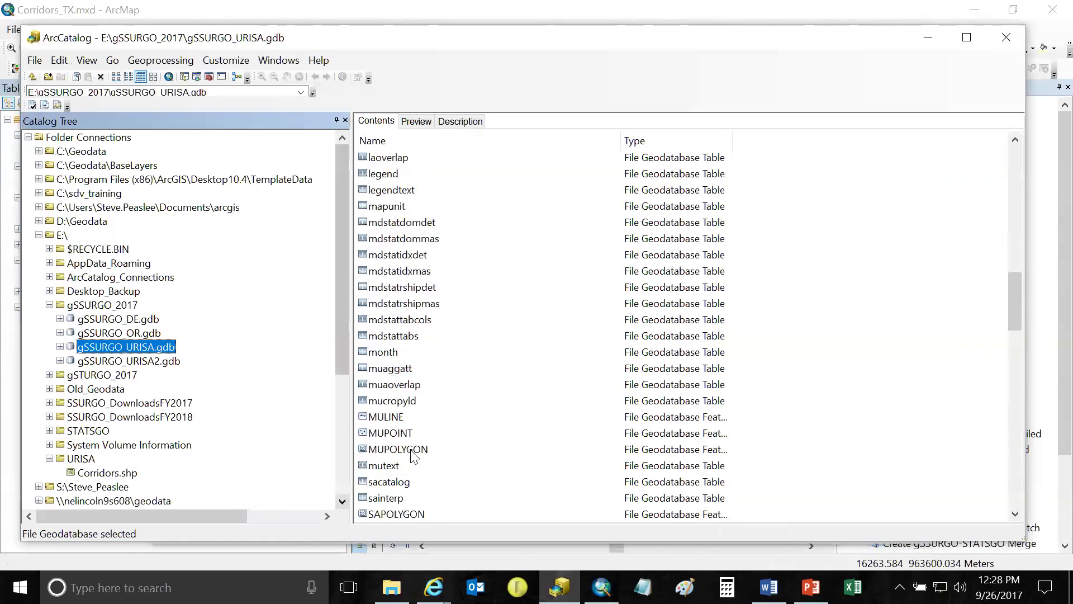
pyautogui.click(398, 449)
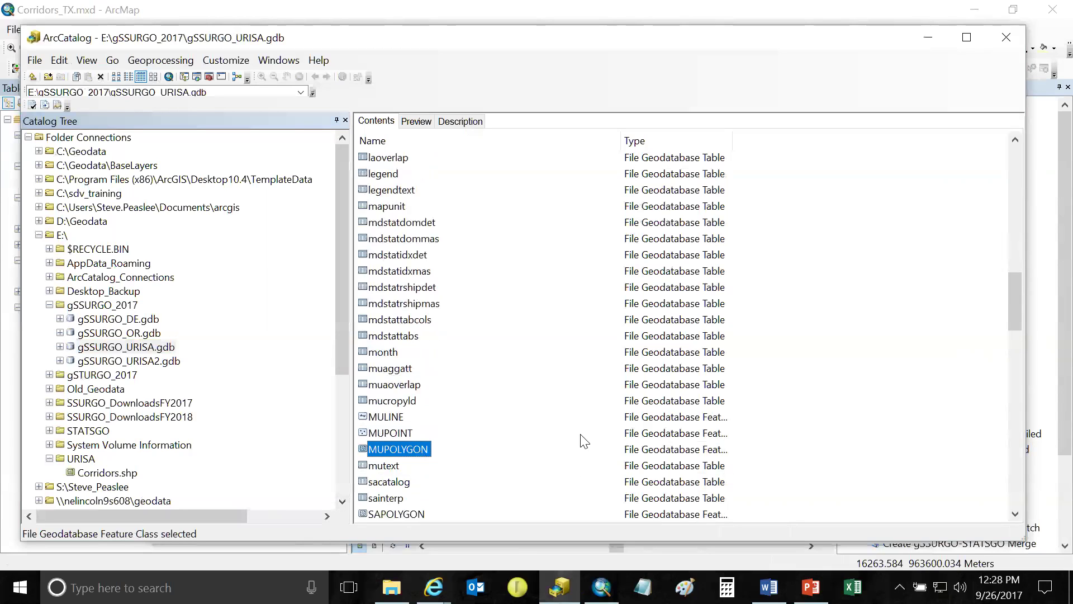
pyautogui.scroll(-1, 525, 411)
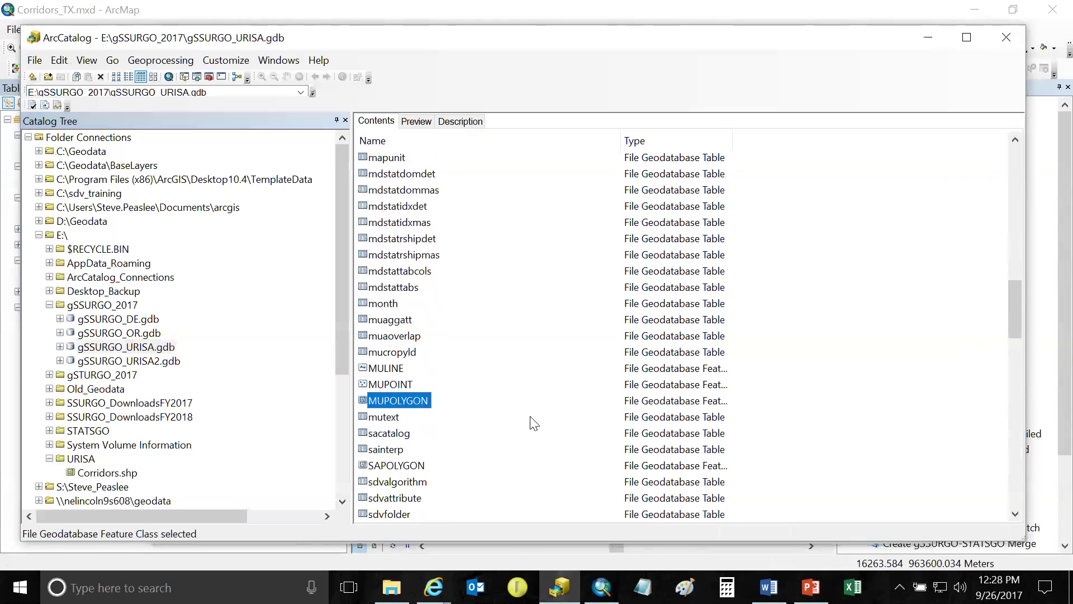
pyautogui.click(417, 465)
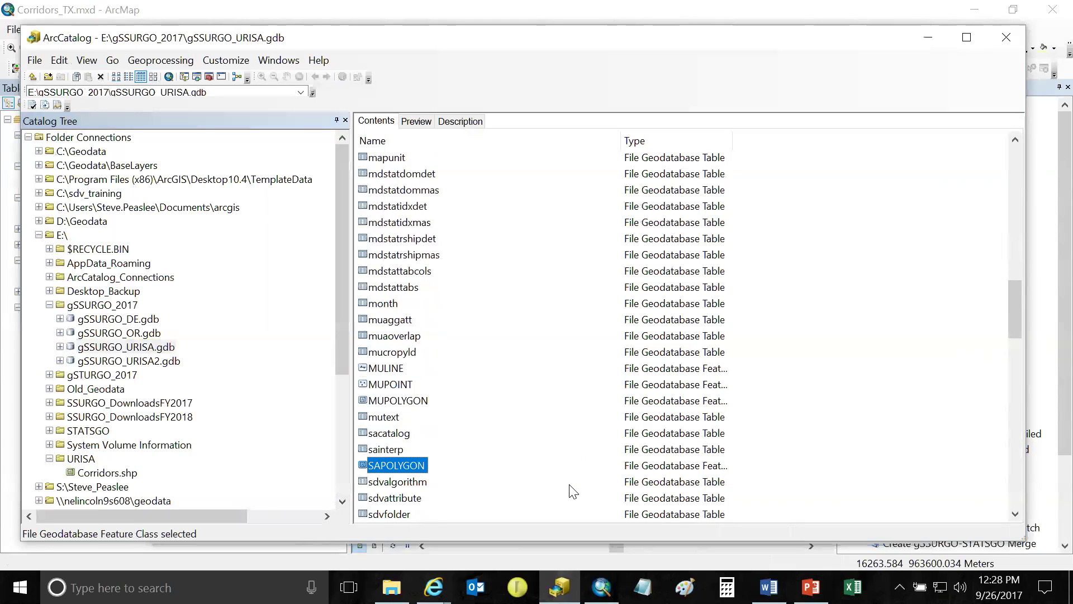
pyautogui.scroll(-1, 524, 457)
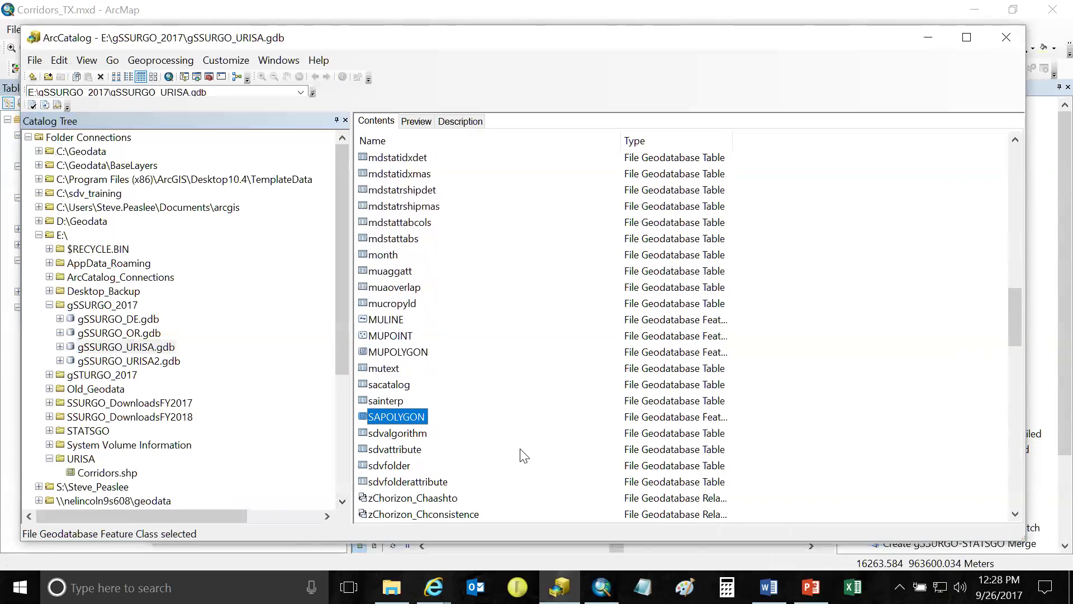
pyautogui.scroll(-1, 536, 457)
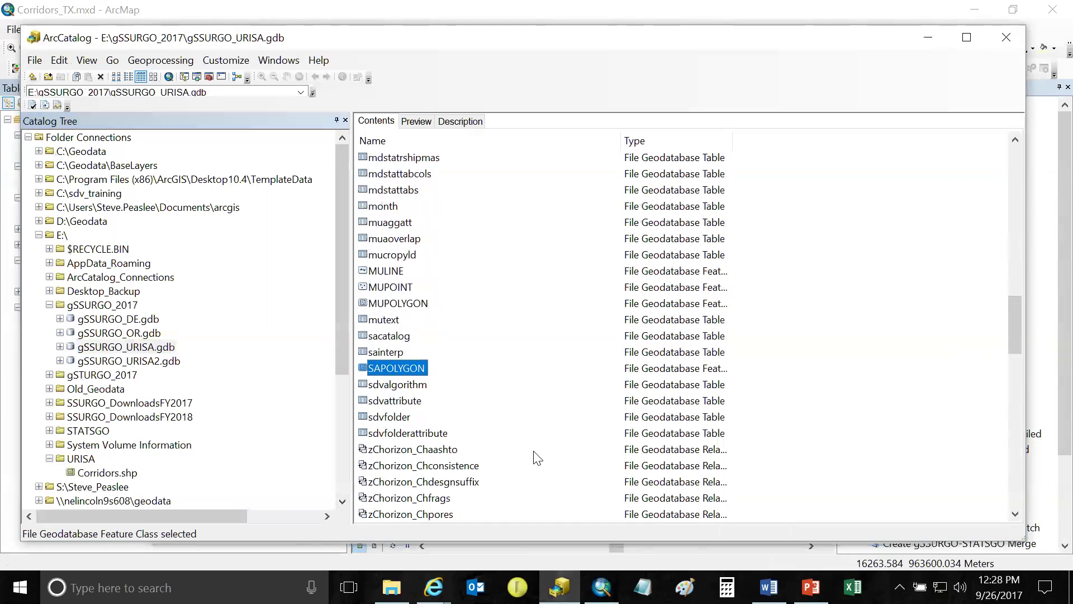
# Preview SAPOLYGON, then switch the geography preview to the MUPOLYGON map unit polygons.
pyautogui.click(416, 122)
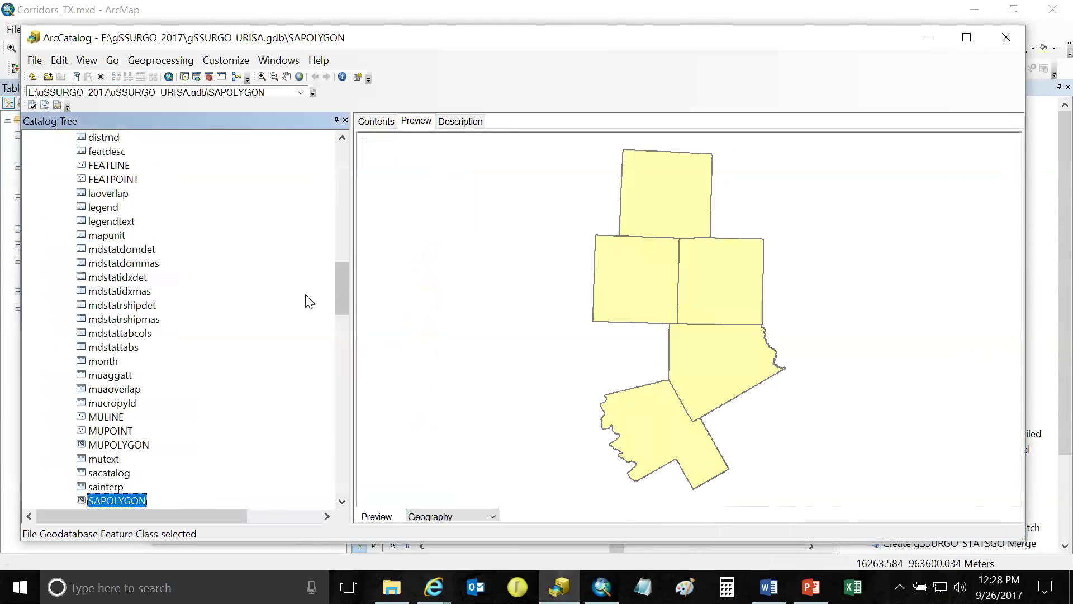
pyautogui.click(148, 446)
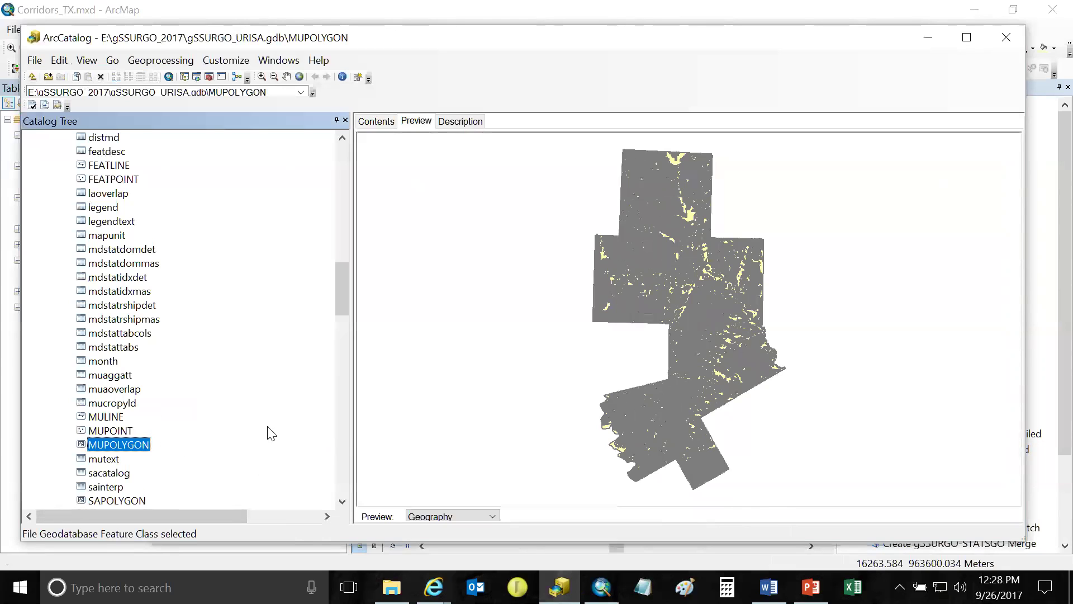
pyautogui.scroll(-2, 274, 434)
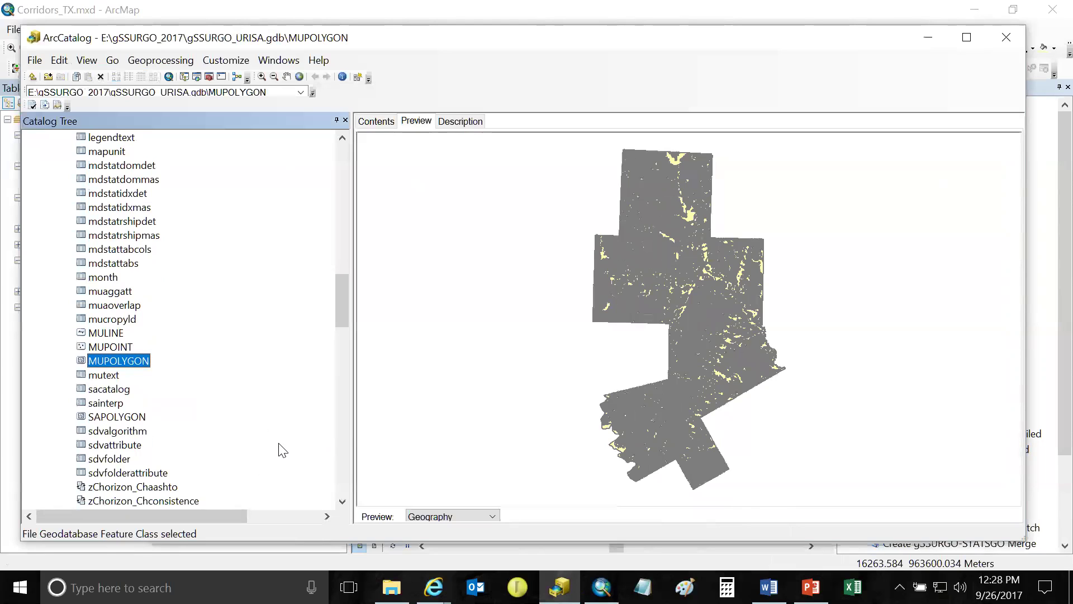
pyautogui.scroll(-4, 310, 424)
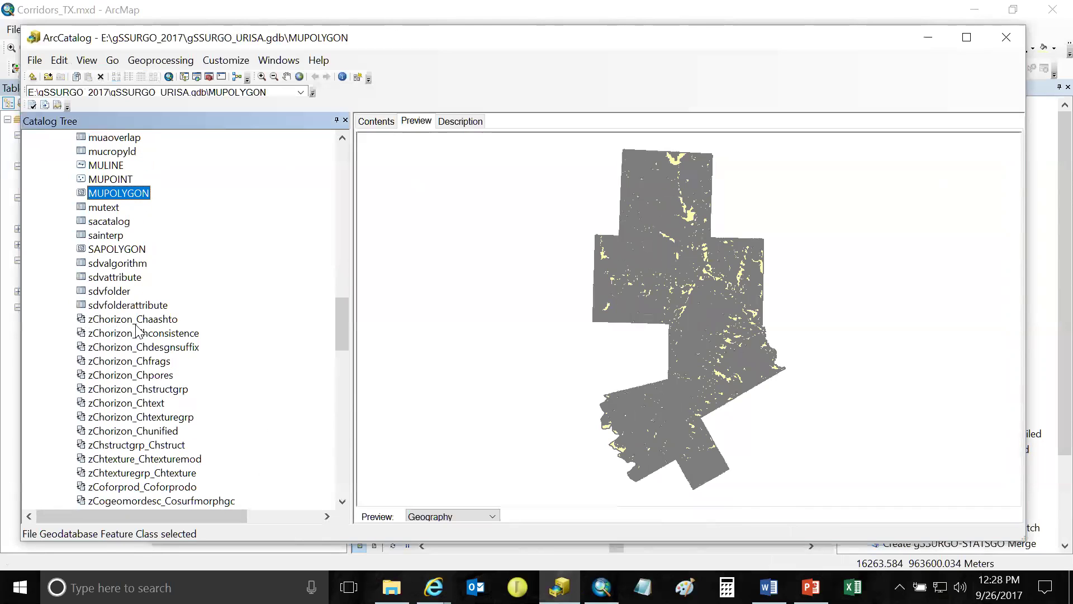
pyautogui.scroll(-4, 224, 350)
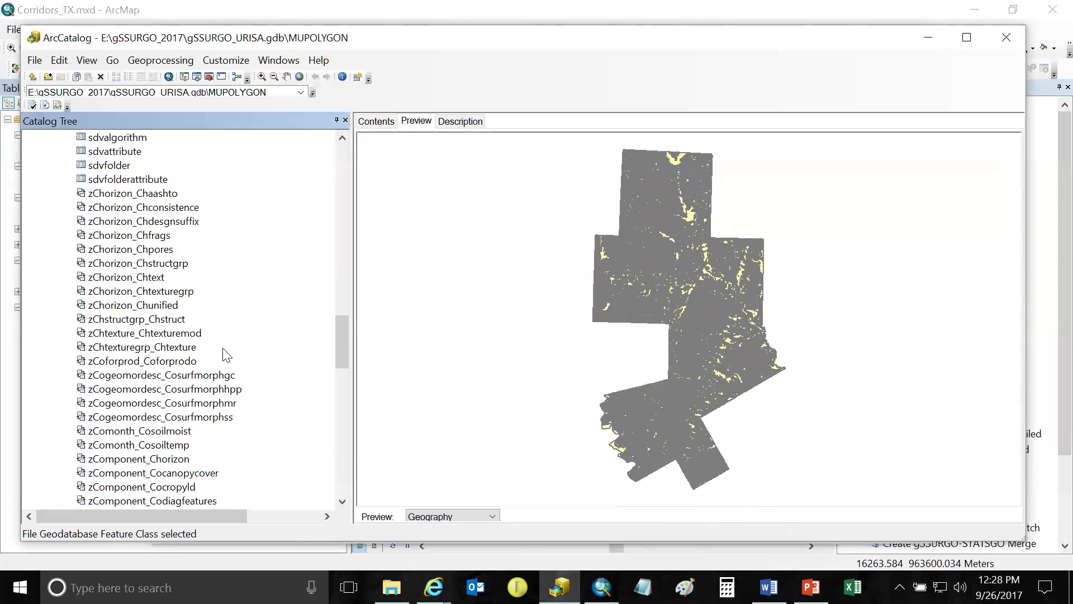
pyautogui.scroll(-5, 308, 379)
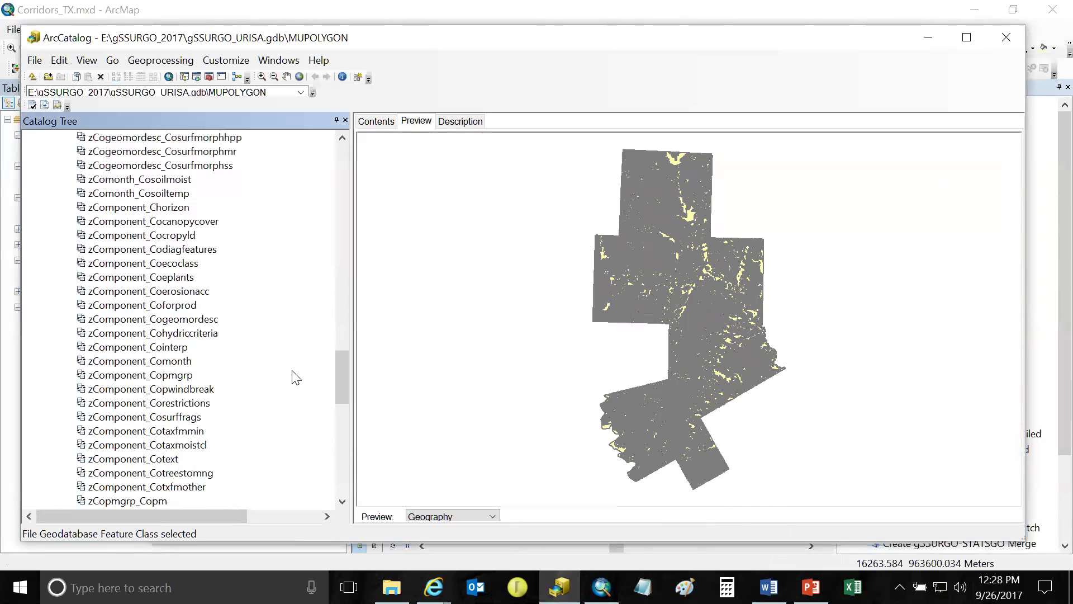
pyautogui.scroll(-1, 296, 379)
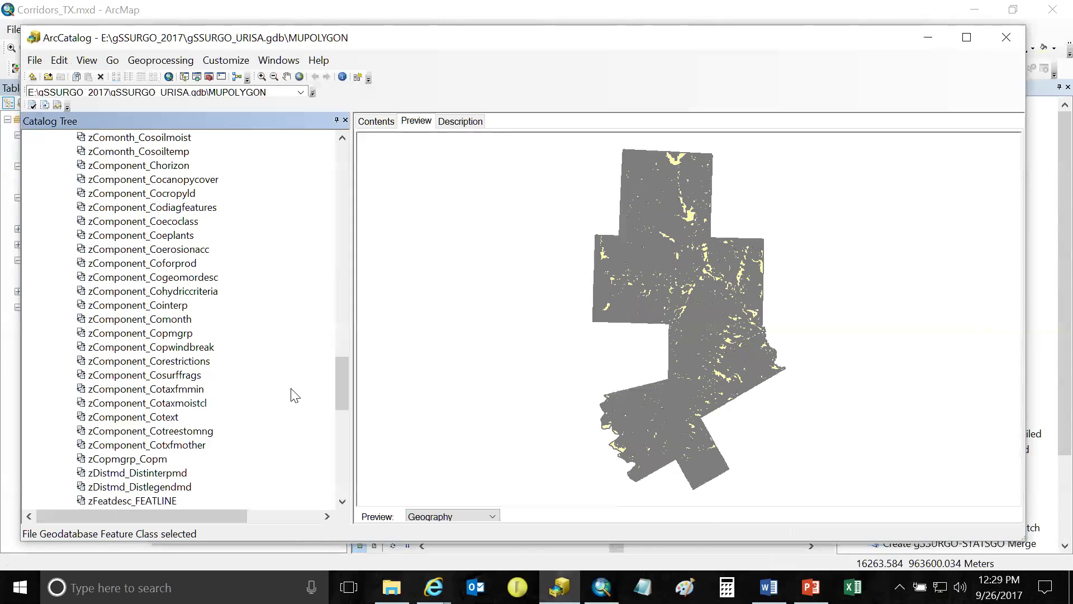
# Scroll through gSSURGO_URISA.gdb's tables and relationships in the Catalog Tree.
pyautogui.scroll(-2, 291, 396)
pyautogui.scroll(-2, 285, 392)
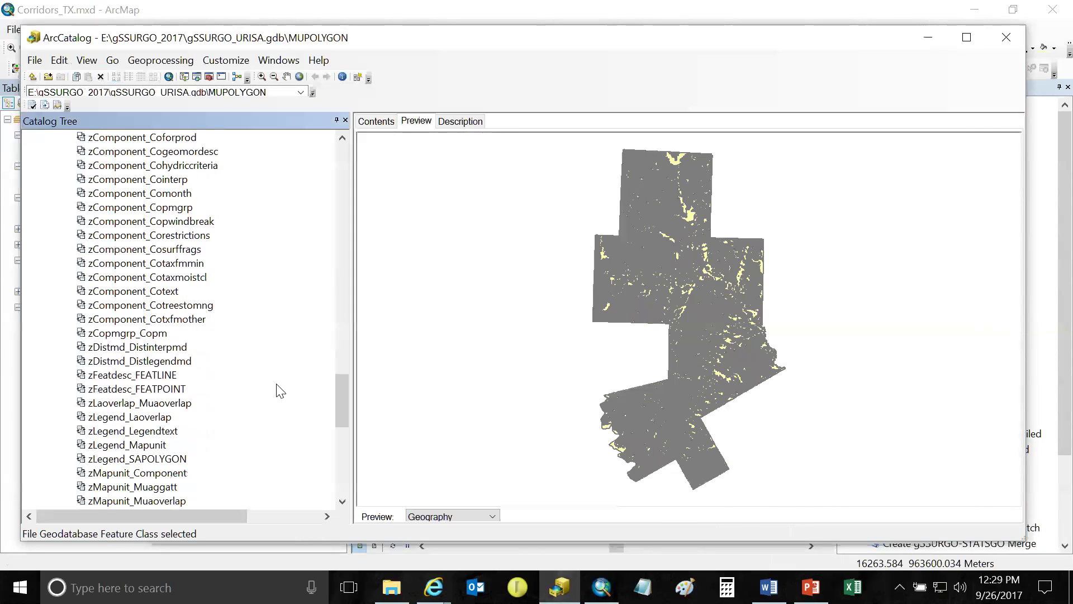
pyautogui.scroll(-1, 280, 390)
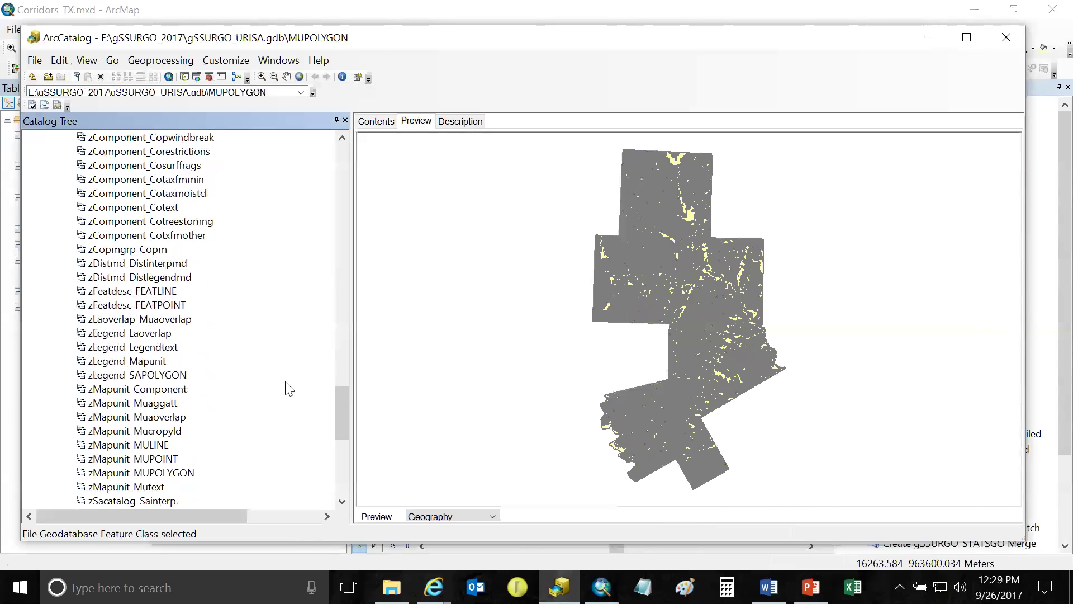
pyautogui.scroll(-3, 286, 385)
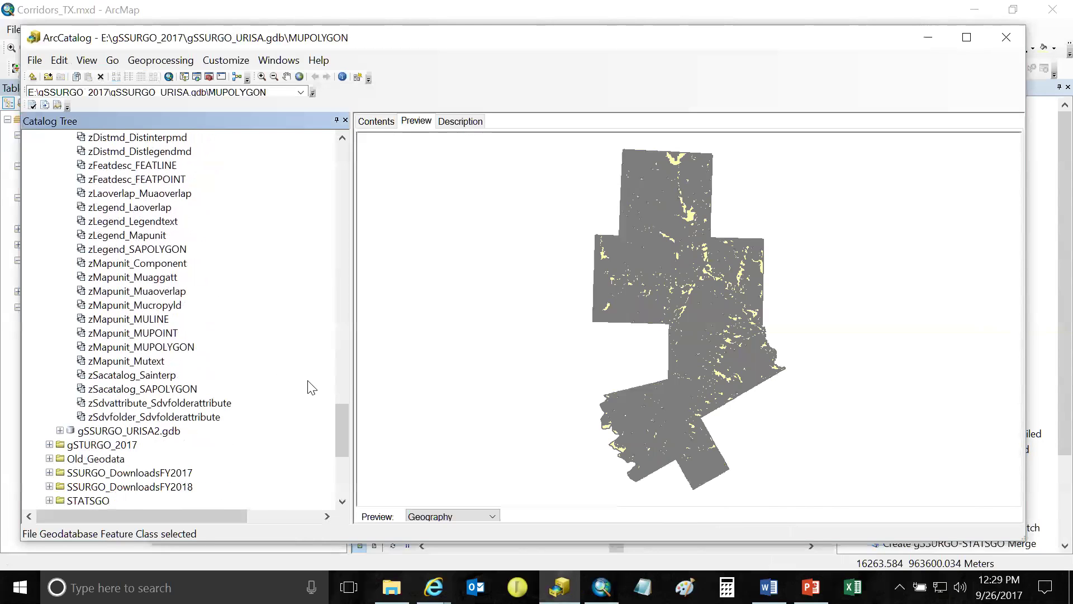
pyautogui.scroll(1, 314, 385)
pyautogui.moveTo(341, 427); pyautogui.dragTo(354, 183)
pyautogui.scroll(-2, 189, 307)
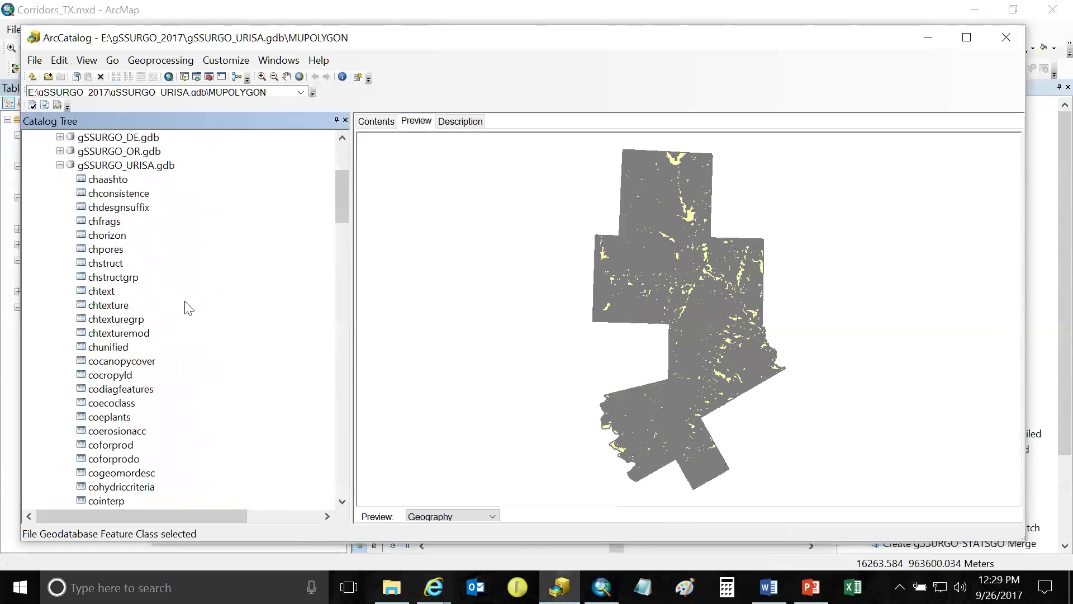
pyautogui.scroll(-12, 189, 308)
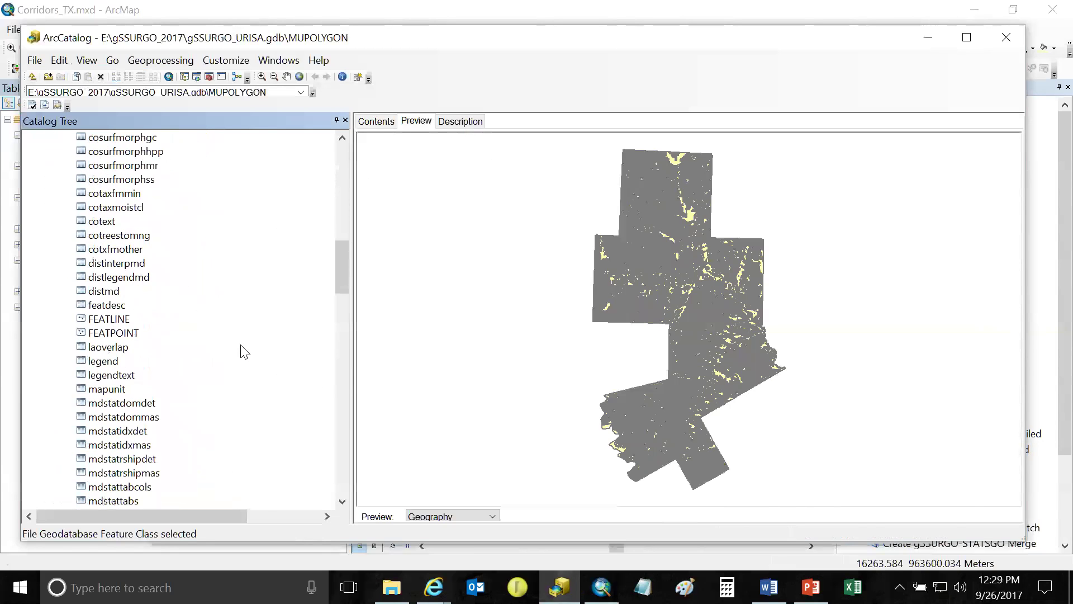
pyautogui.scroll(-3, 235, 375)
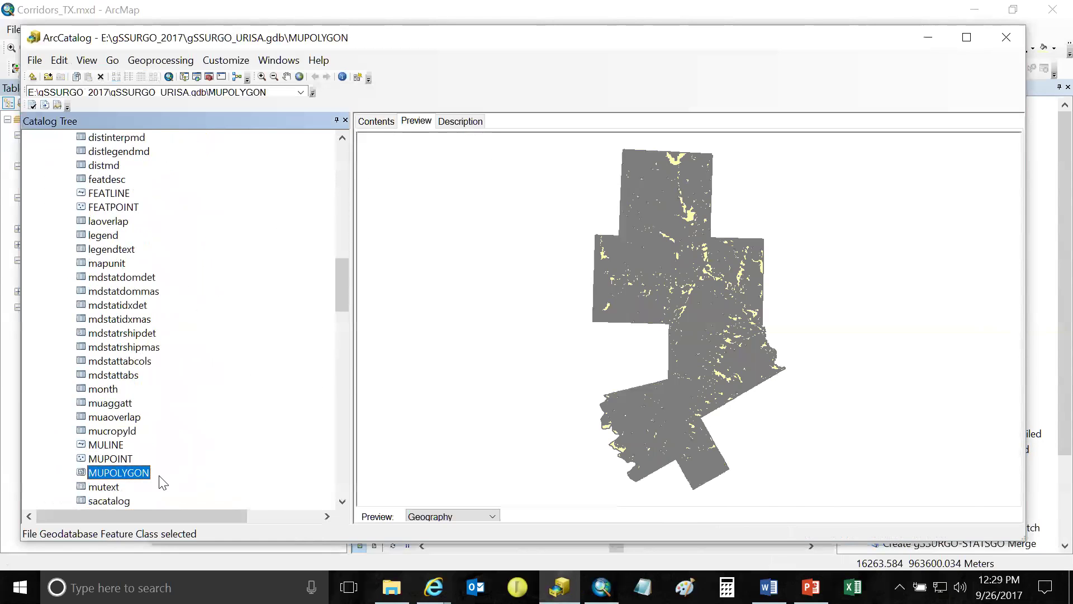
# Show the MUPOLYGON Description and highlight the TX217 survey date in its tags.
pyautogui.click(457, 123)
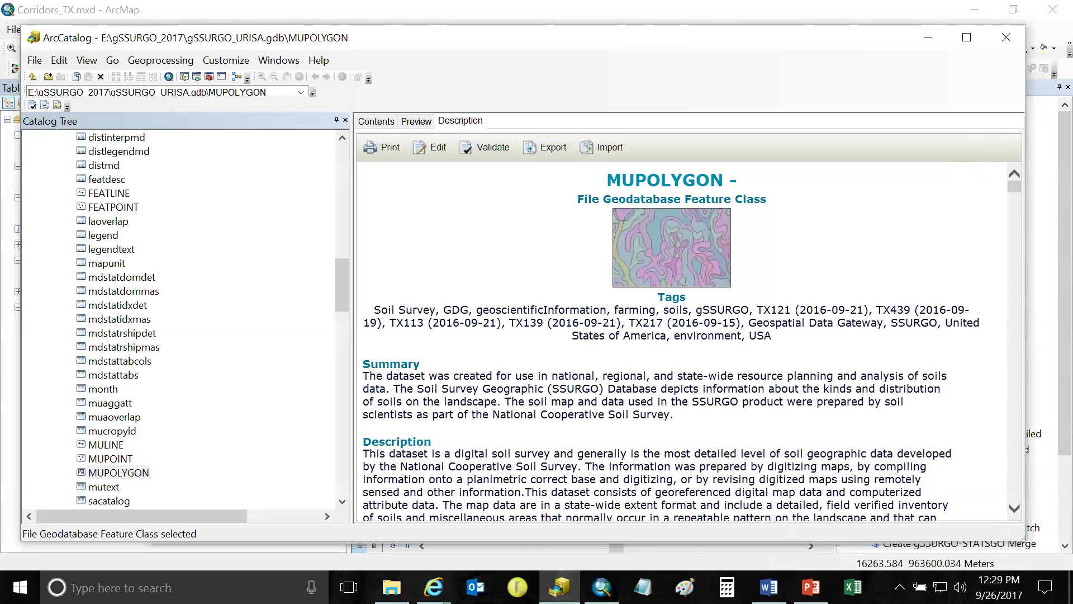
pyautogui.moveTo(748, 323); pyautogui.dragTo(721, 322)
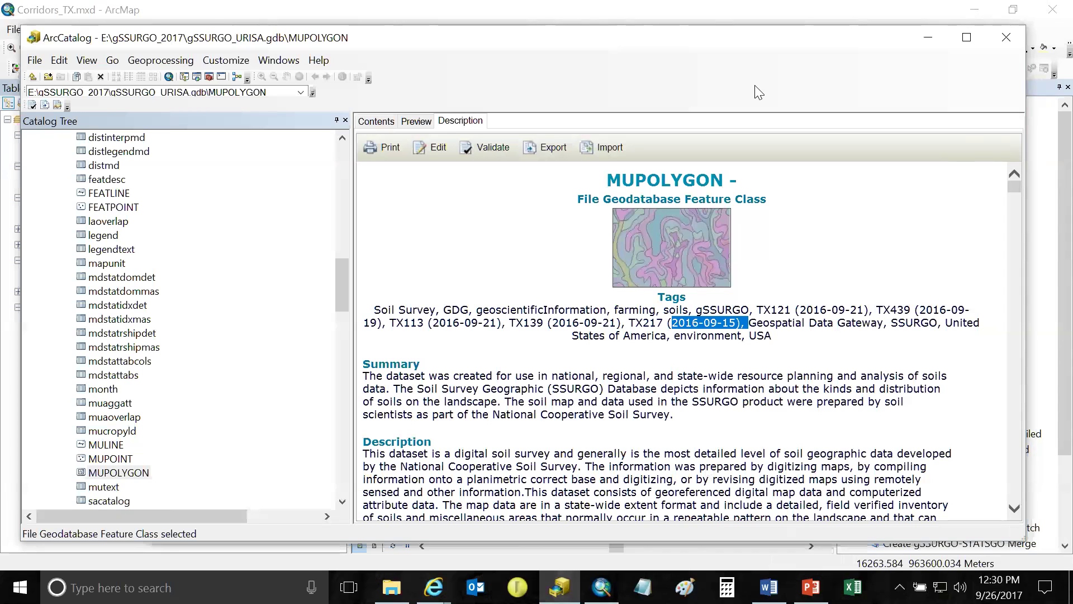
pyautogui.scroll(-7, 278, 380)
pyautogui.scroll(17, 278, 380)
pyautogui.scroll(5, 255, 349)
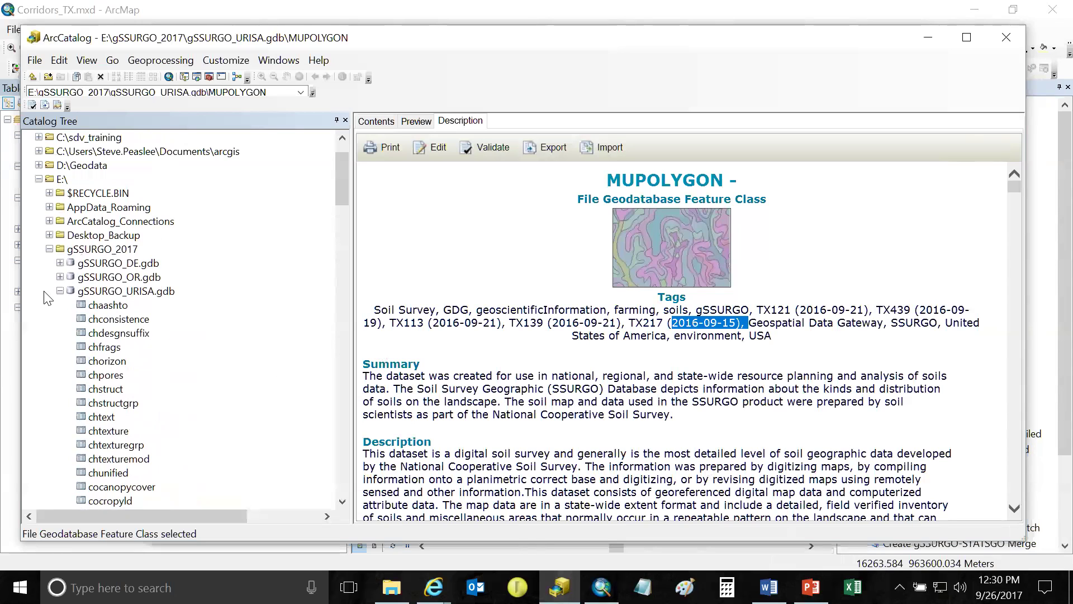
# Collapse gSSURGO_URISA.gdb and gSSURGO_OR.gdb, then expand gSSURGO_DE.gdb on E:\ to scan its tables.
pyautogui.click(60, 291)
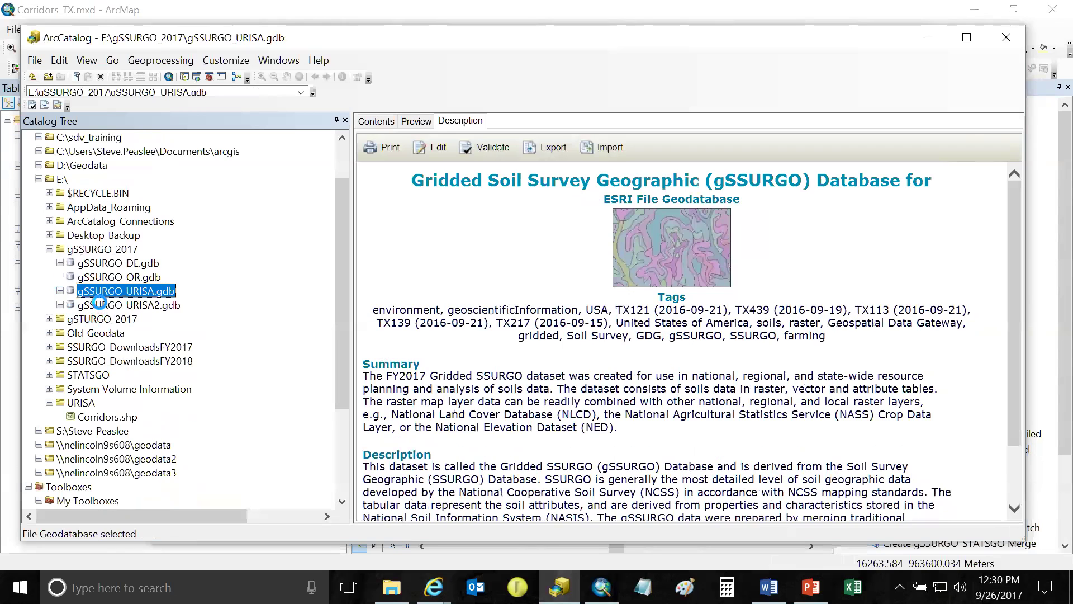
pyautogui.scroll(-15, 193, 359)
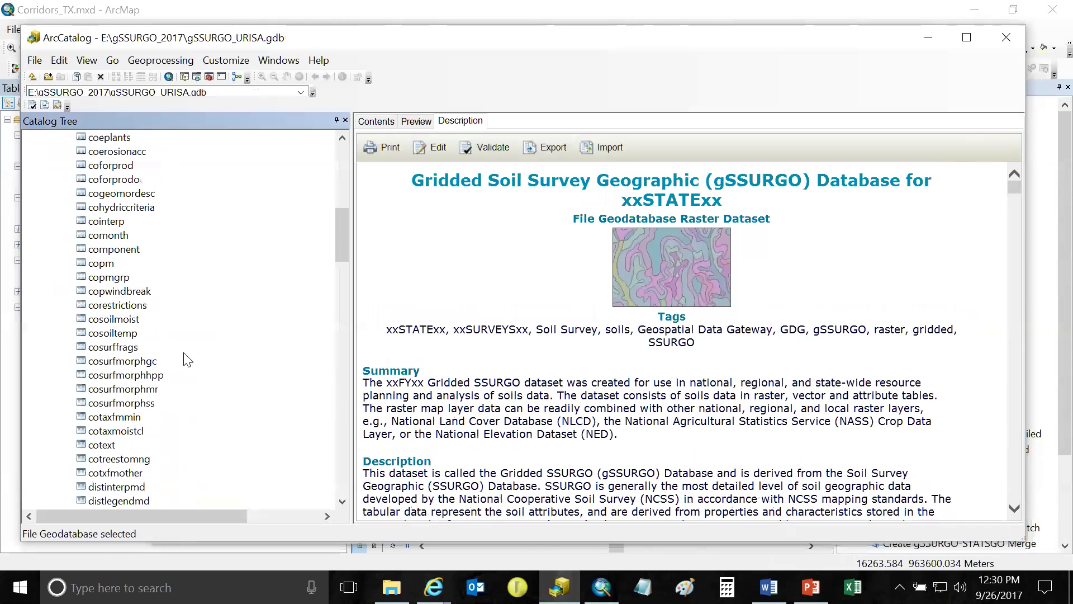
pyautogui.scroll(20, 197, 382)
pyautogui.scroll(9, 203, 373)
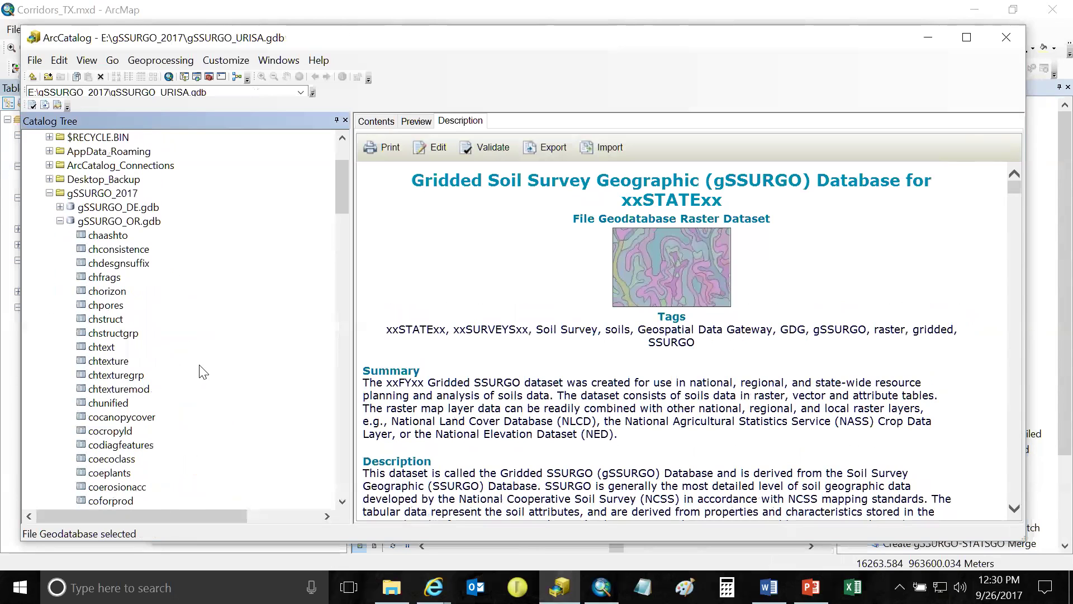
pyautogui.click(60, 221)
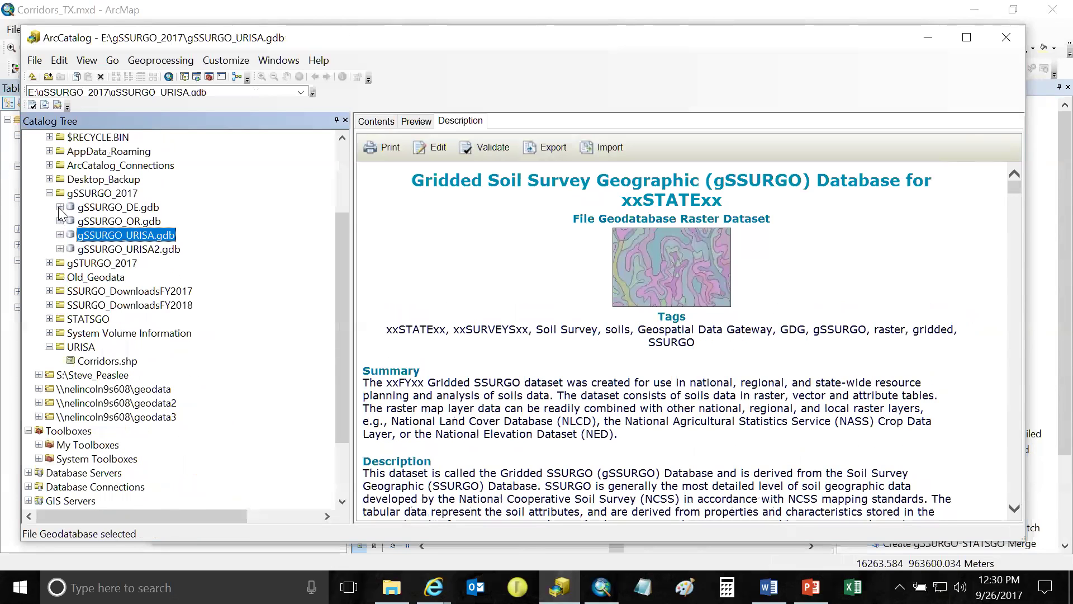
pyautogui.click(60, 206)
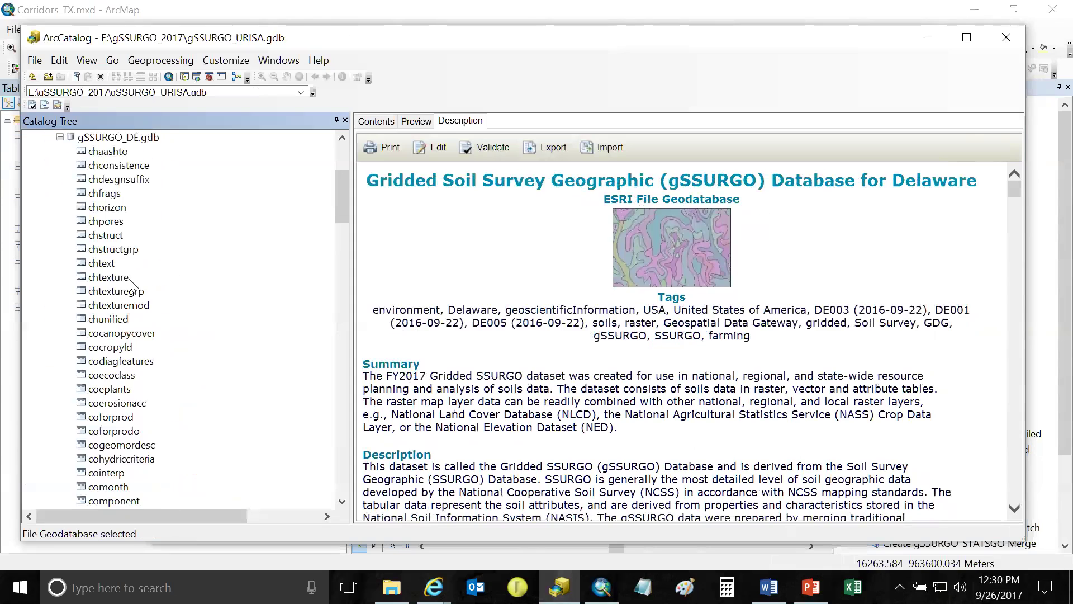
pyautogui.scroll(-15, 688, 341)
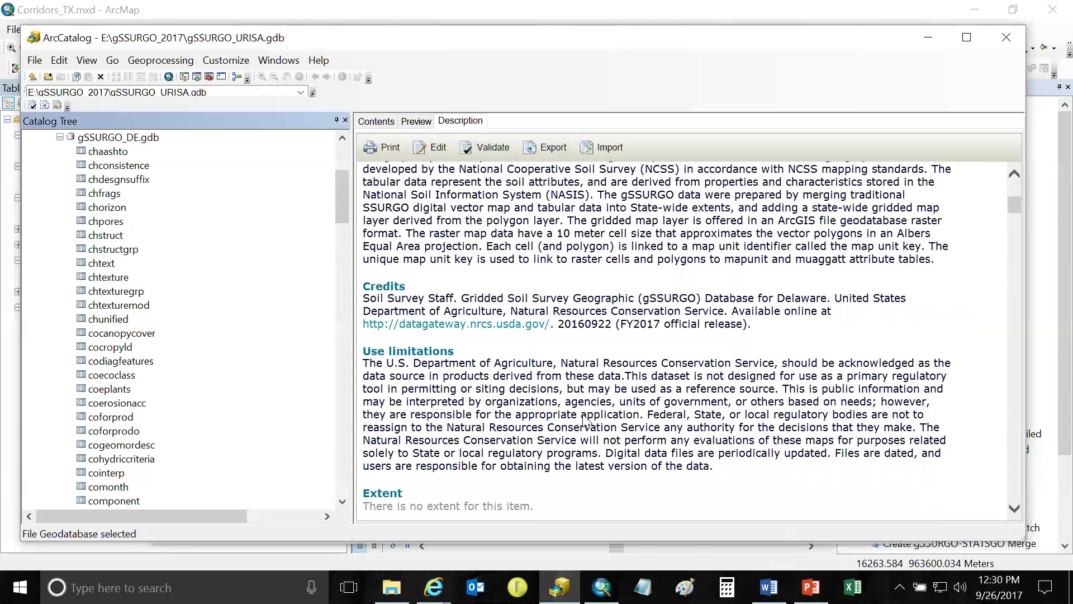
pyautogui.scroll(-2, 241, 331)
pyautogui.scroll(-17, 242, 378)
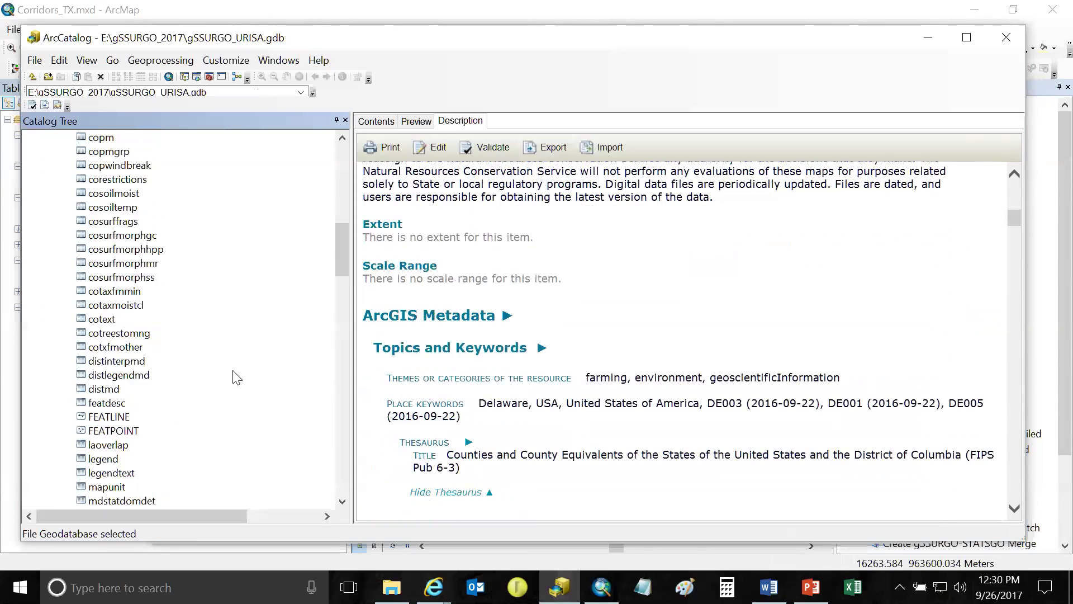
pyautogui.scroll(20, 240, 380)
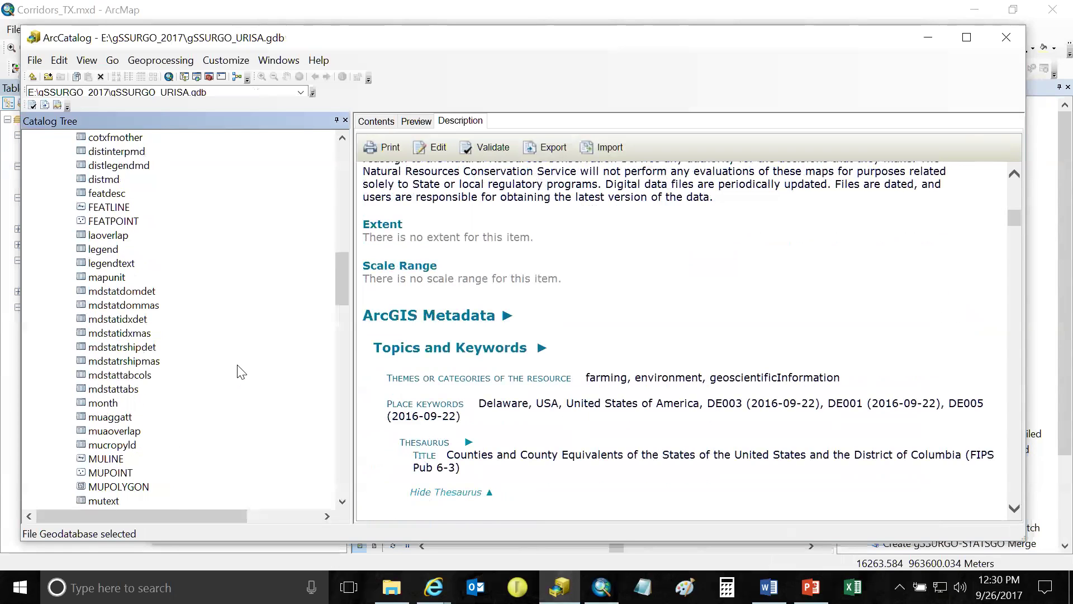
pyautogui.scroll(2, 251, 373)
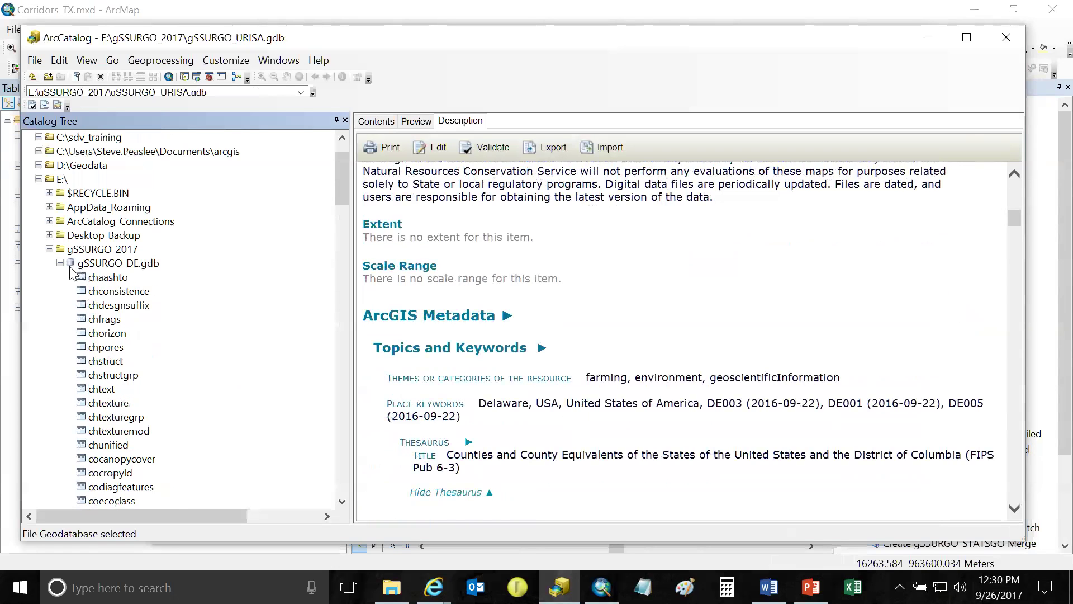
# Switch to D:\Geodata\2017\gSSURGO_2017 and browse the gSSURGO_DE.gdb tables there.
pyautogui.click(50, 249)
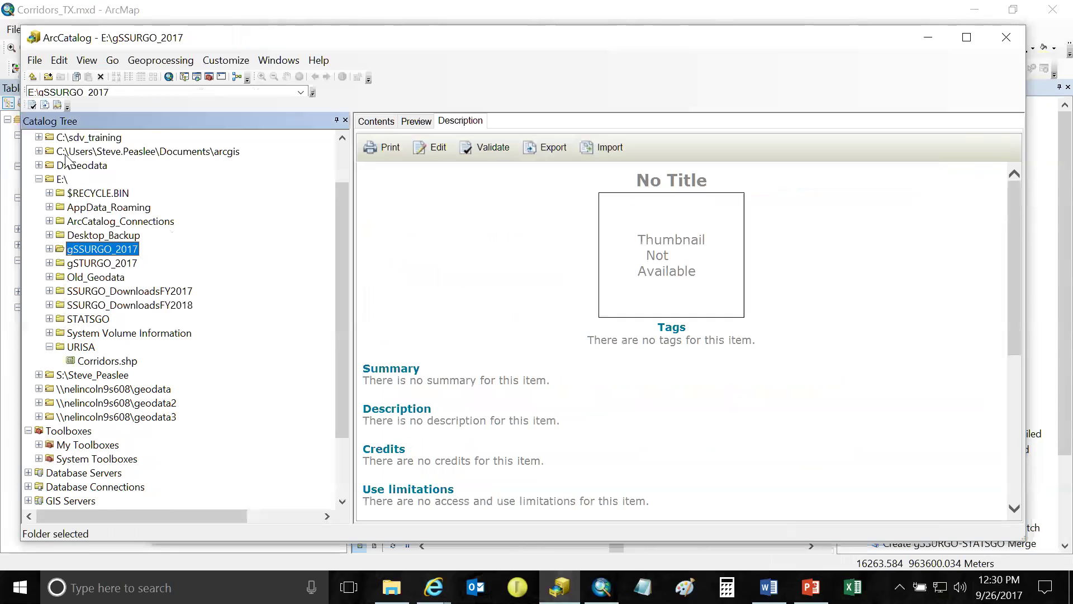
pyautogui.click(39, 165)
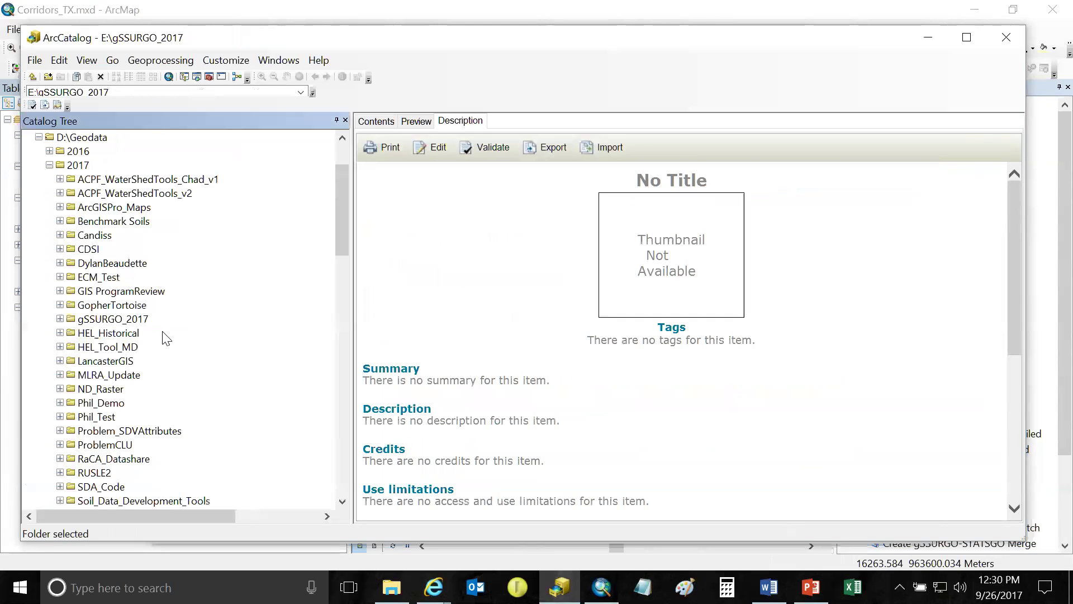
pyautogui.click(140, 322)
pyautogui.doubleClick(77, 319)
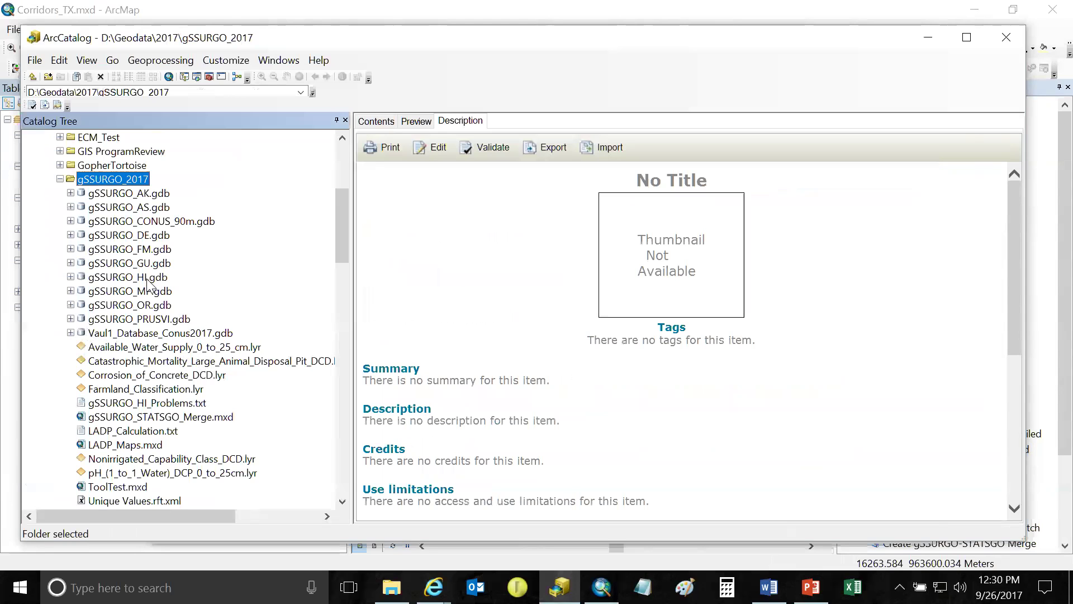
pyautogui.click(143, 238)
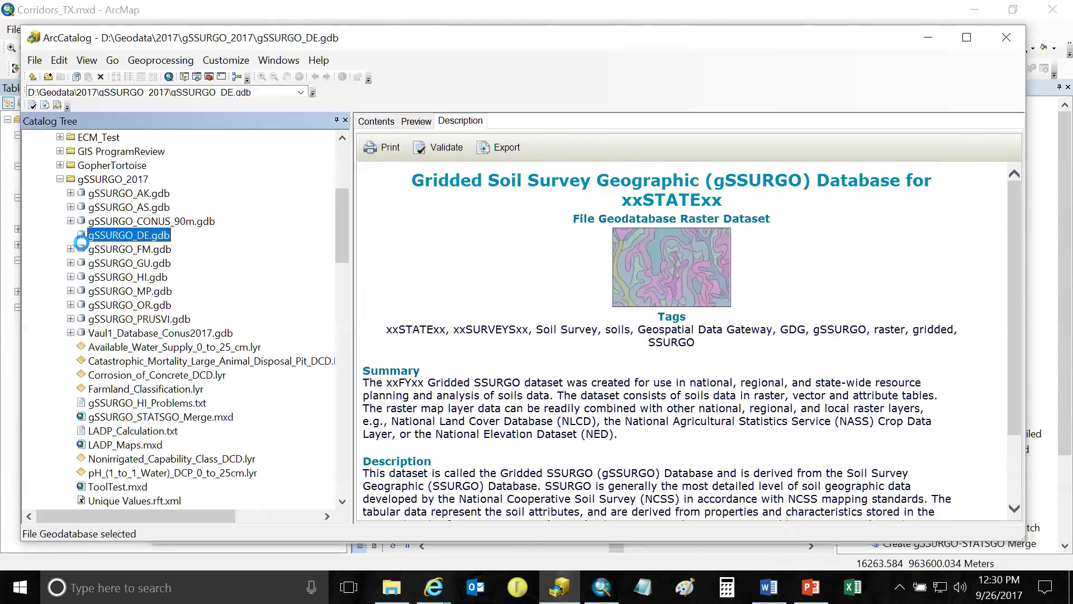
pyautogui.click(71, 235)
pyautogui.scroll(-8, 313, 335)
pyautogui.scroll(-6, 302, 358)
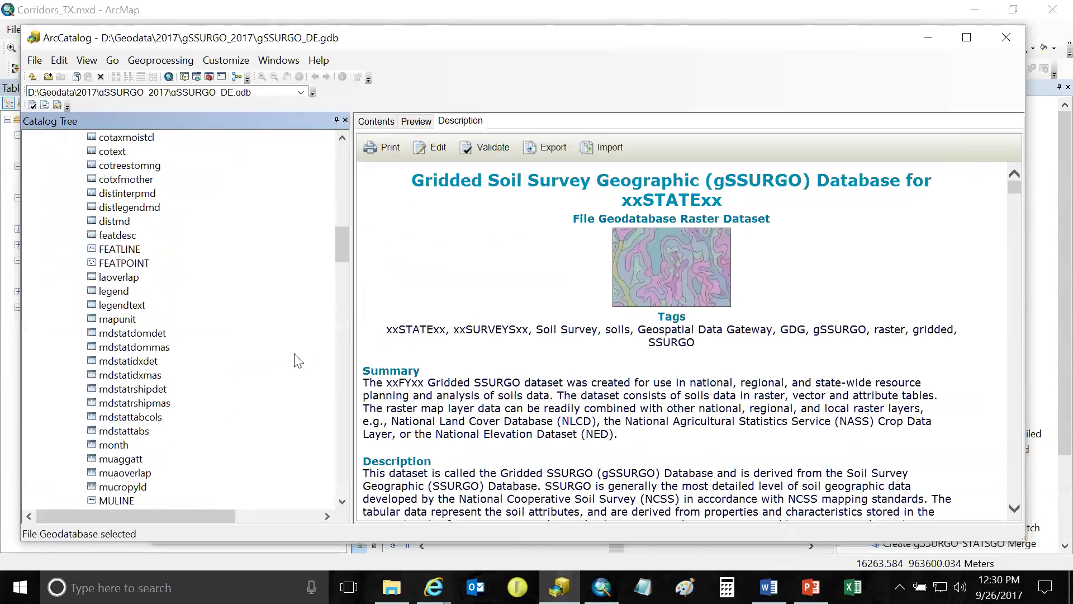
pyautogui.scroll(-3, 297, 360)
pyautogui.scroll(18, 297, 359)
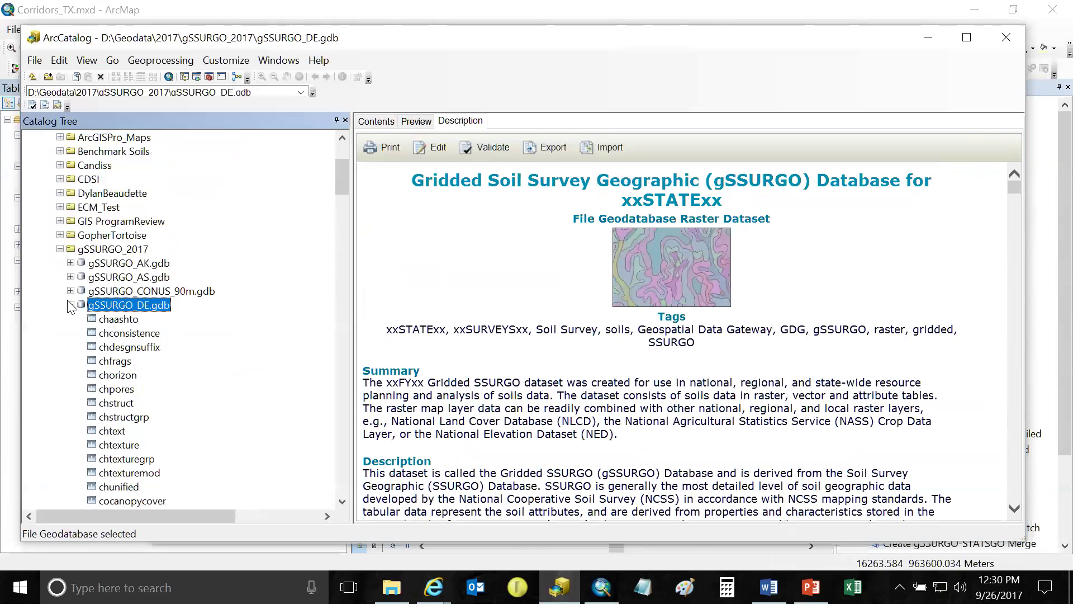
pyautogui.click(71, 305)
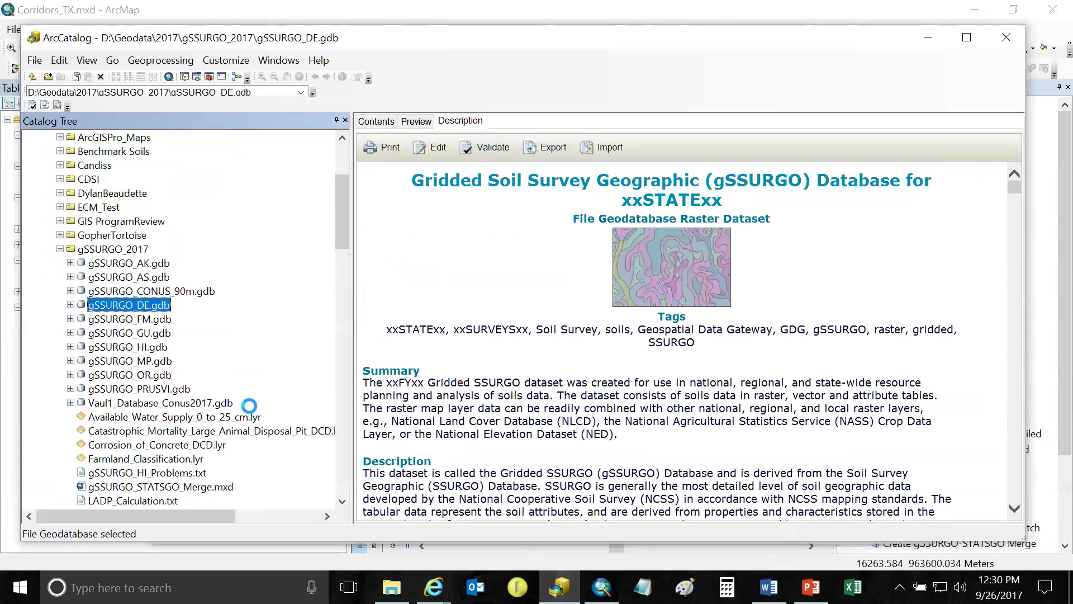
pyautogui.scroll(-10, 250, 406)
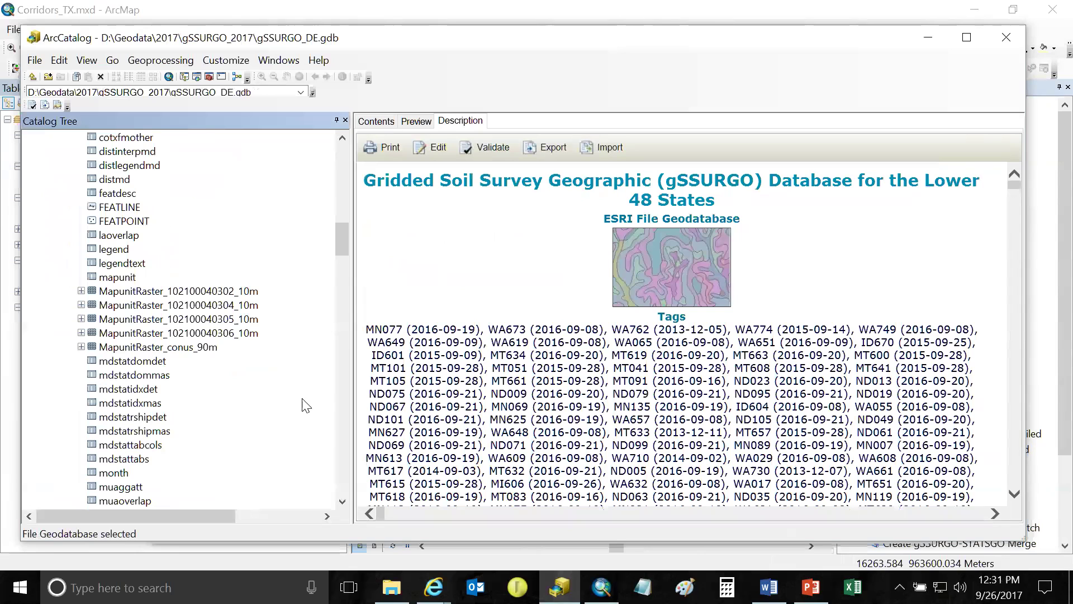
# Preview the MapunitRaster_conus_90m raster as a nationwide lower-48 map.
pyautogui.click(159, 349)
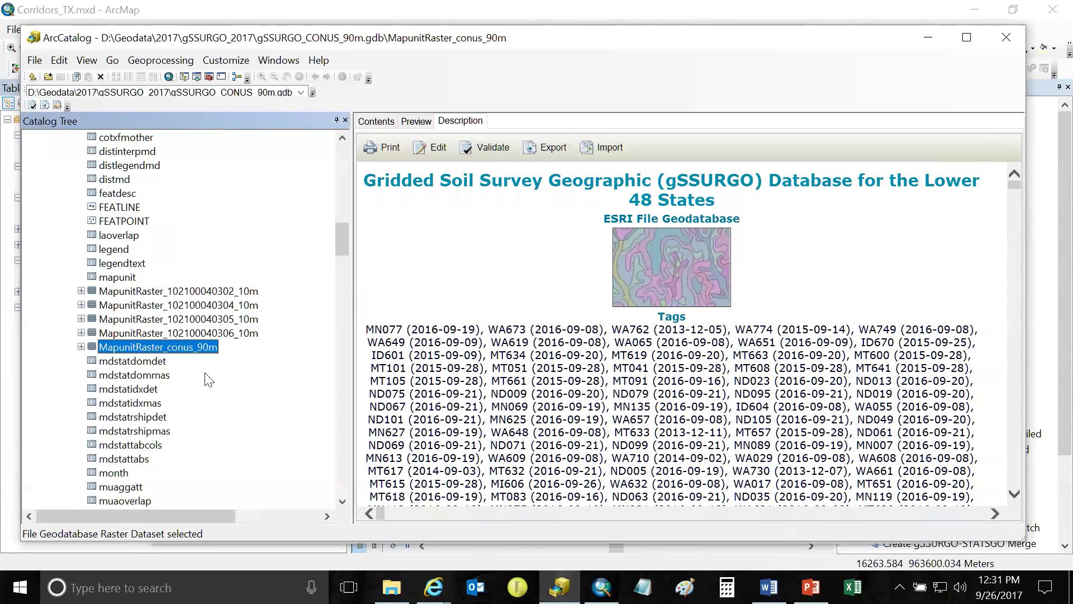
pyautogui.click(416, 121)
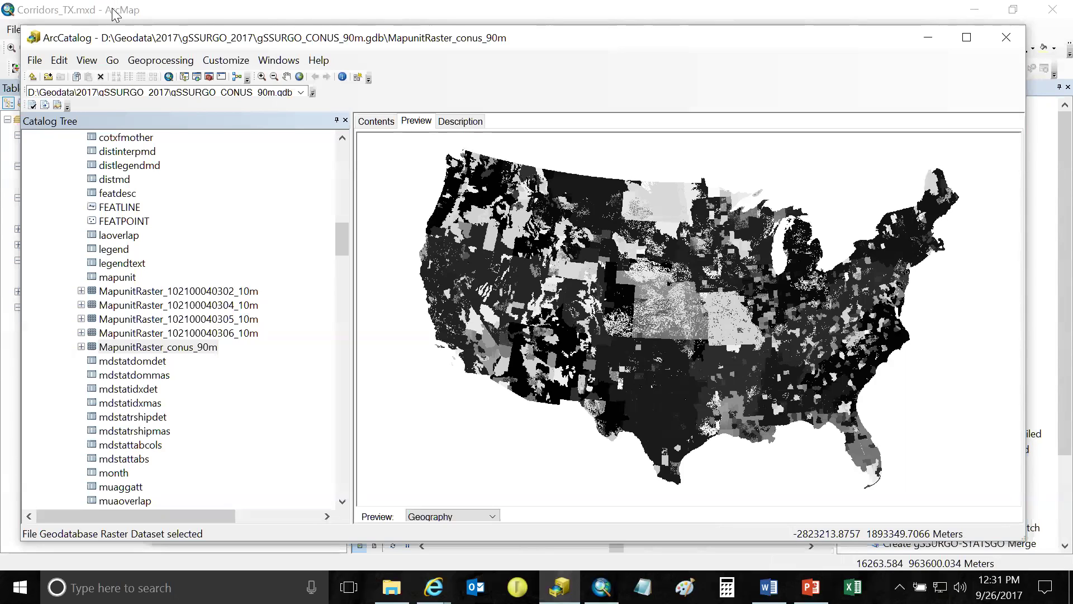
pyautogui.click(175, 42)
# Check the gSSURGO_URISA2.gdb build finished successfully in 8 minutes 46 seconds and close its report.
pyautogui.moveTo(174, 42); pyautogui.dragTo(337, 396)
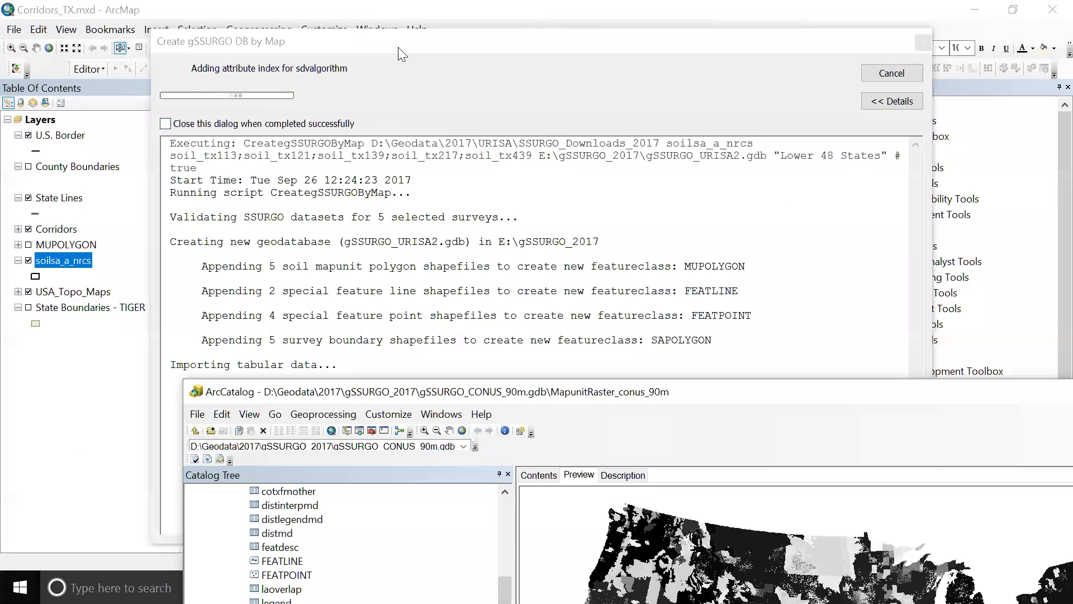
pyautogui.click(402, 53)
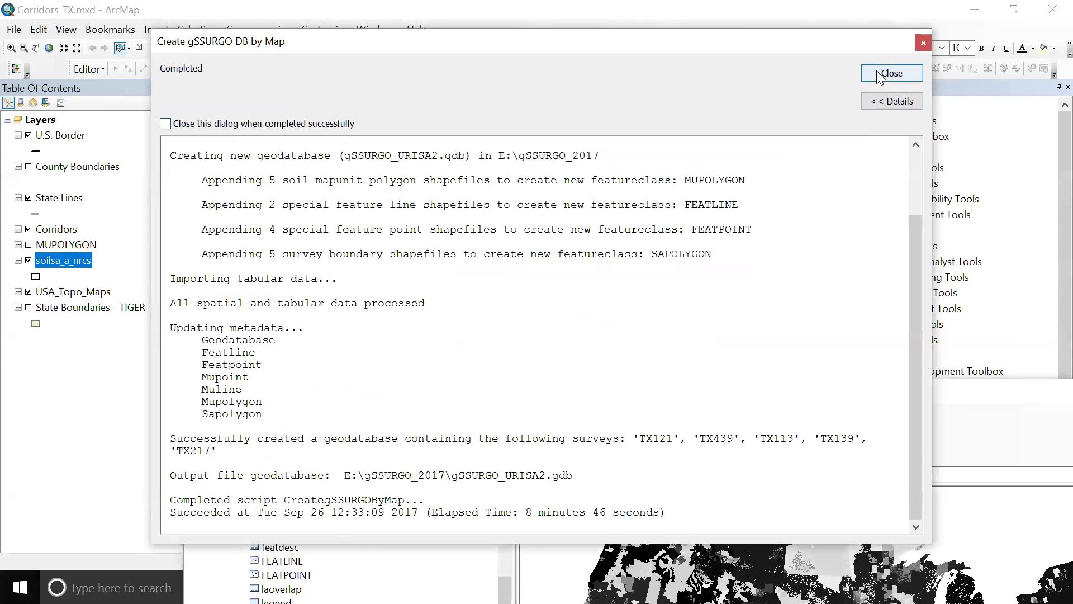
pyautogui.click(879, 78)
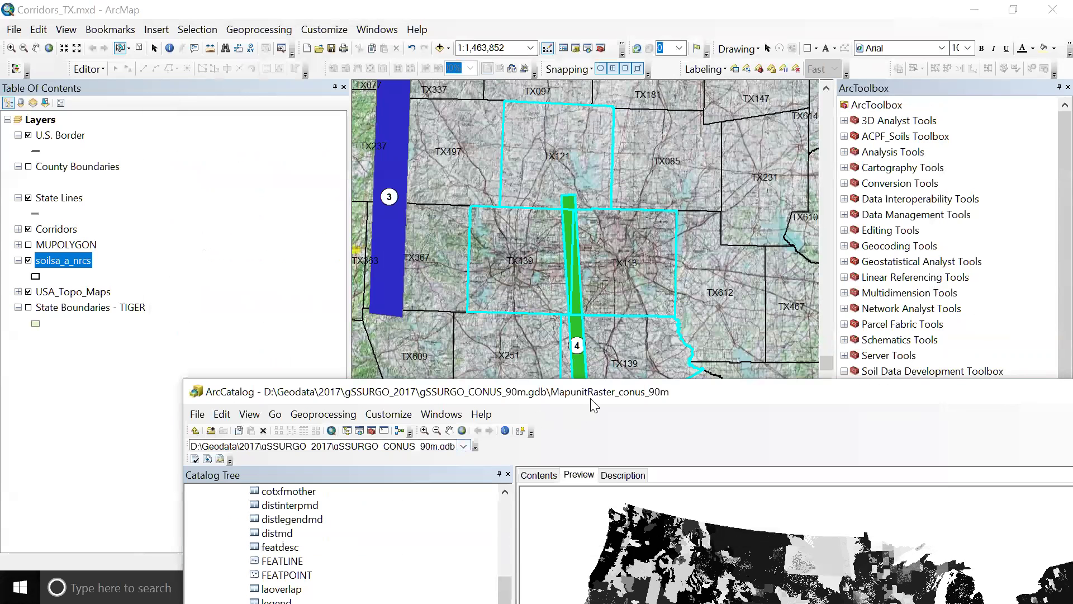
# Move ArcCatalog aside and minimize it, then scroll ArcToolbox down to the gSSURGO Database Toolset.
pyautogui.moveTo(591, 398); pyautogui.dragTo(233, 276)
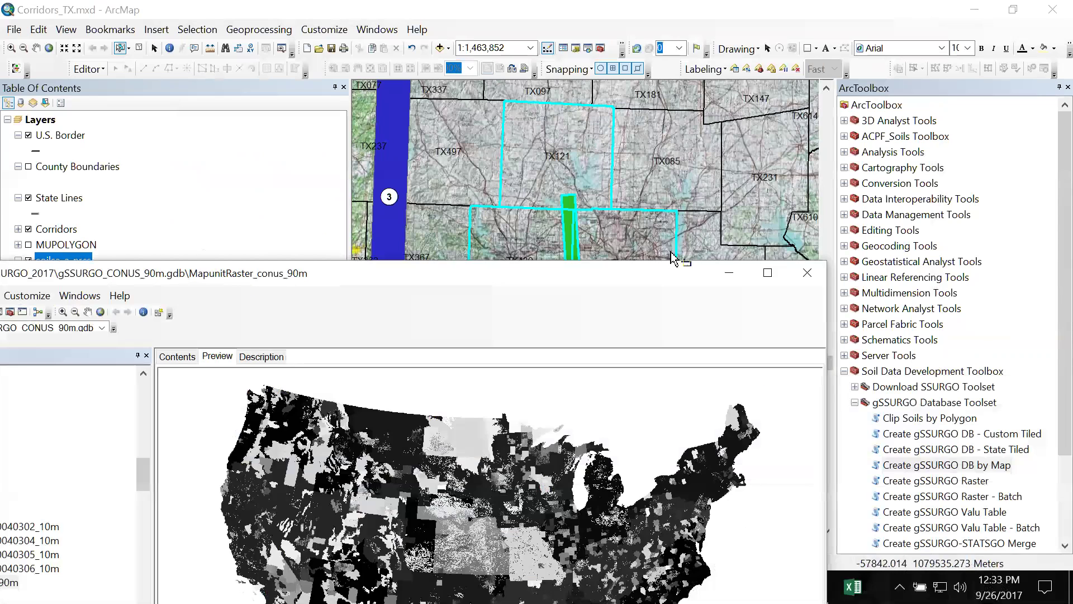
pyautogui.click(733, 270)
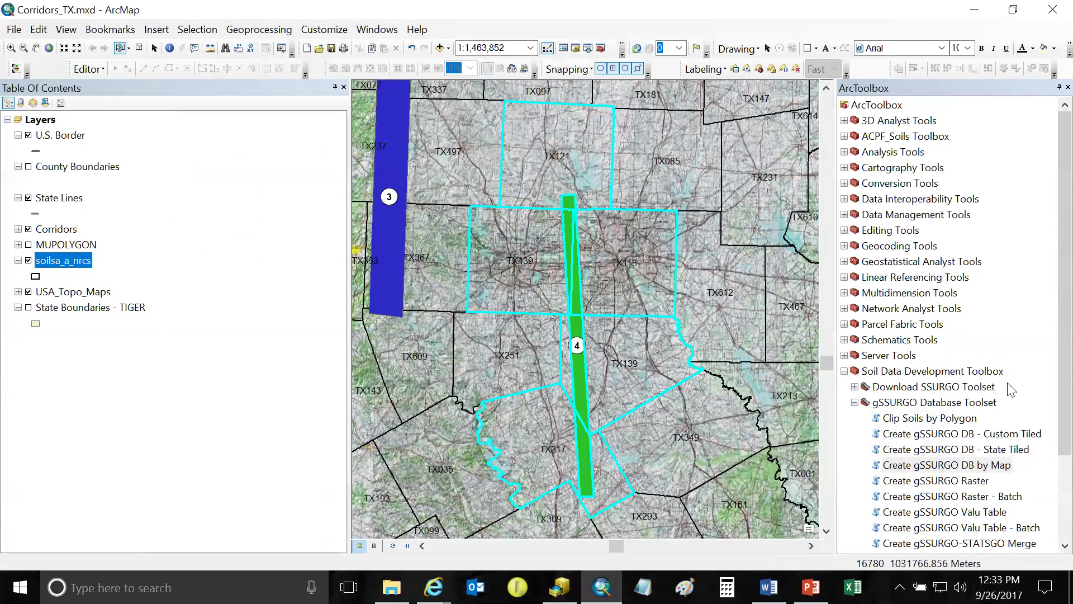
pyautogui.scroll(-1, 1010, 389)
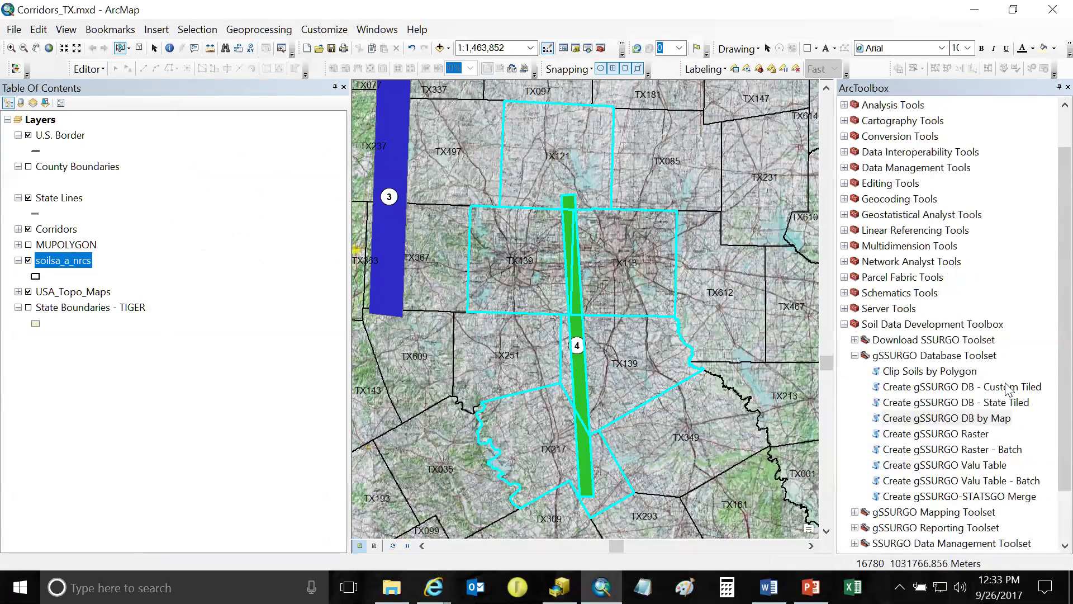
# Browse Create gSSURGO Raster's input to D:\Geodata\2017\URISA\gSSURGO_DBs, then cancel and close the tool.
pyautogui.doubleClick(955, 436)
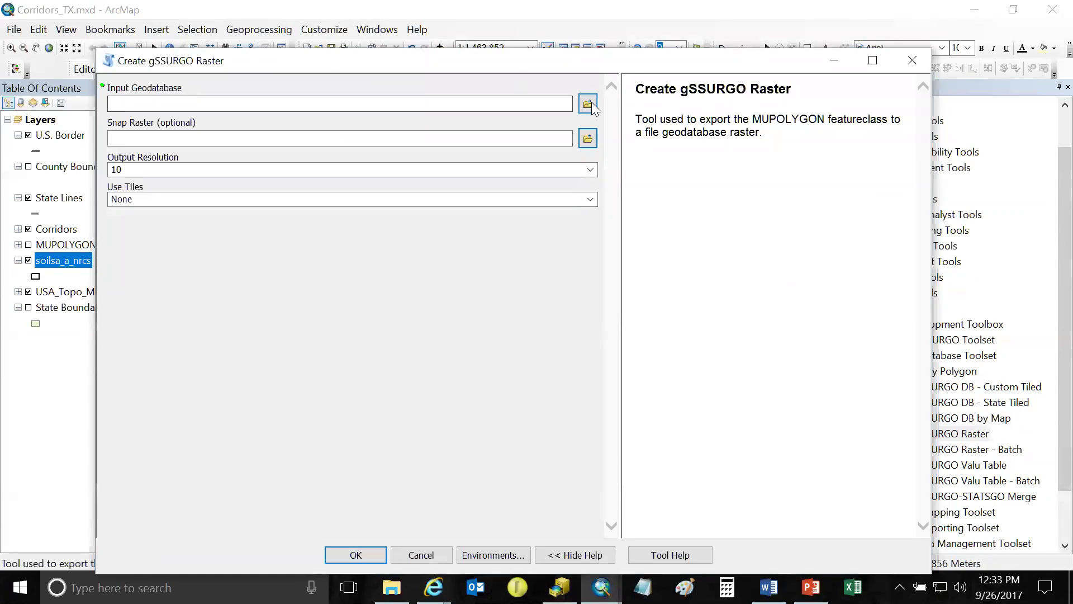
pyautogui.click(588, 104)
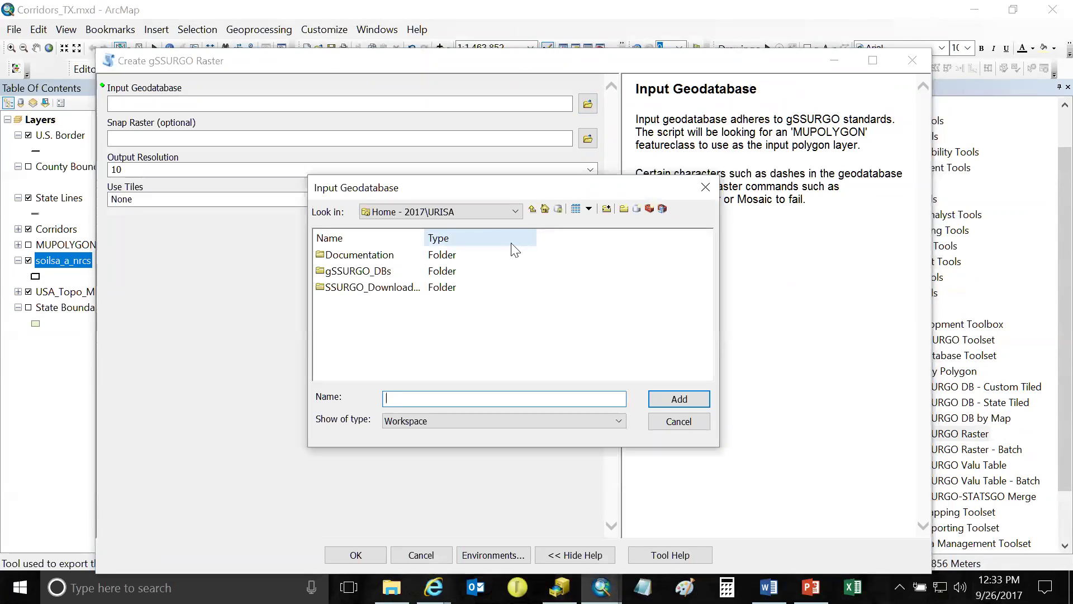
pyautogui.doubleClick(357, 271)
pyautogui.click(510, 211)
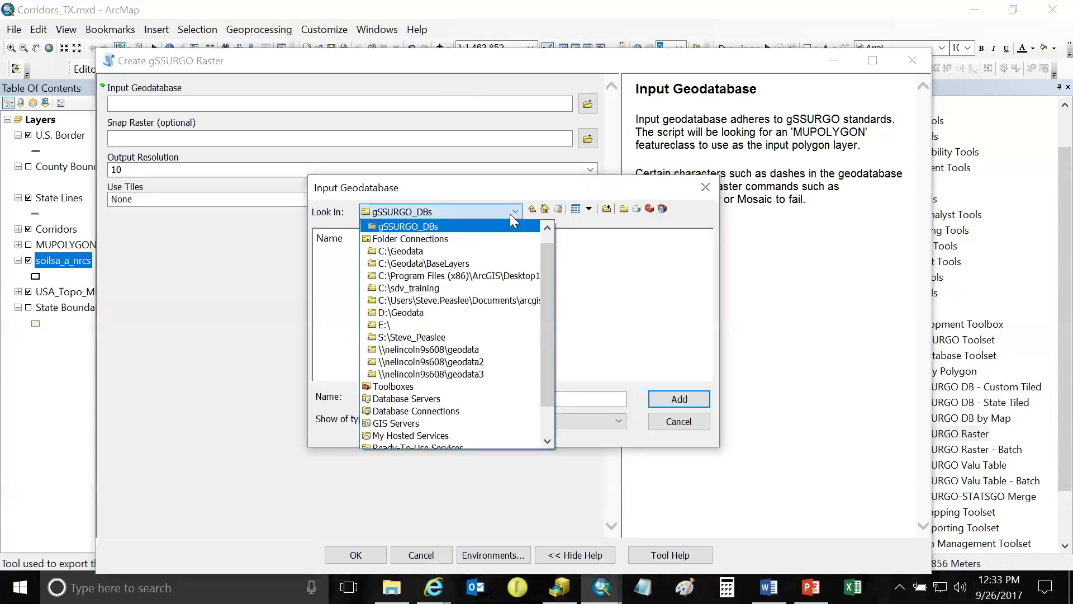
pyautogui.click(406, 313)
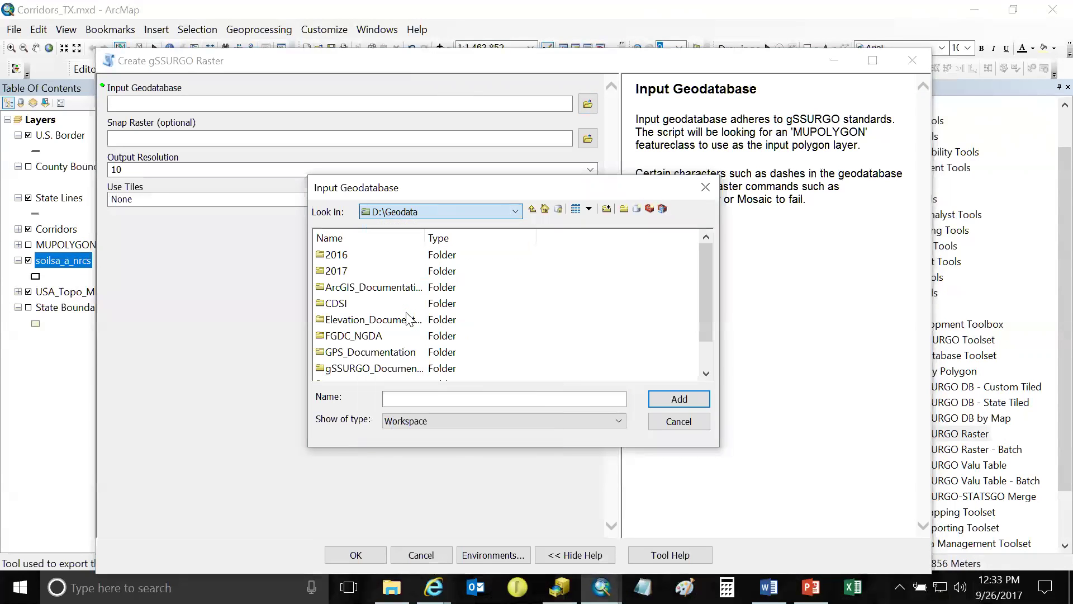
pyautogui.doubleClick(338, 272)
pyautogui.scroll(-10, 415, 305)
pyautogui.doubleClick(339, 352)
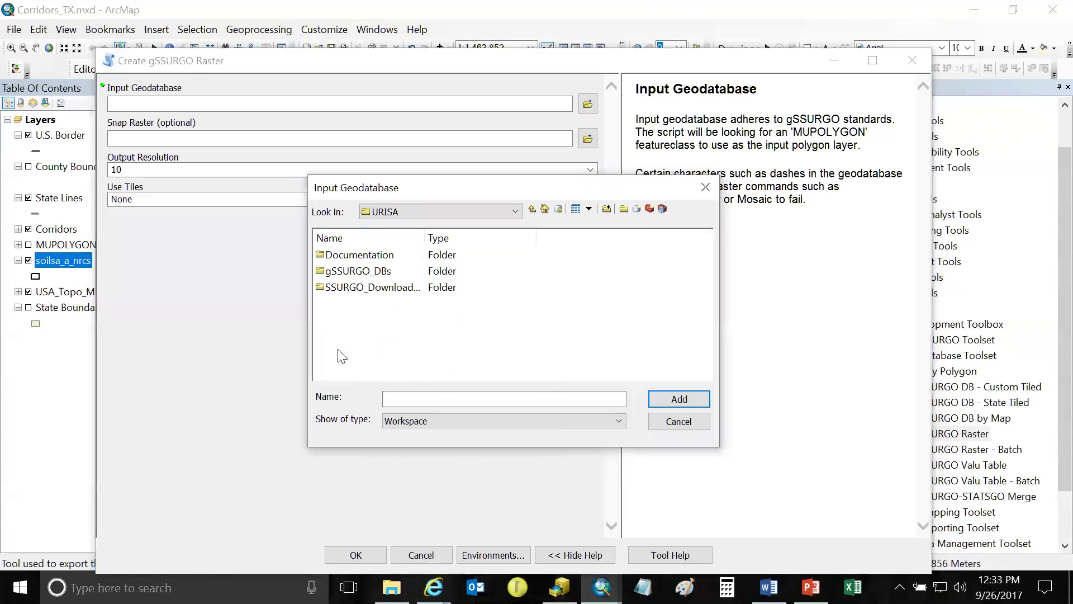
pyautogui.doubleClick(379, 271)
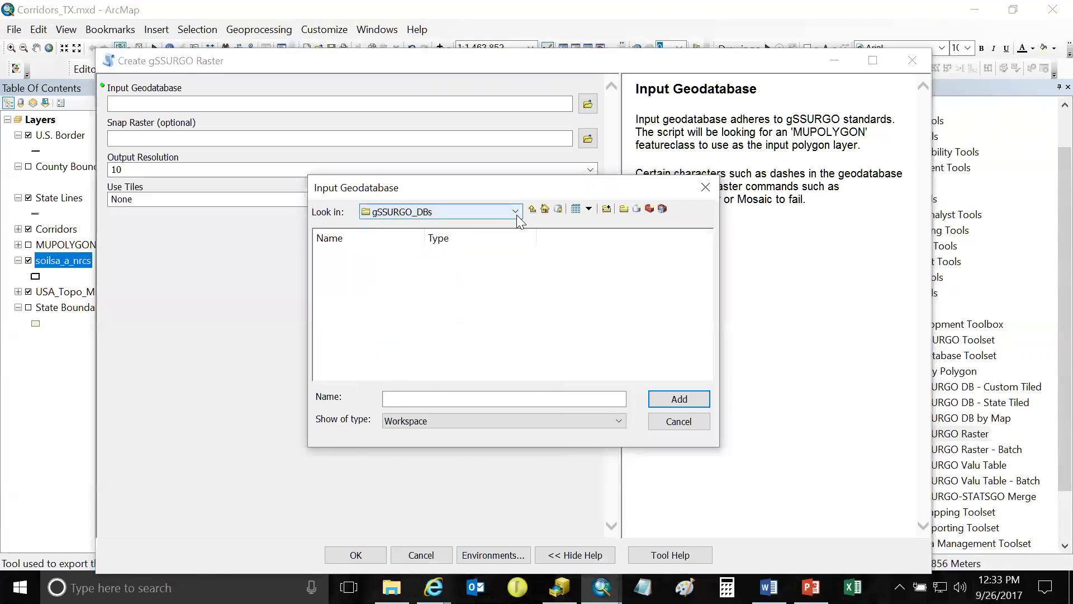
pyautogui.click(680, 422)
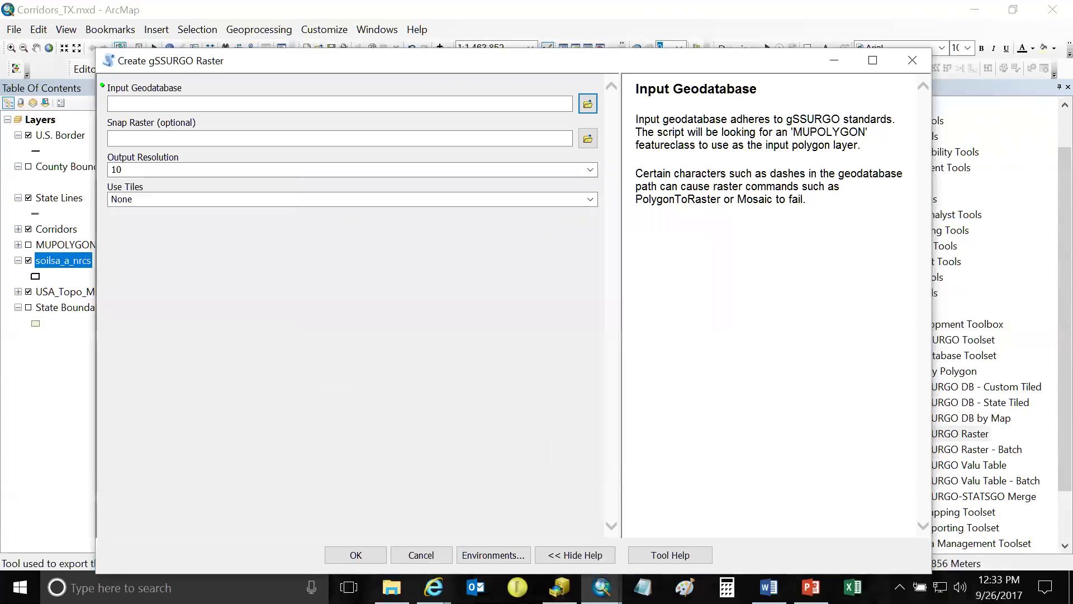
pyautogui.click(912, 60)
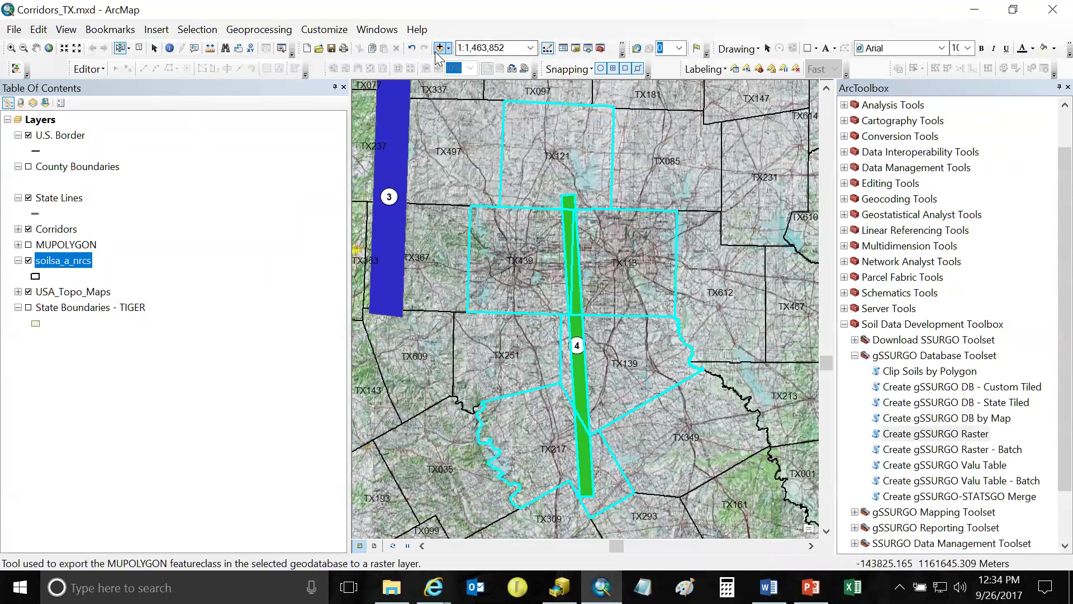
pyautogui.click(438, 52)
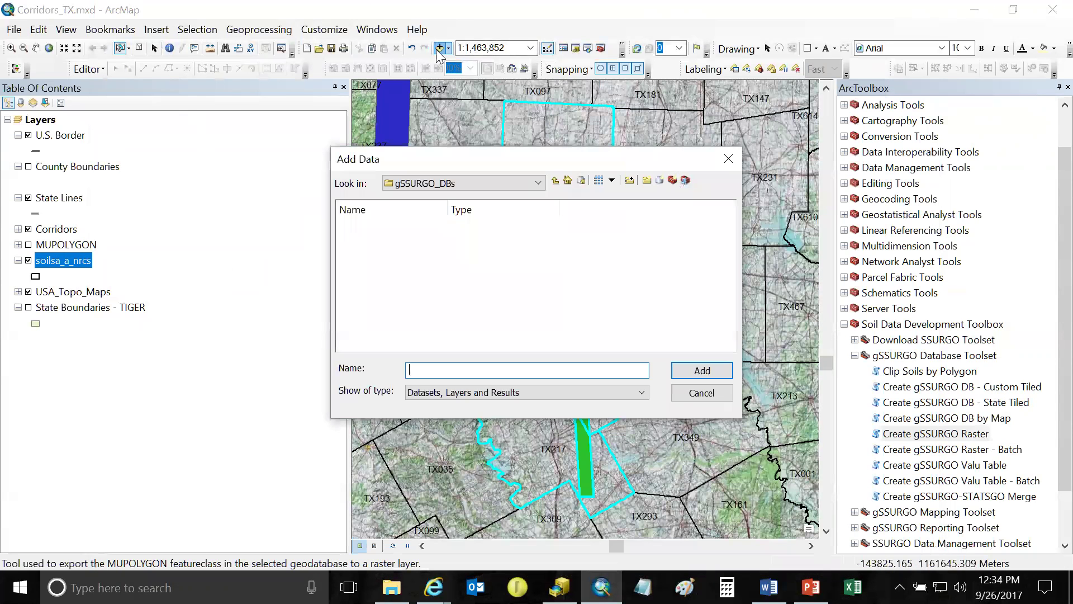
pyautogui.click(539, 183)
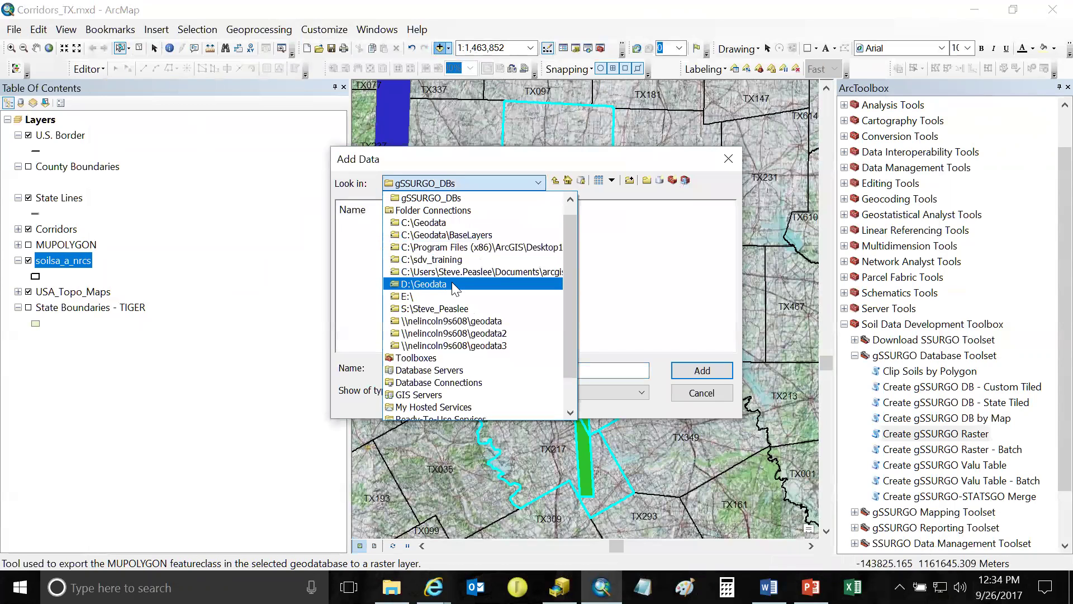
pyautogui.click(408, 295)
pyautogui.scroll(-2, 413, 313)
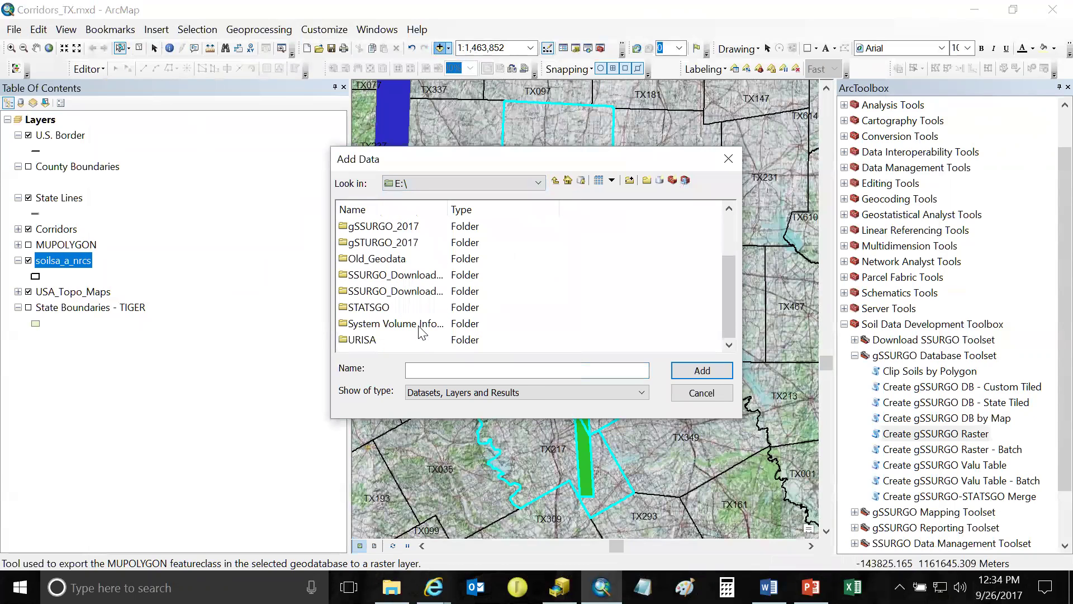
pyautogui.doubleClick(373, 340)
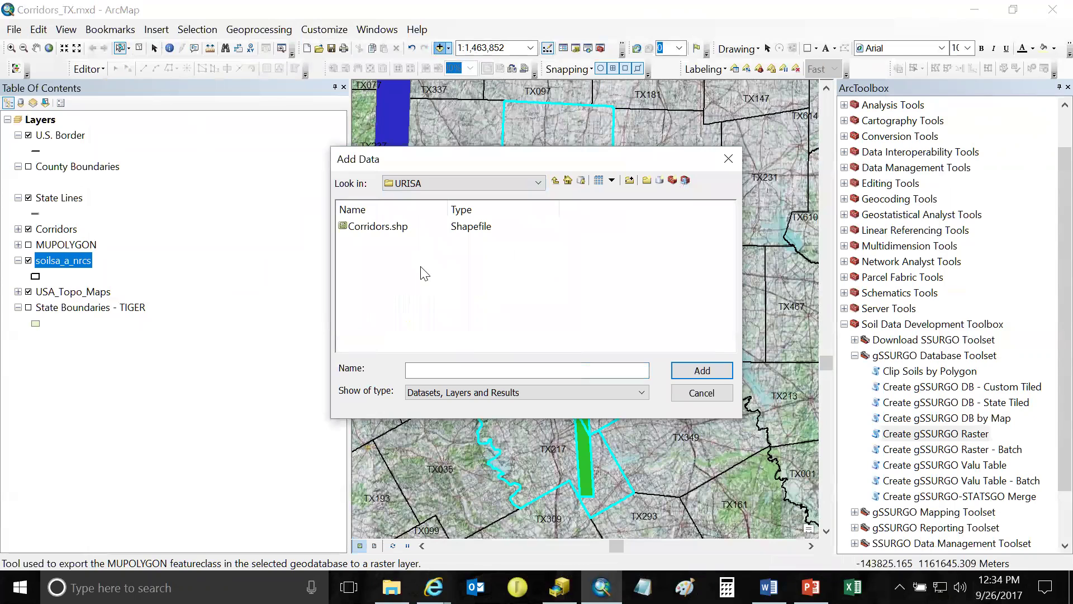
pyautogui.click(556, 180)
pyautogui.scroll(-1, 487, 313)
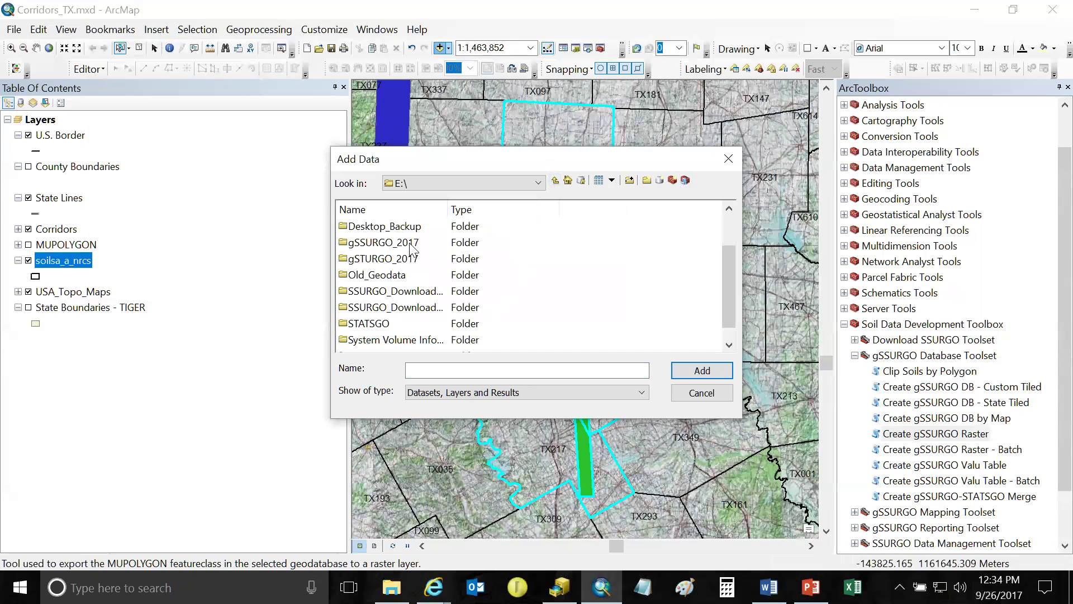
pyautogui.click(536, 183)
pyautogui.scroll(1, 475, 209)
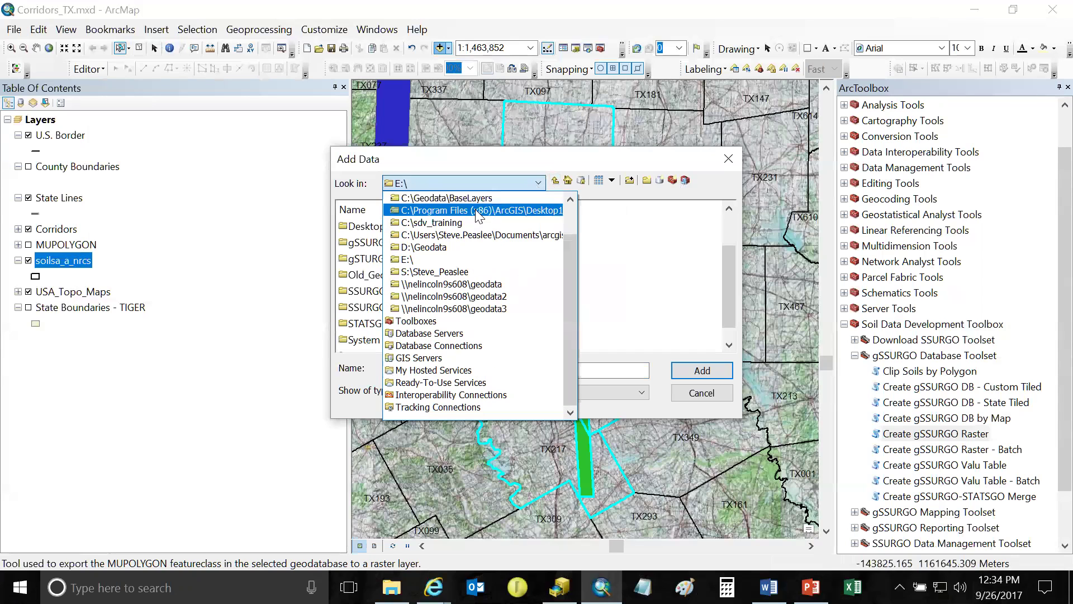
pyautogui.click(428, 247)
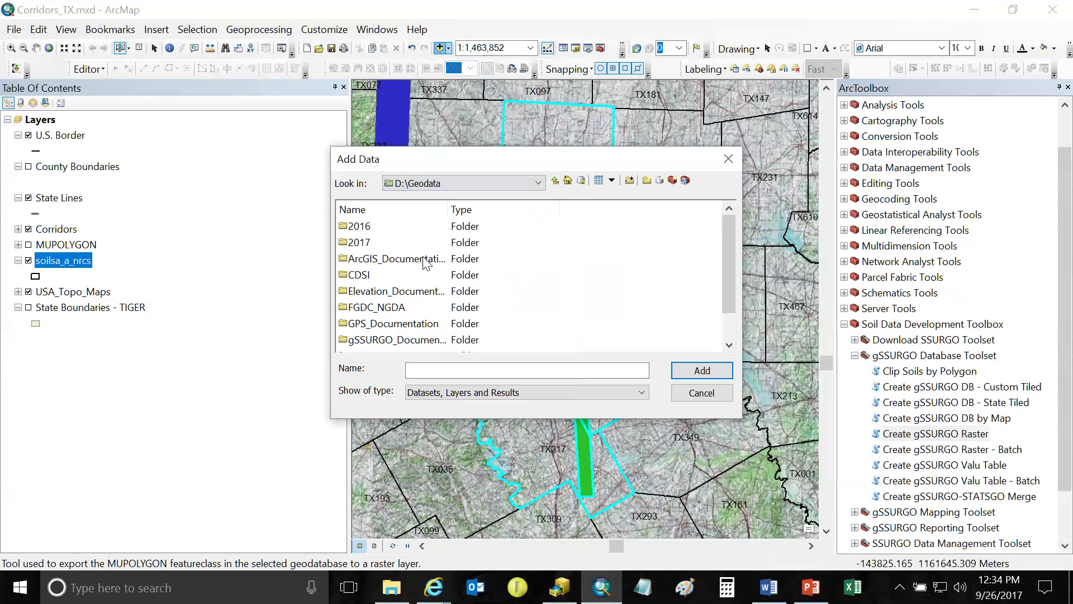
pyautogui.doubleClick(360, 242)
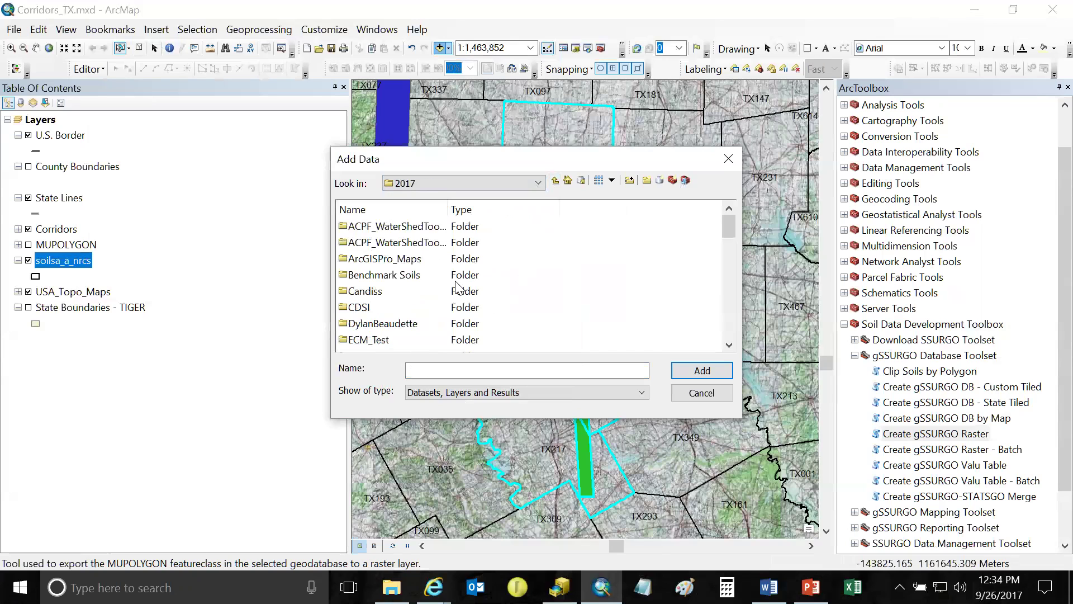
pyautogui.scroll(-3, 393, 323)
pyautogui.scroll(-7, 393, 322)
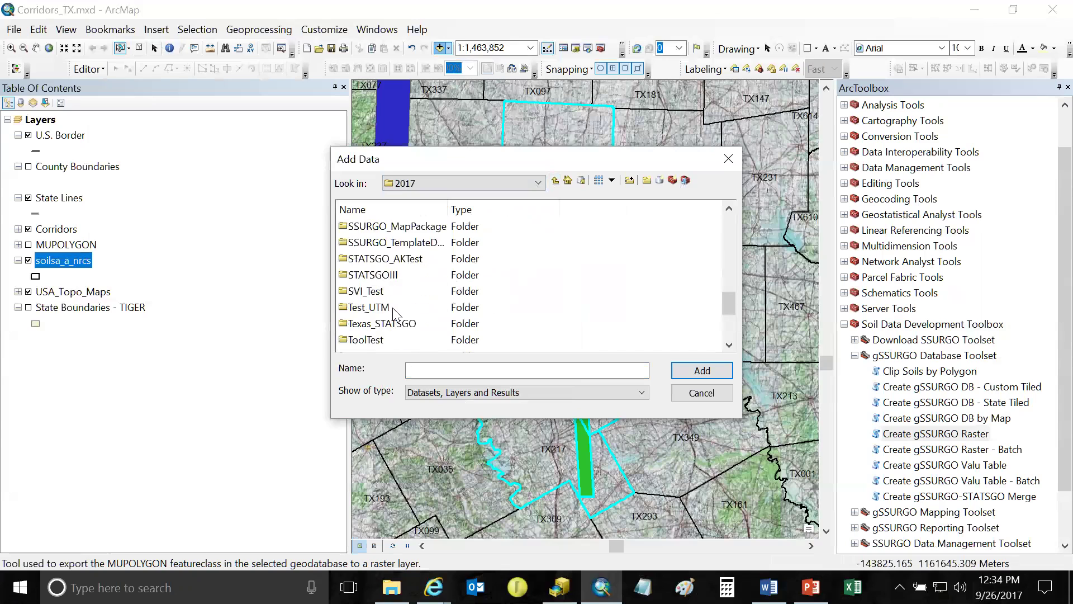
pyautogui.doubleClick(361, 274)
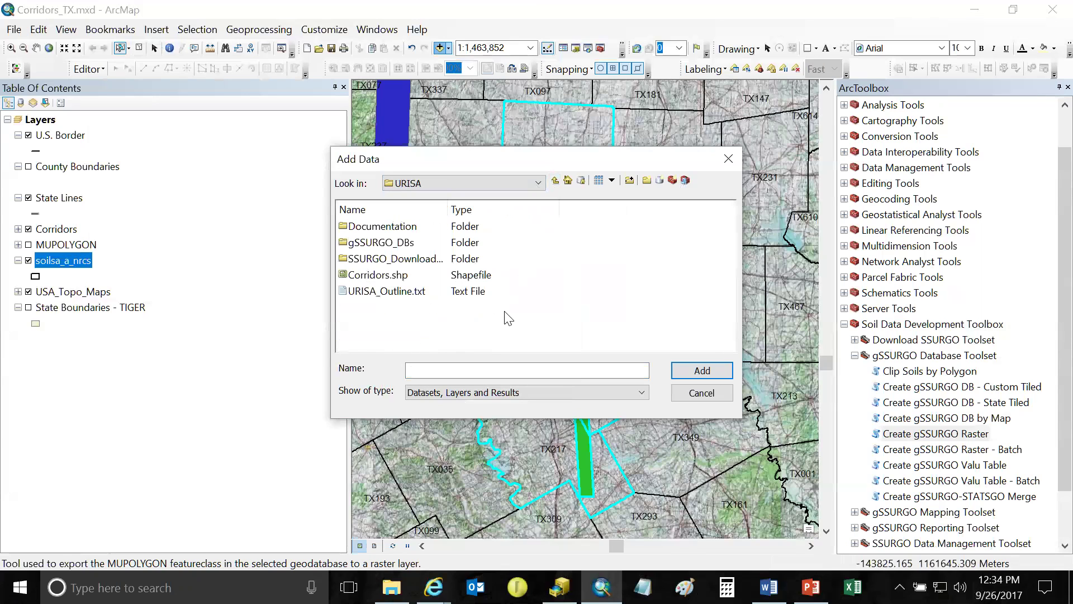
pyautogui.doubleClick(398, 243)
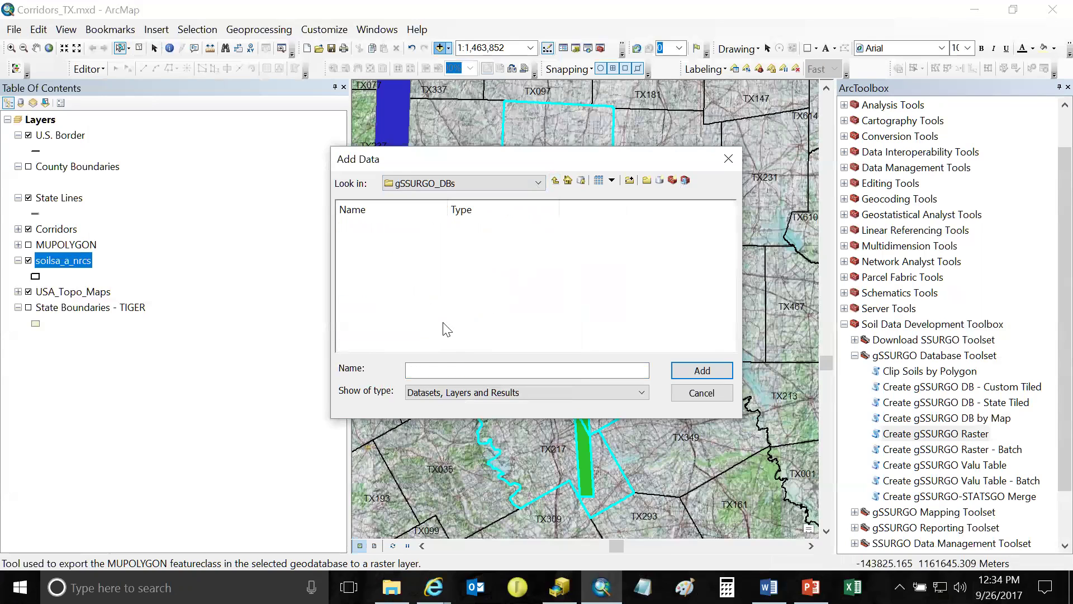
pyautogui.click(695, 398)
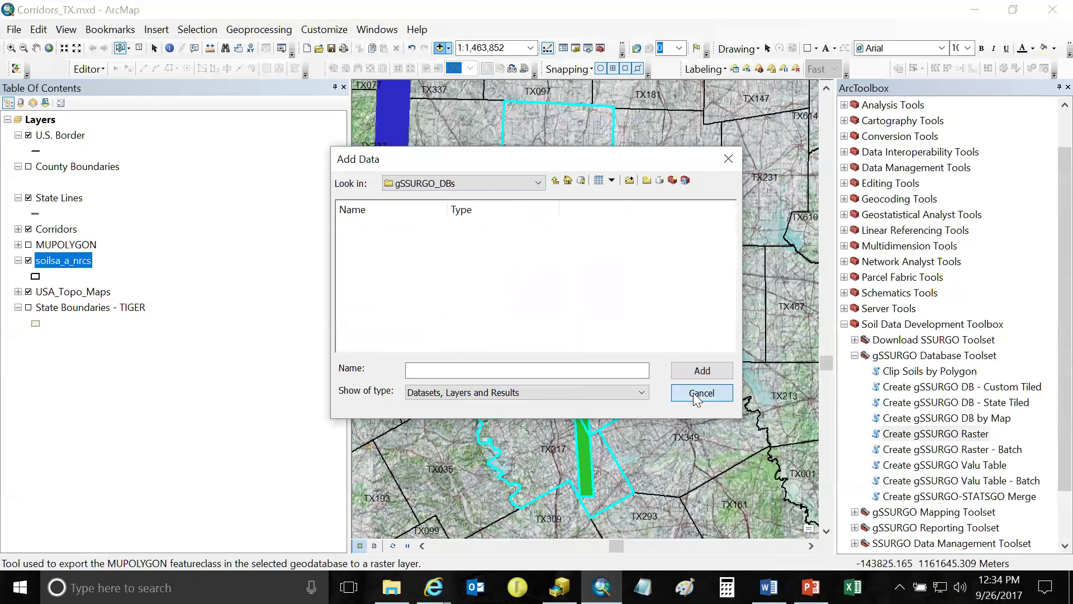
pyautogui.click(695, 397)
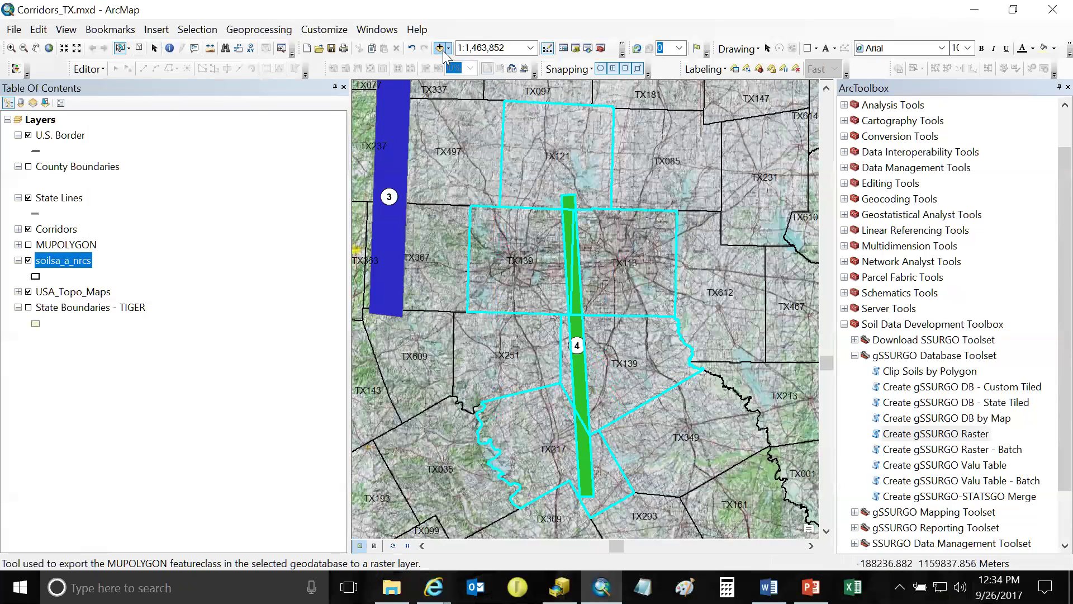
pyautogui.click(441, 49)
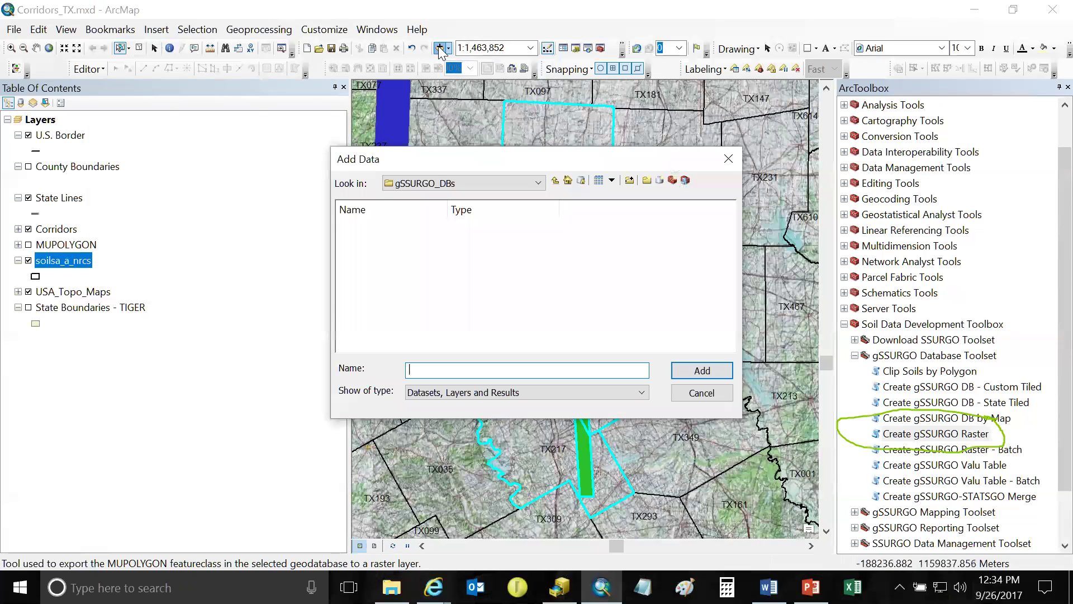
pyautogui.click(539, 183)
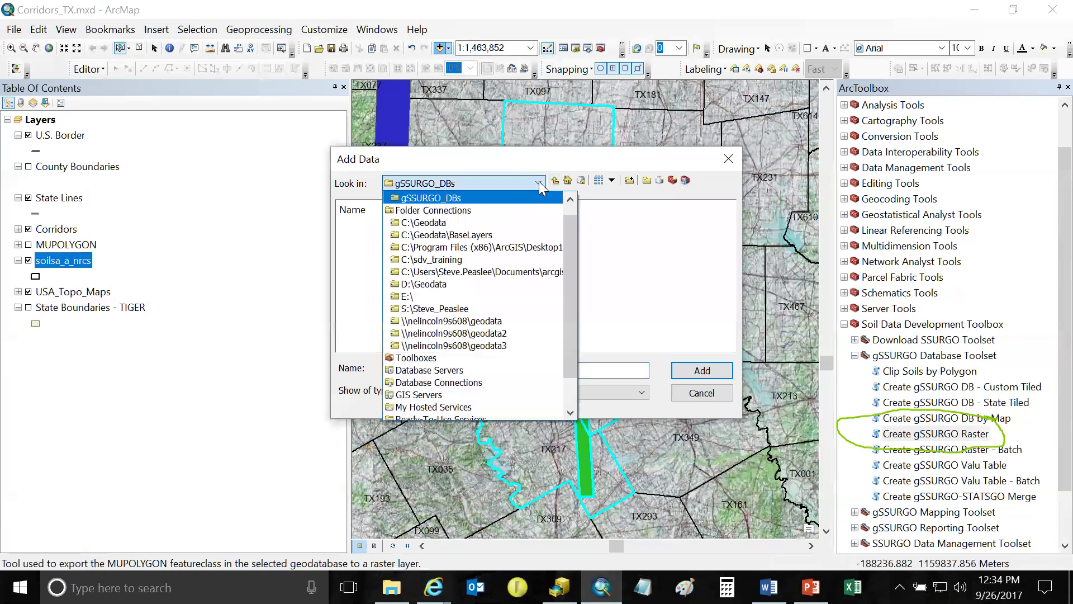
pyautogui.click(427, 285)
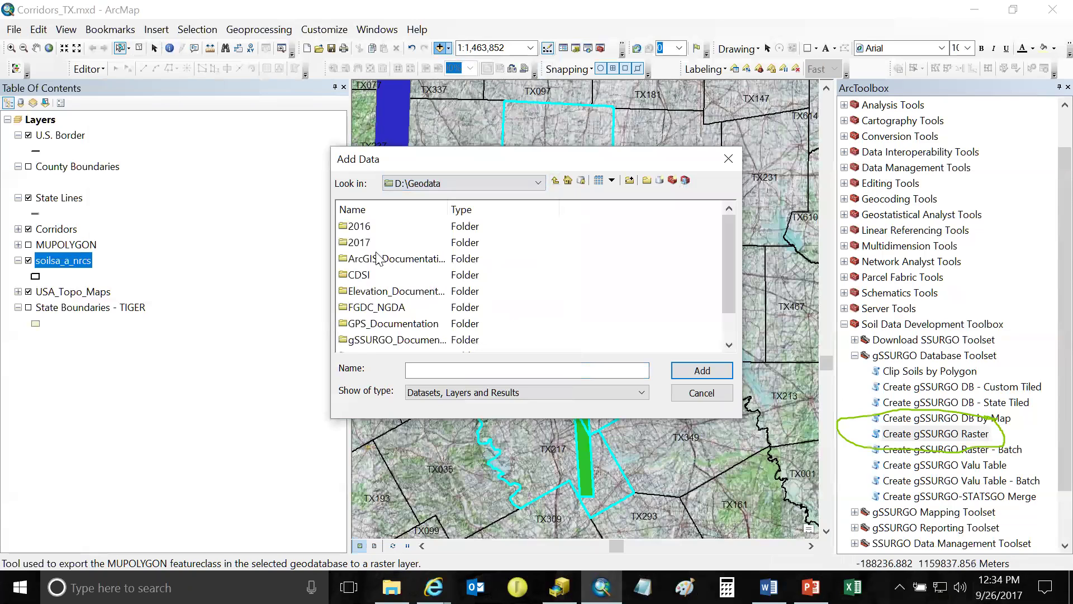
pyautogui.doubleClick(357, 243)
pyautogui.scroll(-13, 480, 279)
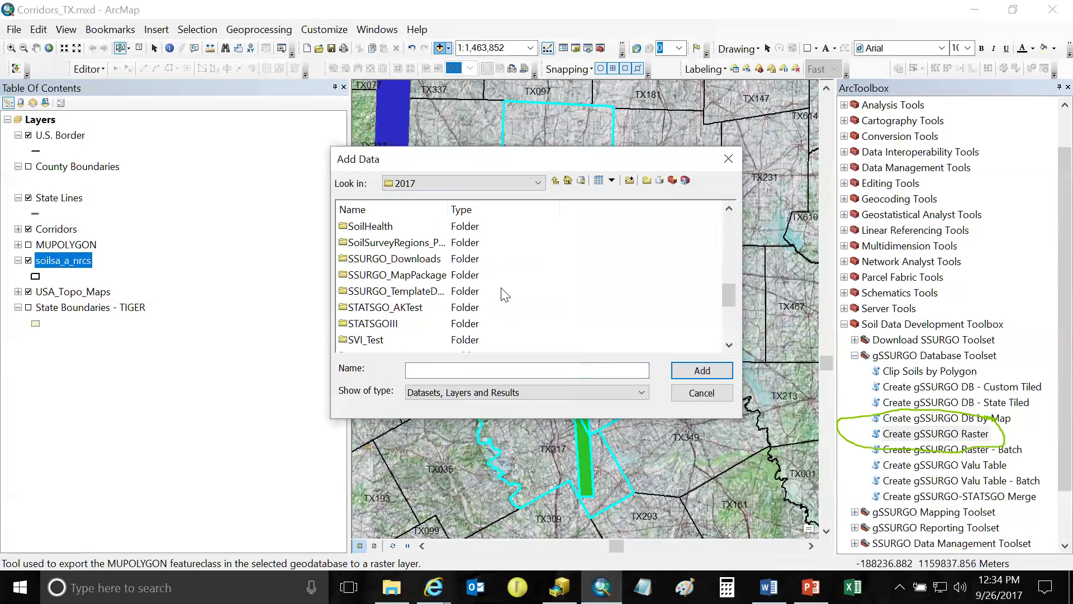
pyautogui.scroll(-1, 481, 313)
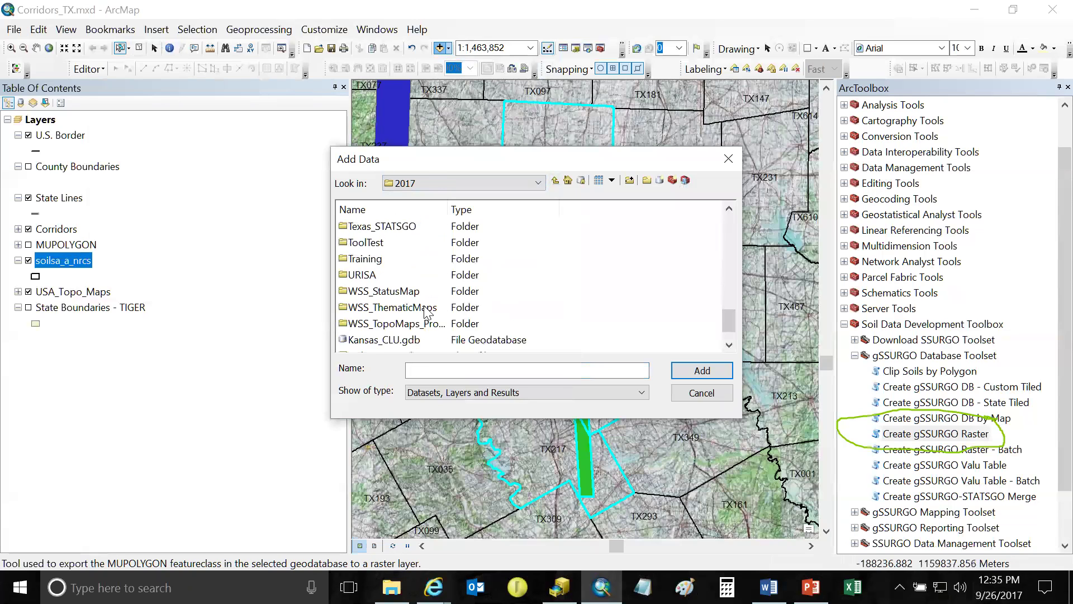
pyautogui.click(701, 394)
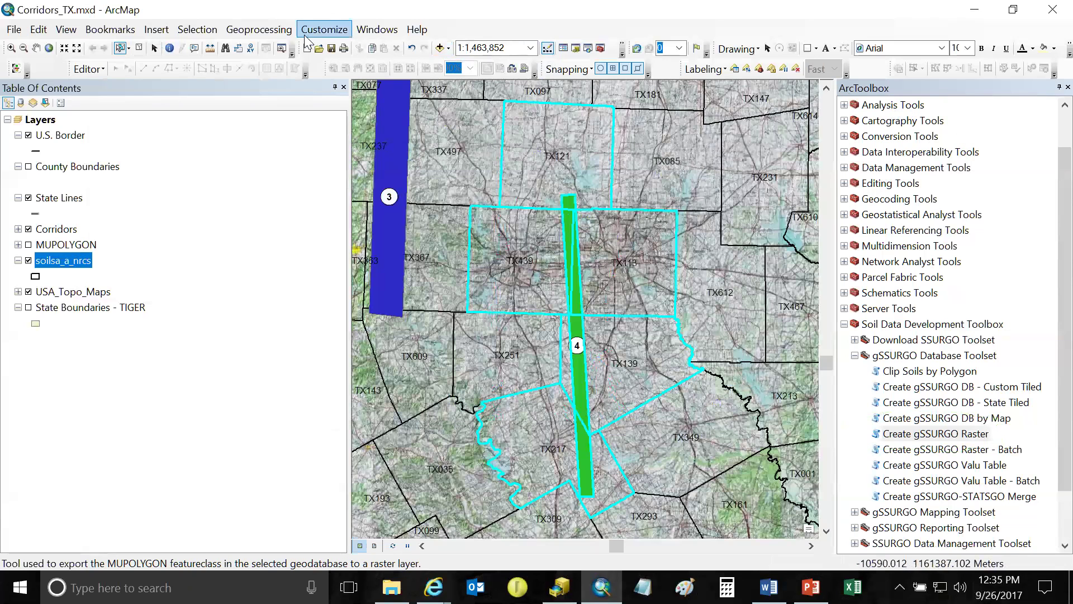
# Show the Create gSSURGO DB by Map run's messages in the Results window, scrolled right to read them.
pyautogui.click(278, 33)
pyautogui.click(272, 205)
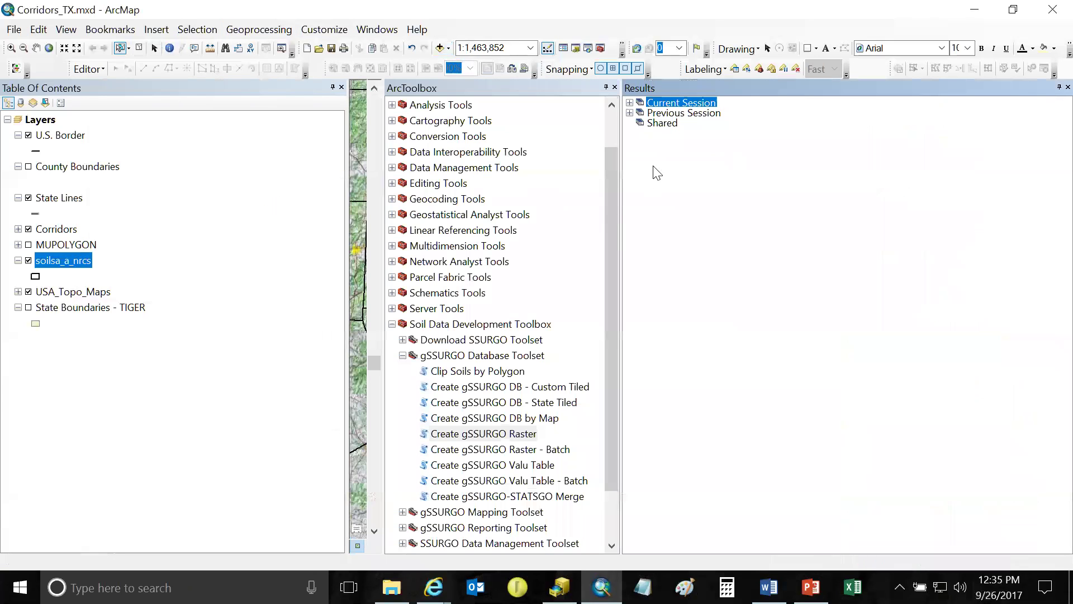
pyautogui.click(629, 103)
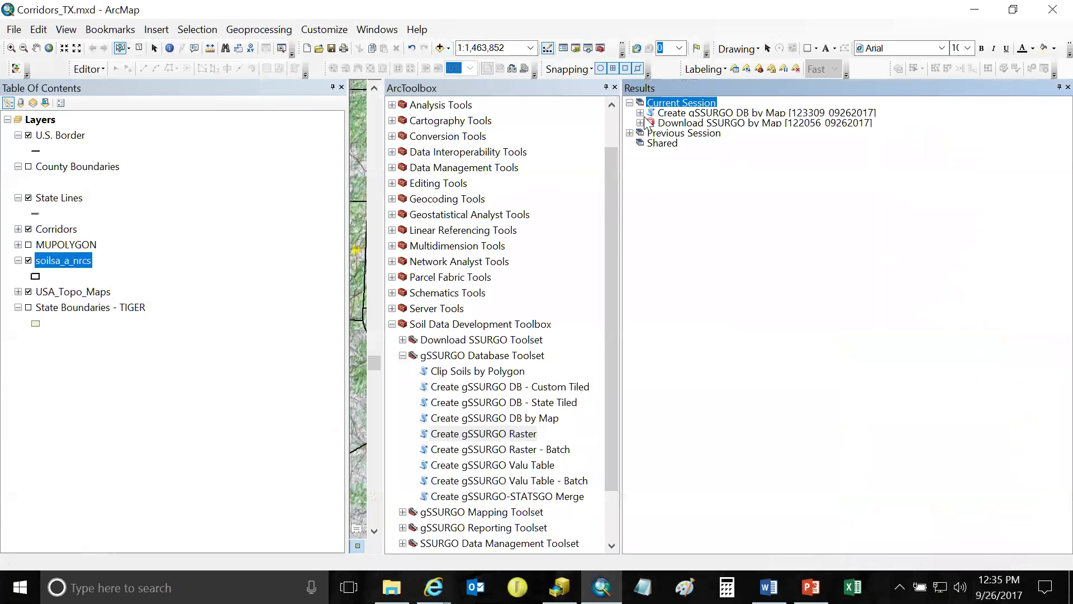
pyautogui.click(641, 113)
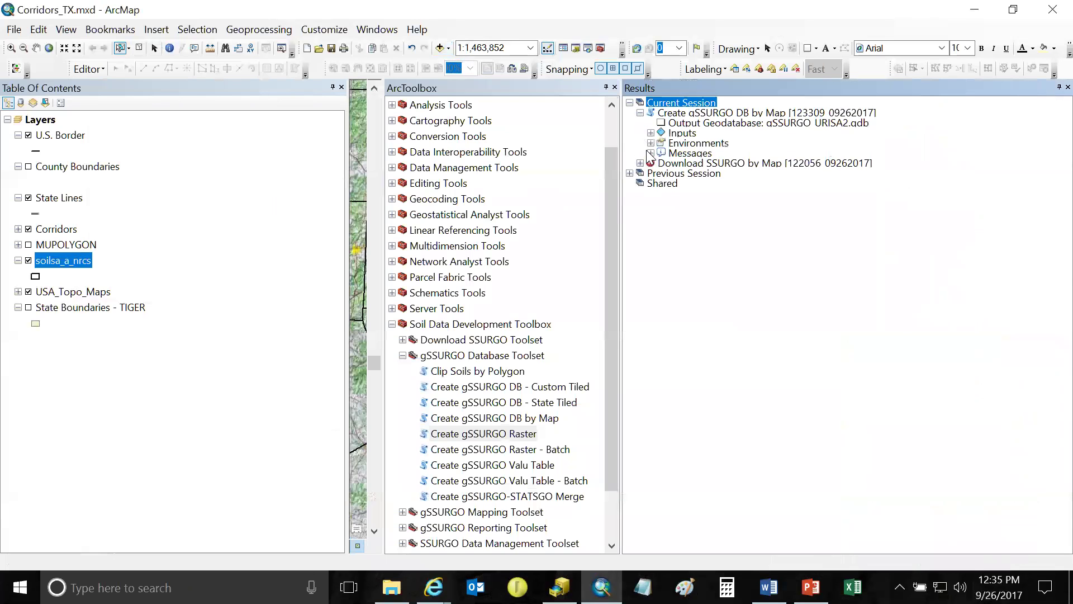
pyautogui.click(651, 152)
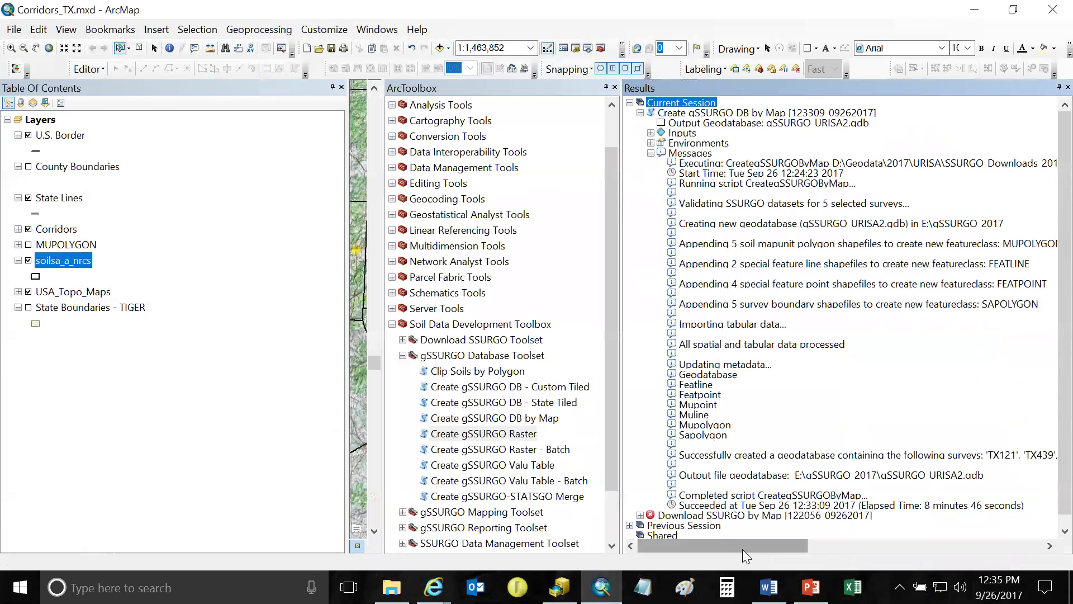
pyautogui.moveTo(714, 548); pyautogui.dragTo(943, 570)
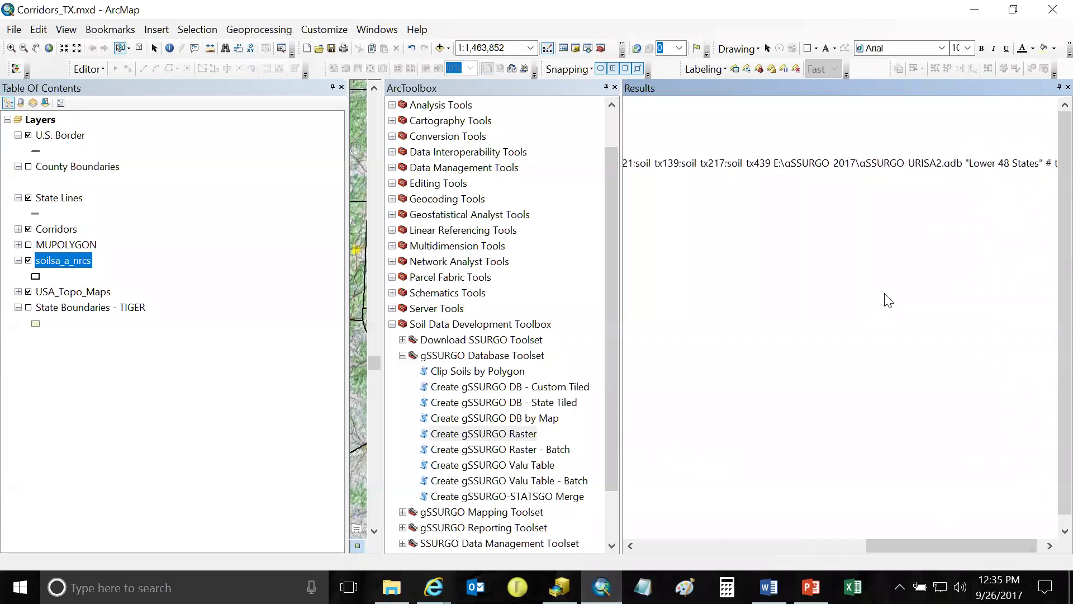
# Add MUPOLYGON from E:\gSSURGO_2017\gSSURGO_URISA2.gdb, close Results, and switch the layer on.
pyautogui.click(438, 50)
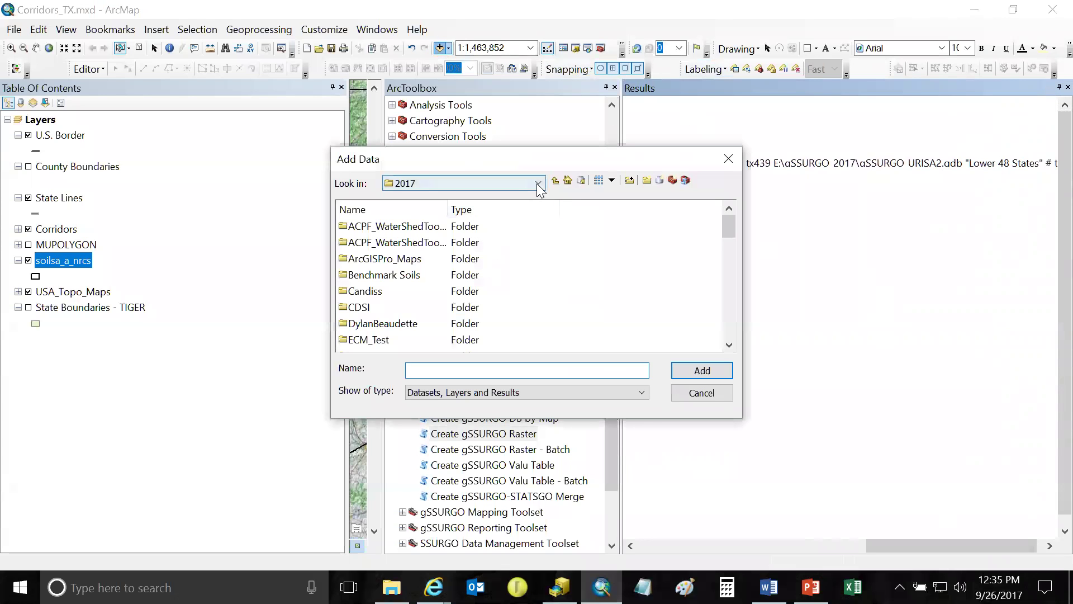
pyautogui.click(538, 188)
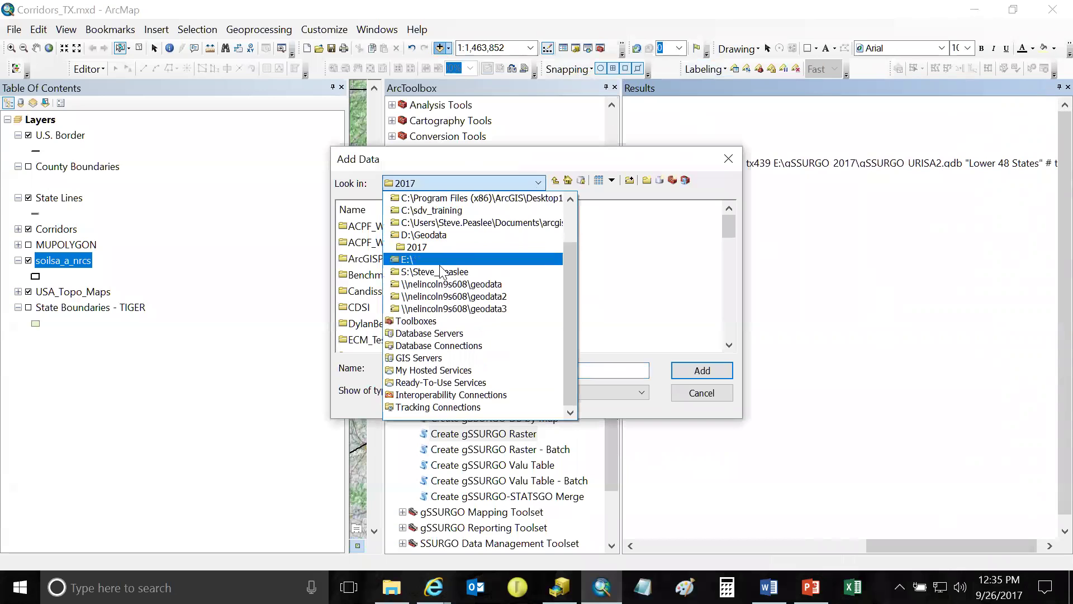
pyautogui.click(412, 259)
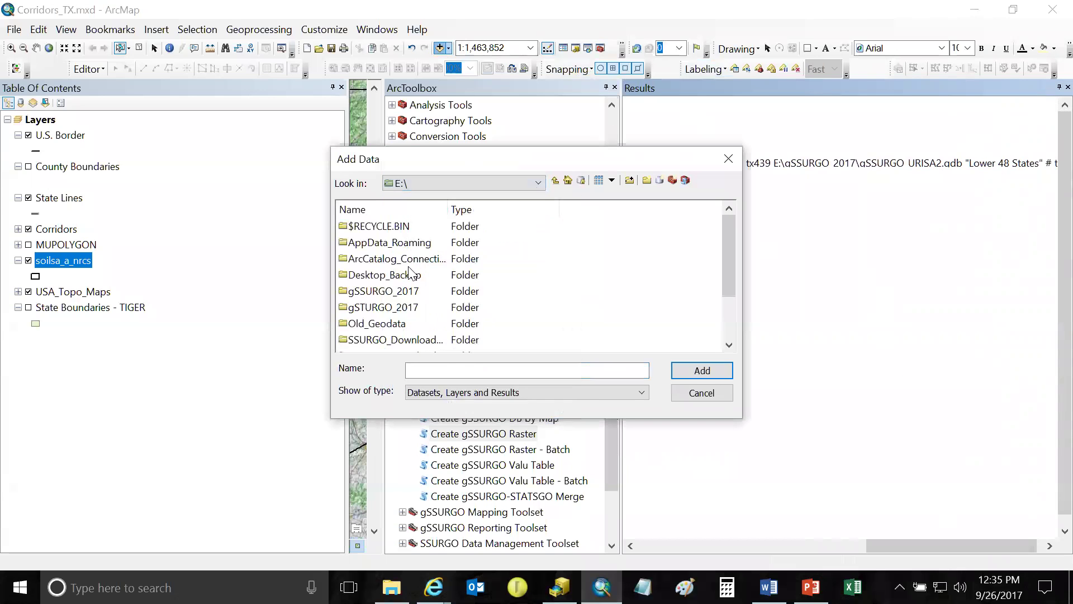
pyautogui.doubleClick(402, 291)
pyautogui.click(420, 275)
pyautogui.doubleClick(421, 274)
pyautogui.scroll(-15, 616, 275)
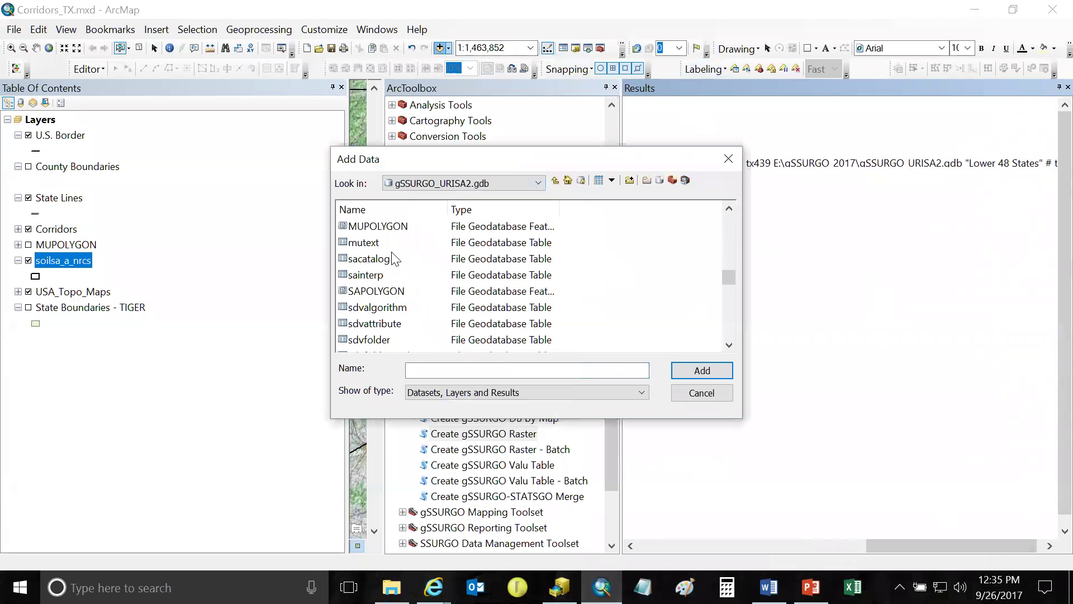
pyautogui.click(370, 226)
pyautogui.click(699, 371)
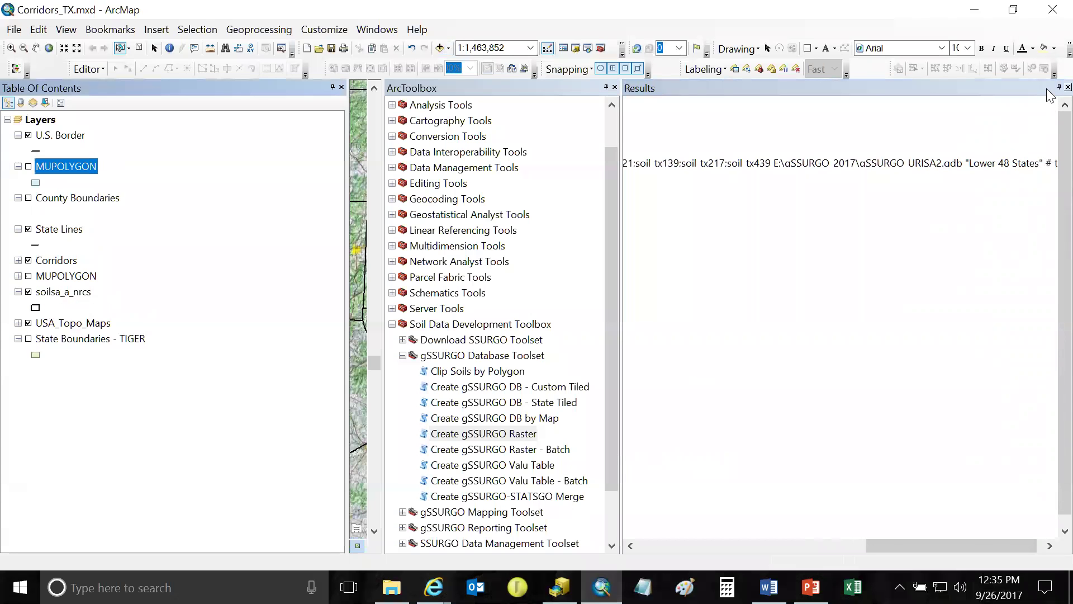
pyautogui.click(1069, 87)
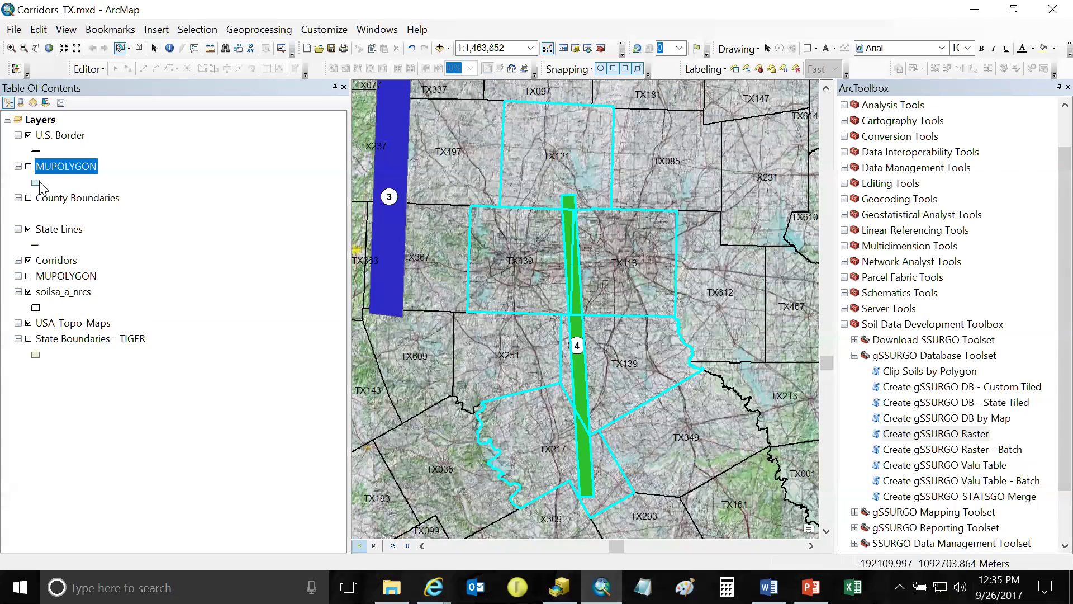
pyautogui.click(29, 167)
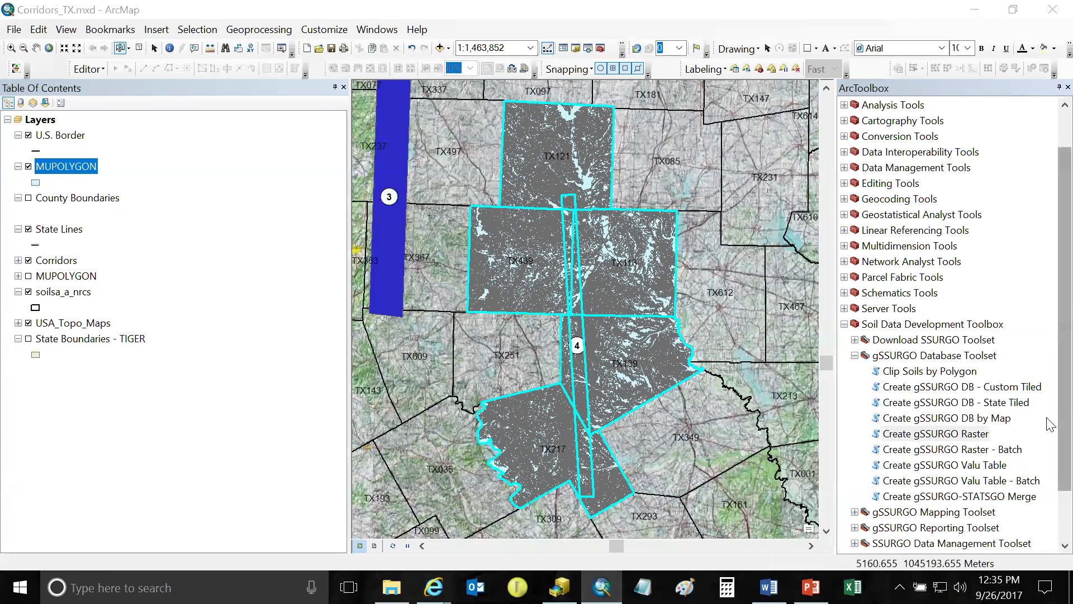
# Set Create gSSURGO Raster's Input Geodatabase to E:\gSSURGO_2017\gSSURGO_URISA2.gdb.
pyautogui.doubleClick(963, 438)
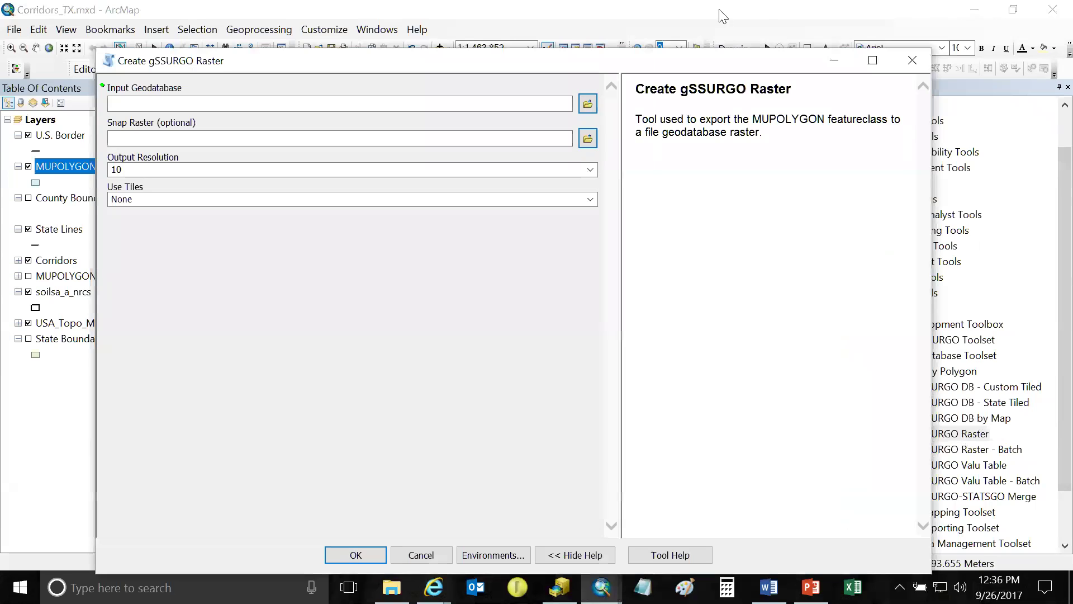
pyautogui.click(588, 103)
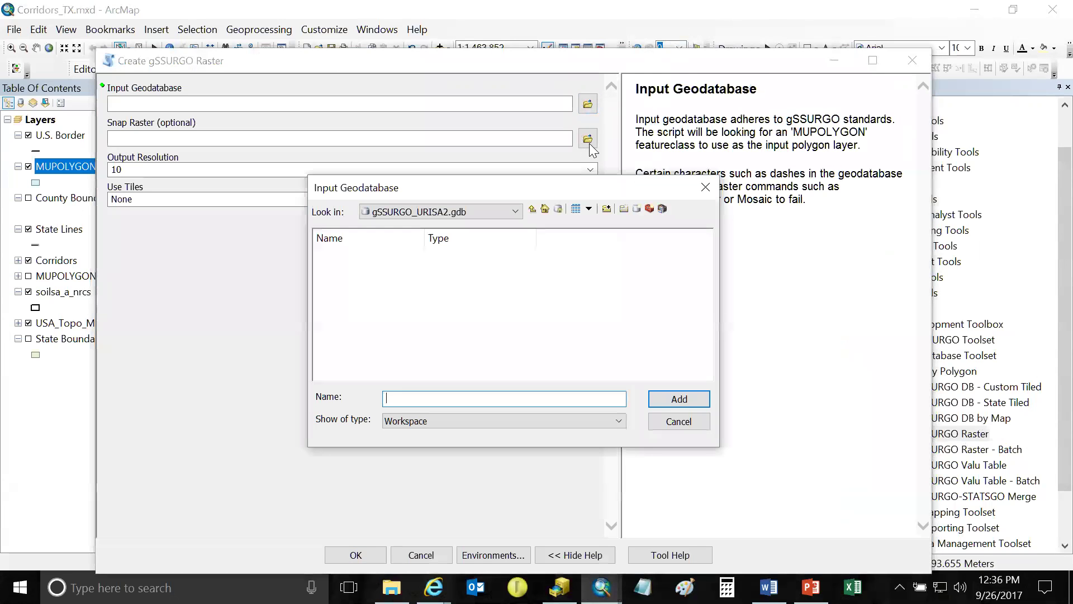
pyautogui.click(532, 209)
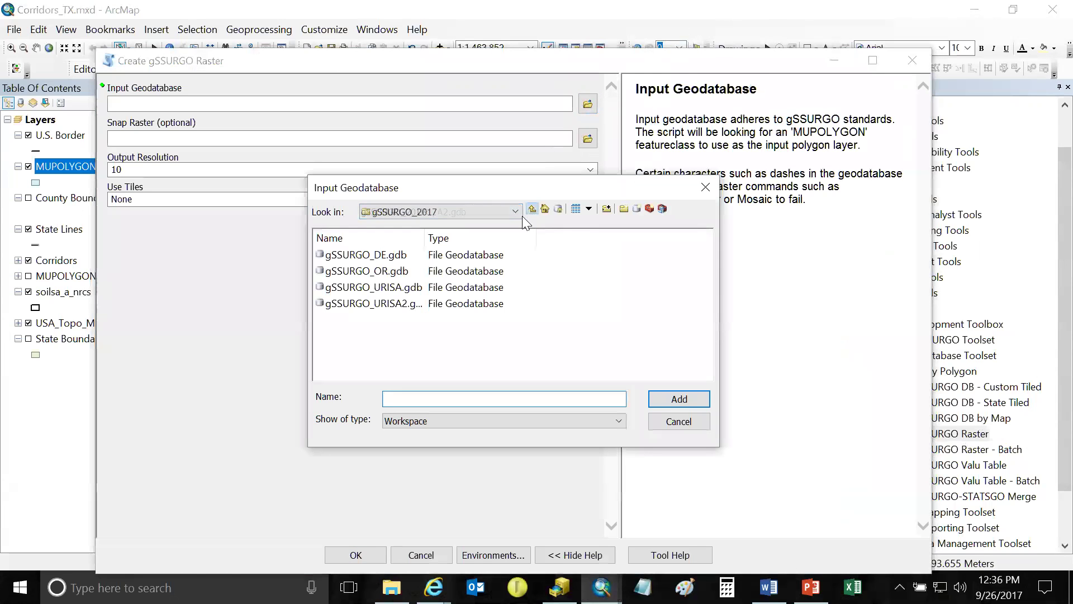
pyautogui.click(402, 305)
pyautogui.click(673, 398)
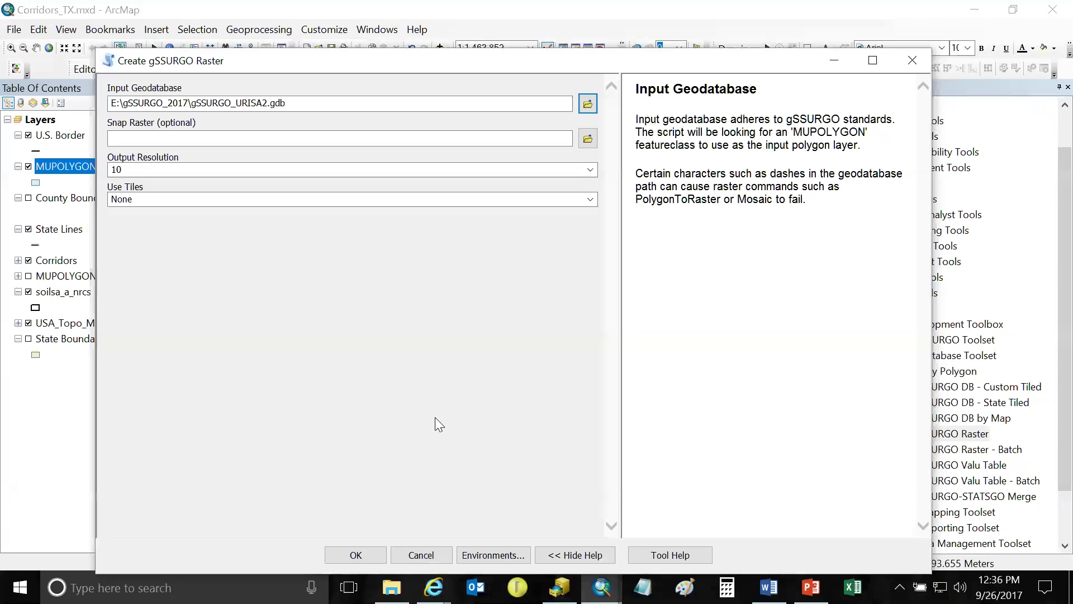
# Run Create gSSURGO Raster to build the 10 m MapunitRaster_10m.
pyautogui.click(364, 560)
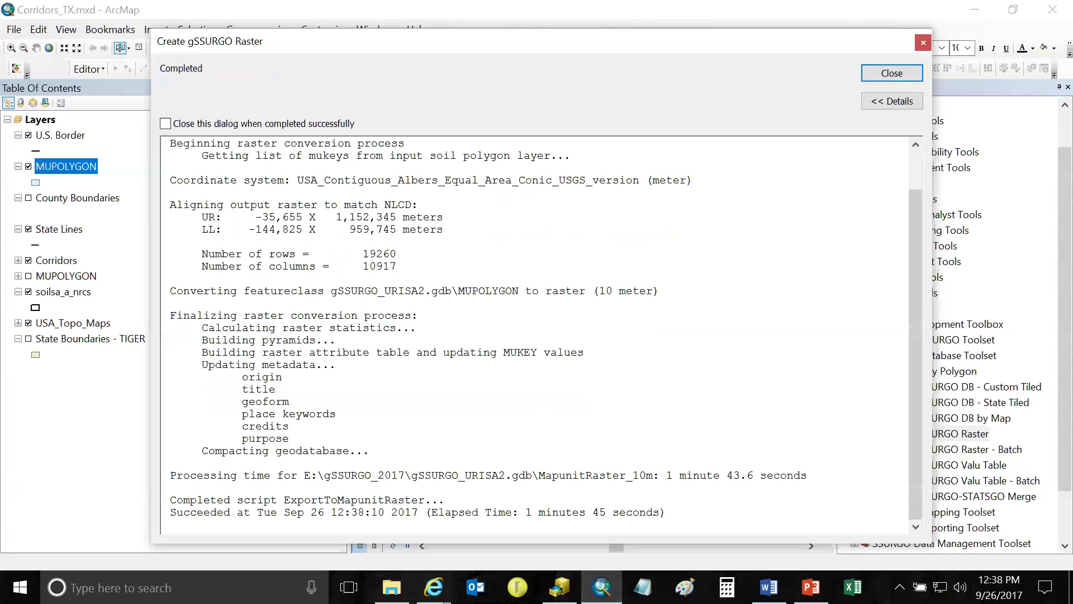
# Add MapunitRaster_10m from gSSURGO_URISA2.gdb, hide MUPOLYGON, and display the raster layer.
pyautogui.click(891, 73)
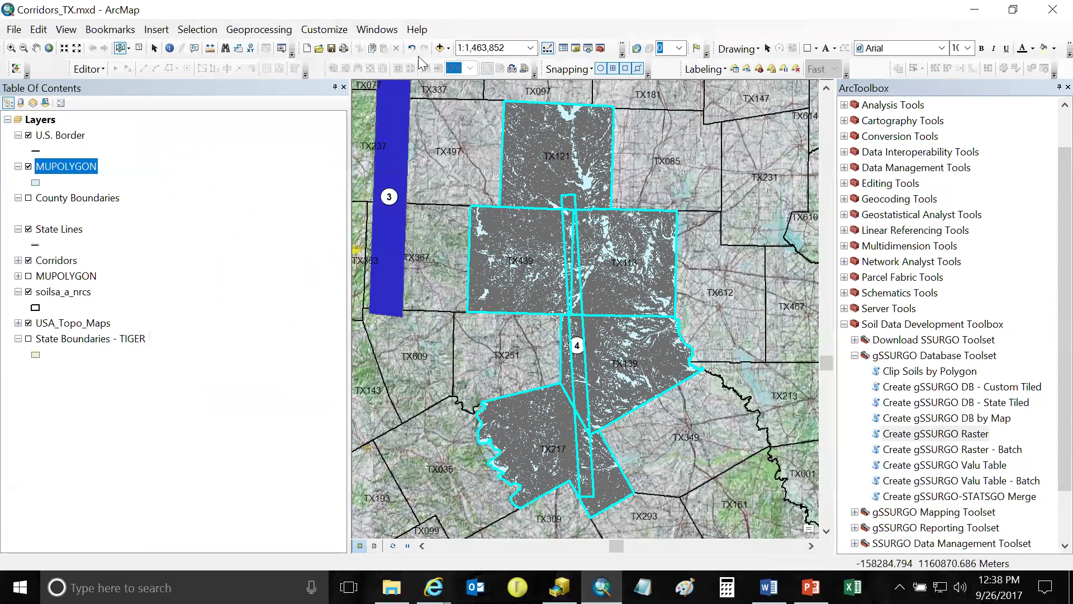
pyautogui.click(440, 49)
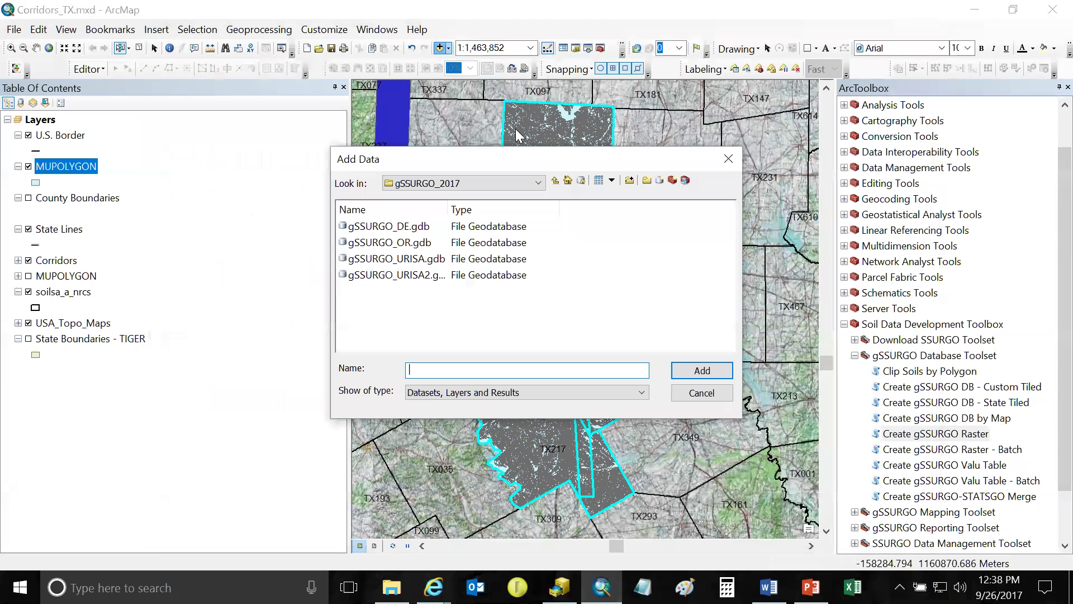
pyautogui.click(427, 280)
pyautogui.doubleClick(427, 280)
pyautogui.scroll(-10, 554, 274)
pyautogui.scroll(-5, 550, 268)
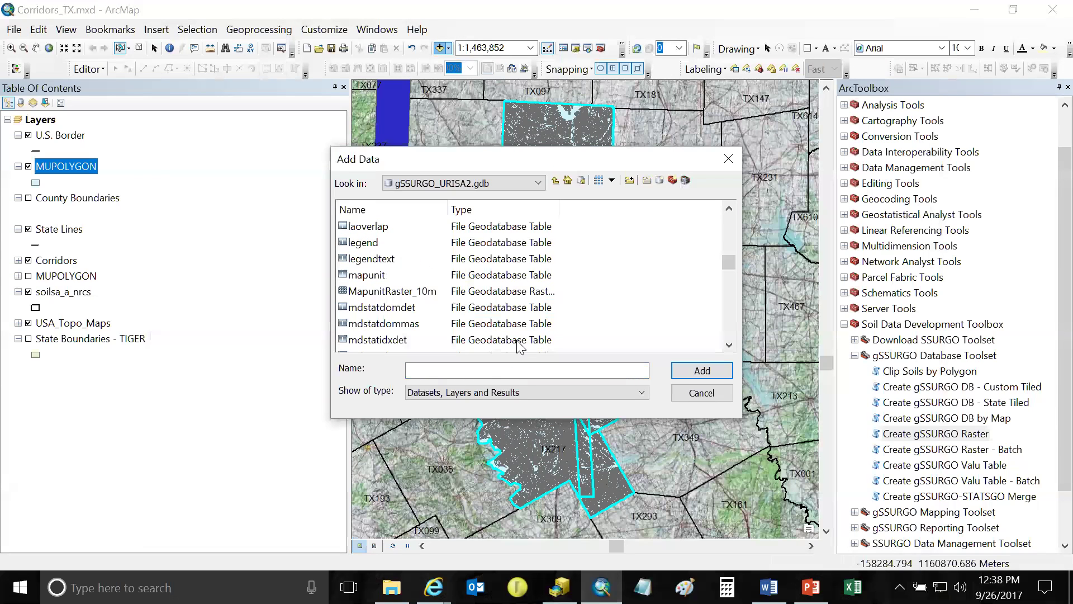
pyautogui.click(412, 293)
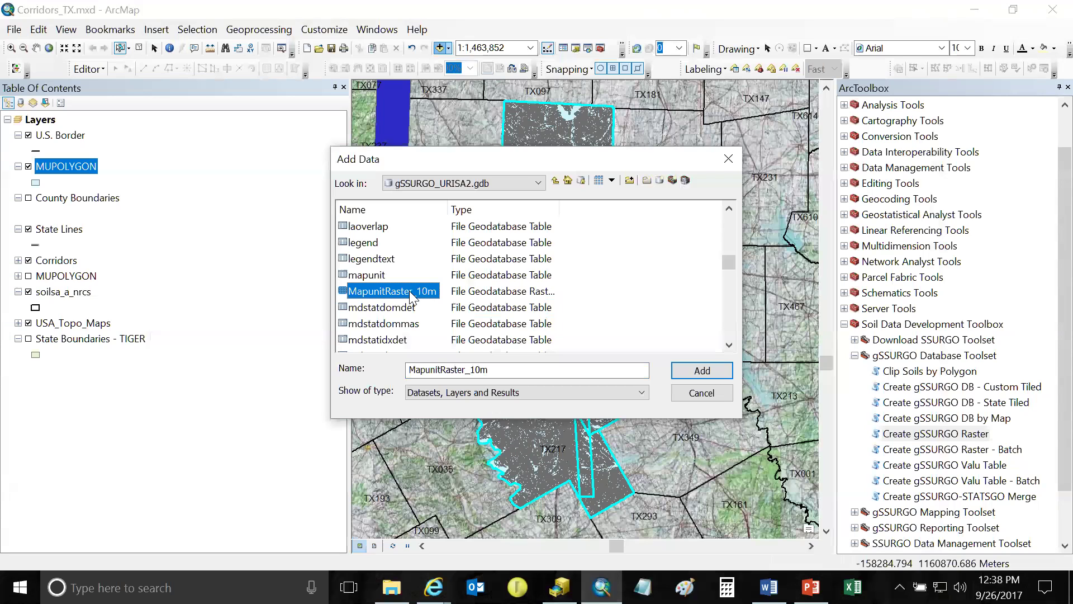
pyautogui.click(700, 371)
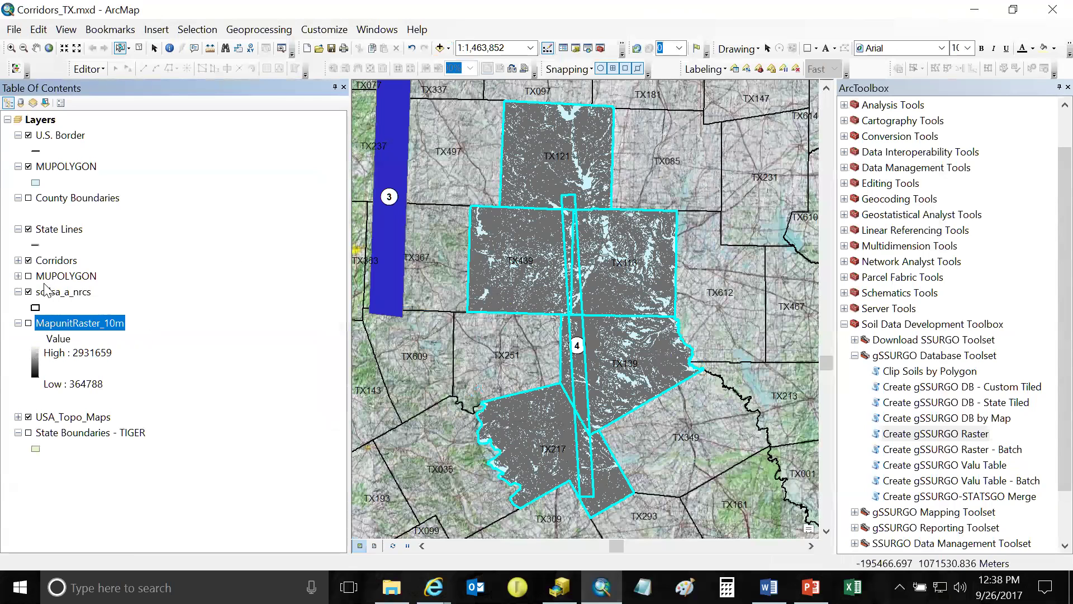
pyautogui.click(28, 167)
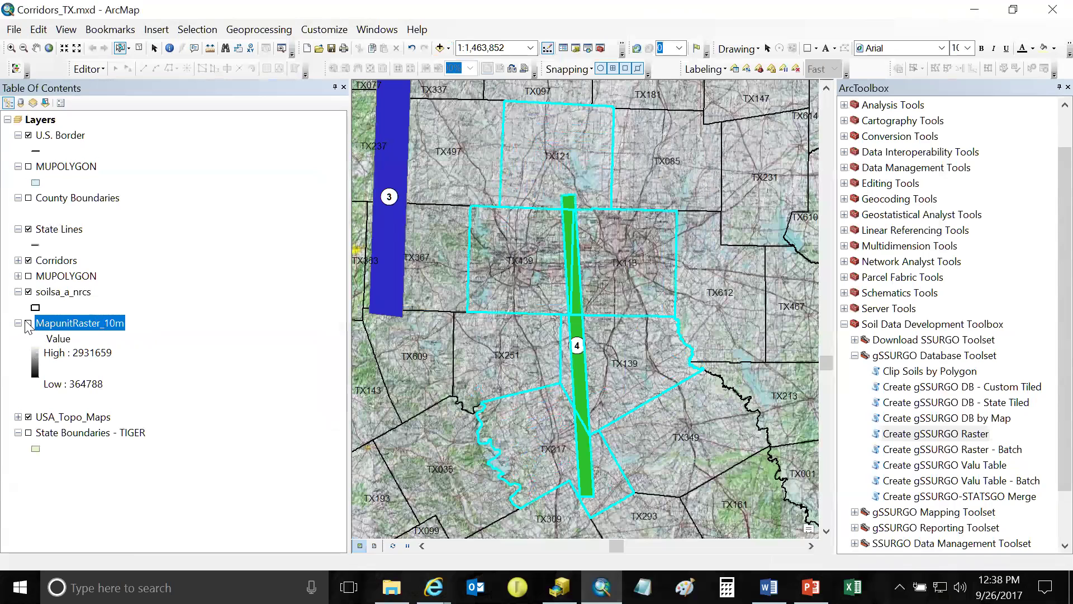
pyautogui.click(28, 323)
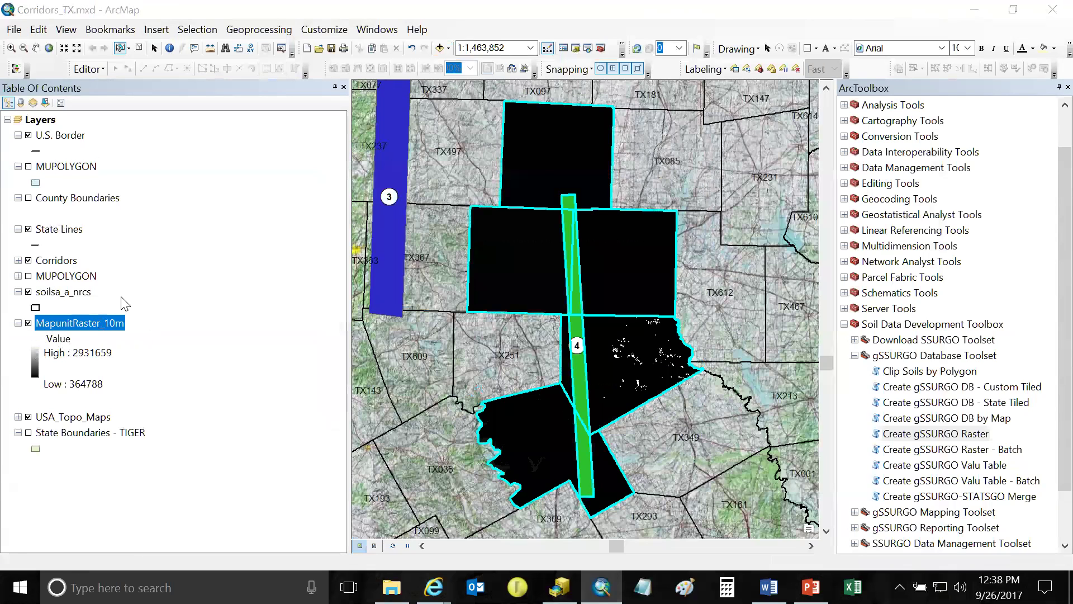
# Symbolize MapunitRaster_10m by Unique Values and collapse its legend.
pyautogui.doubleClick(86, 324)
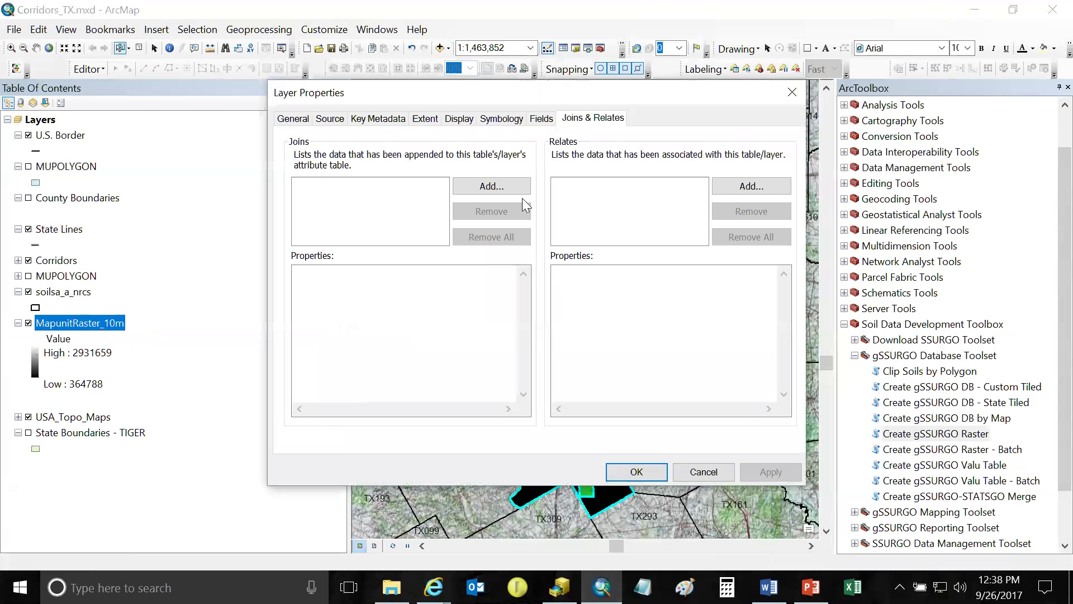
pyautogui.click(498, 119)
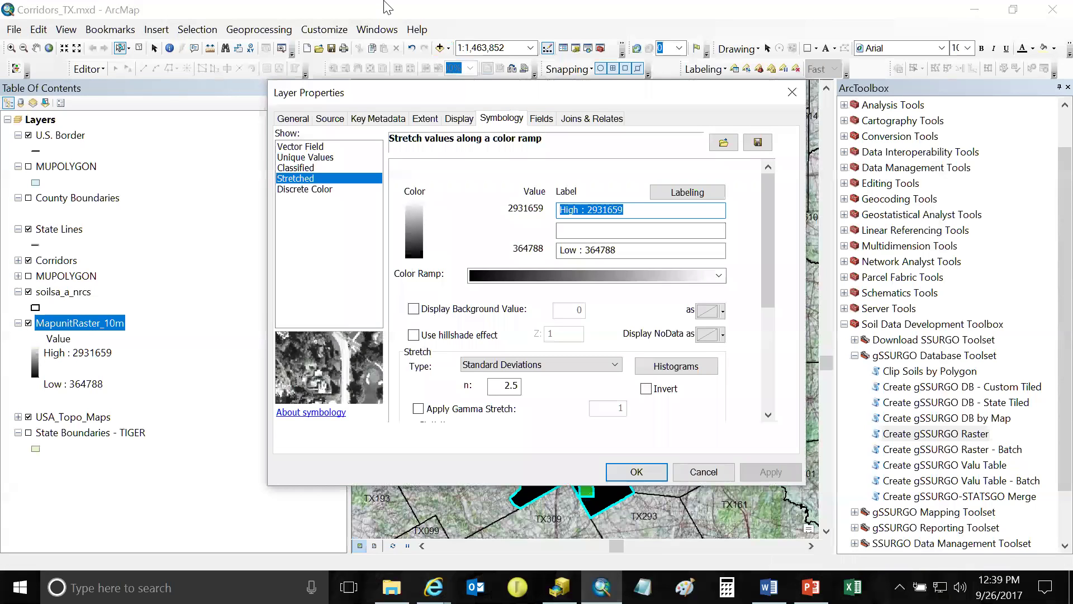
pyautogui.click(305, 157)
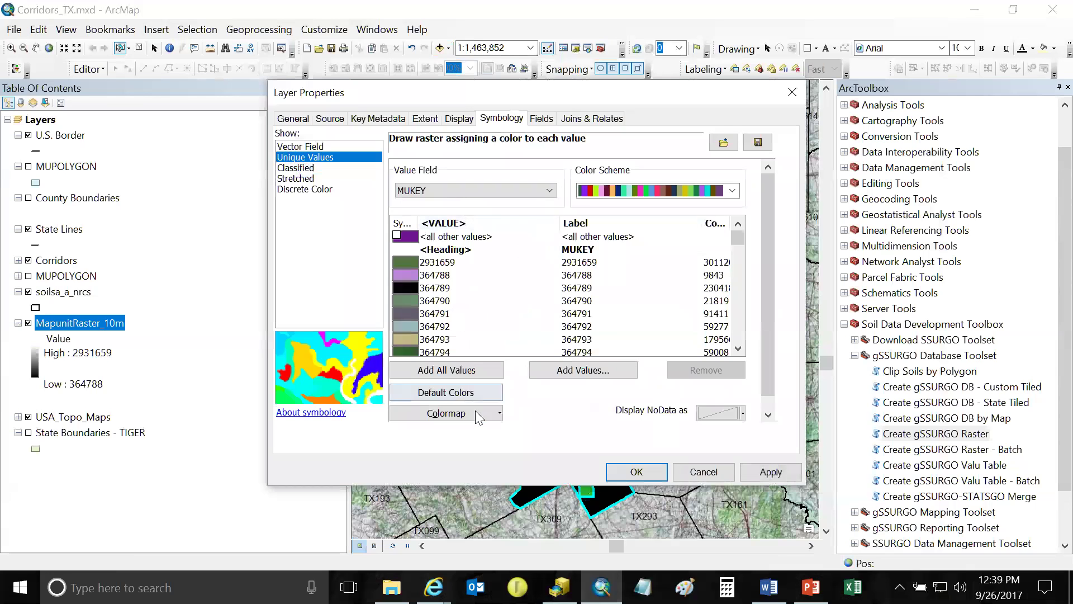
pyautogui.click(628, 465)
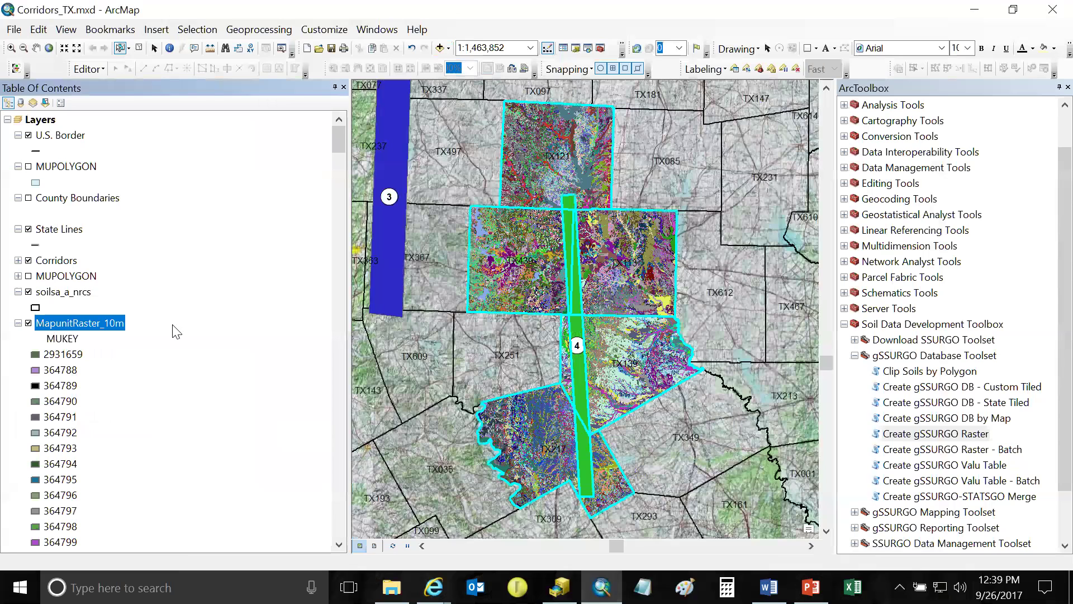
pyautogui.click(18, 323)
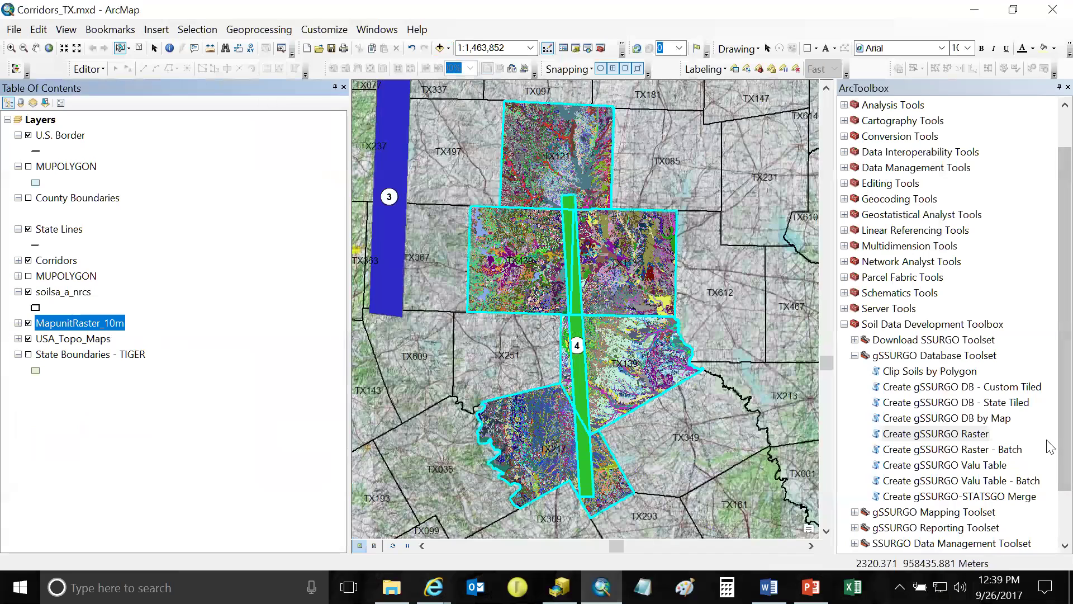
# Open Create Soil Map from the gSSURGO Mapping Toolset and choose MUPOLYGON as the Map Unit Layer.
pyautogui.click(855, 355)
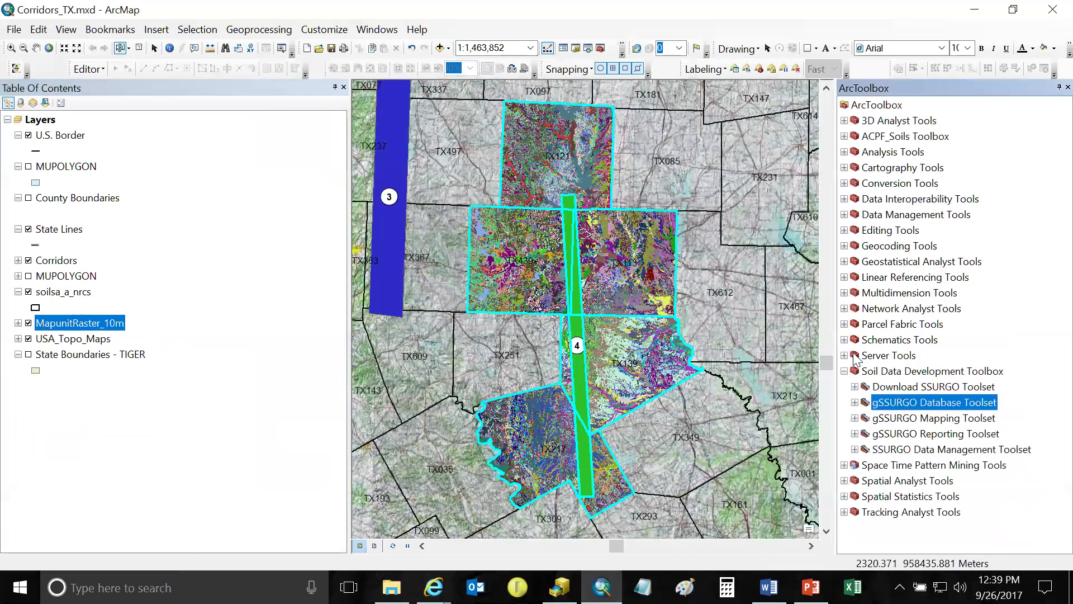
pyautogui.click(854, 418)
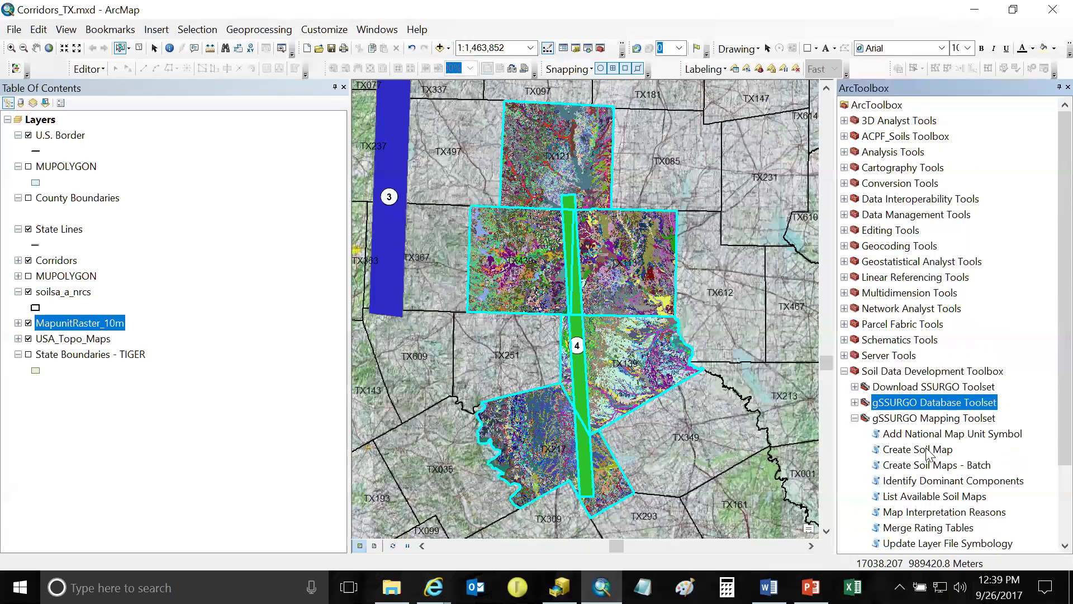
pyautogui.doubleClick(931, 451)
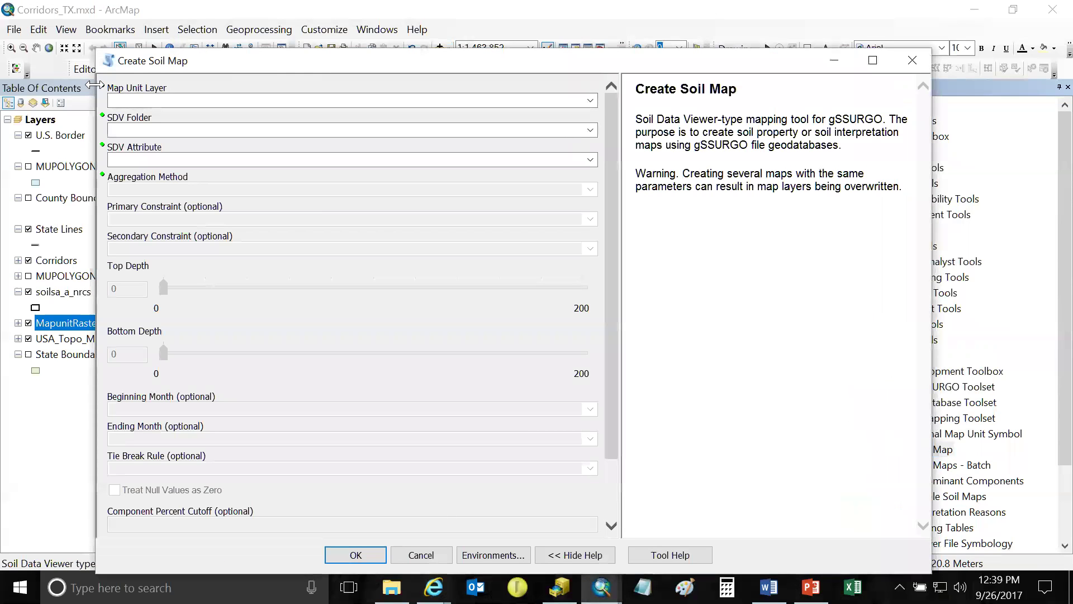
pyautogui.moveTo(95, 84); pyautogui.dragTo(251, 85)
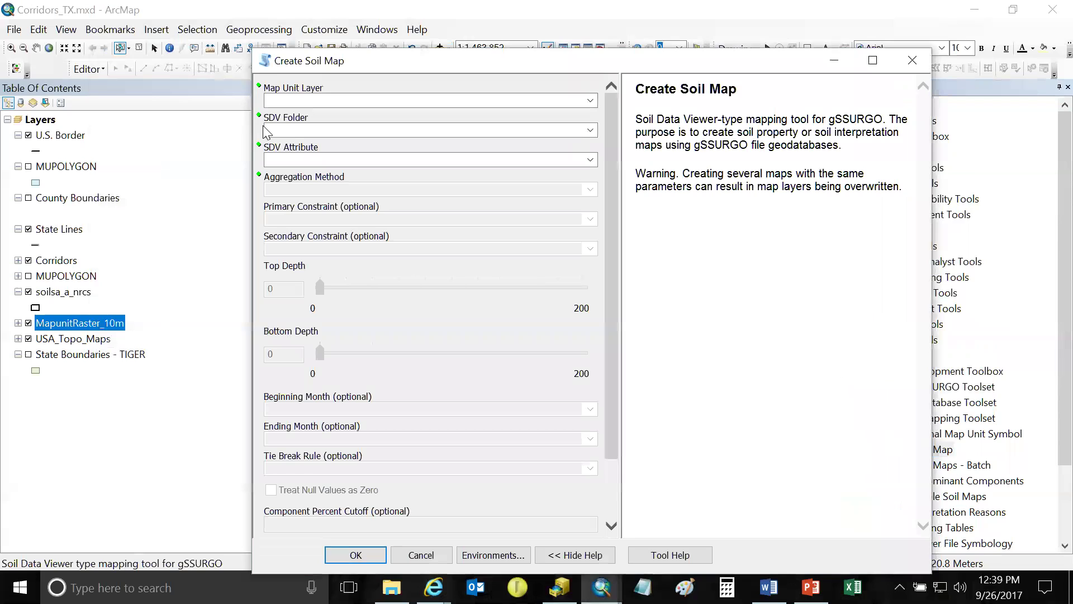
pyautogui.click(591, 102)
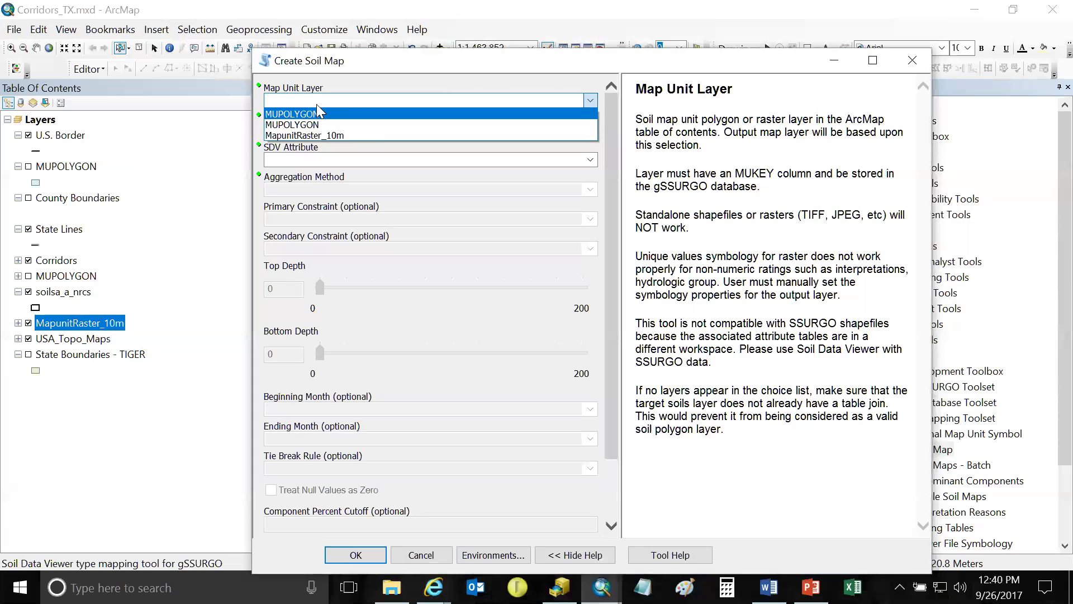
pyautogui.click(284, 115)
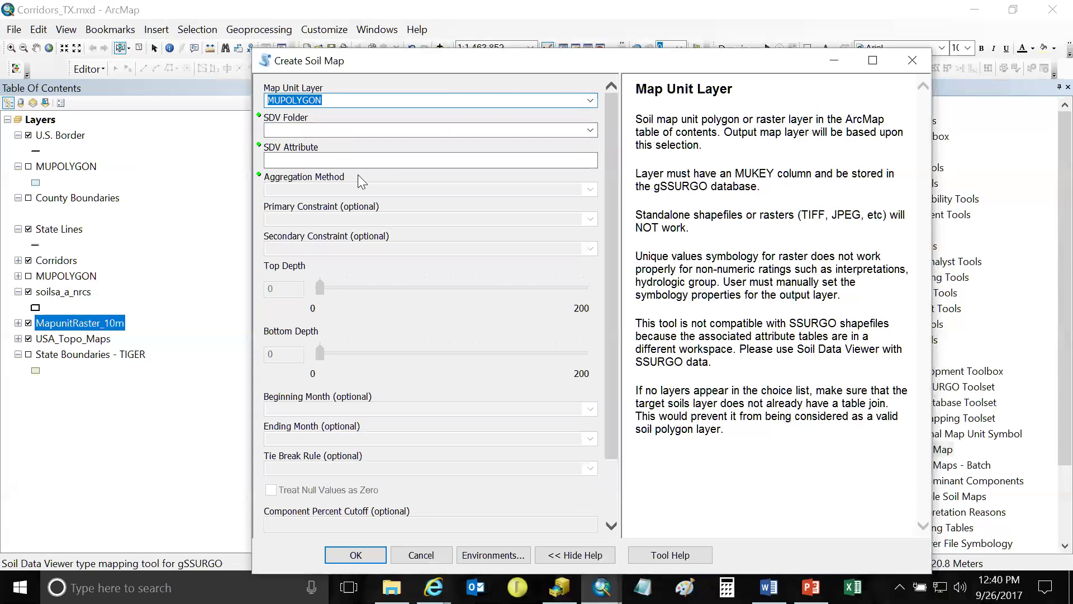
pyautogui.click(589, 130)
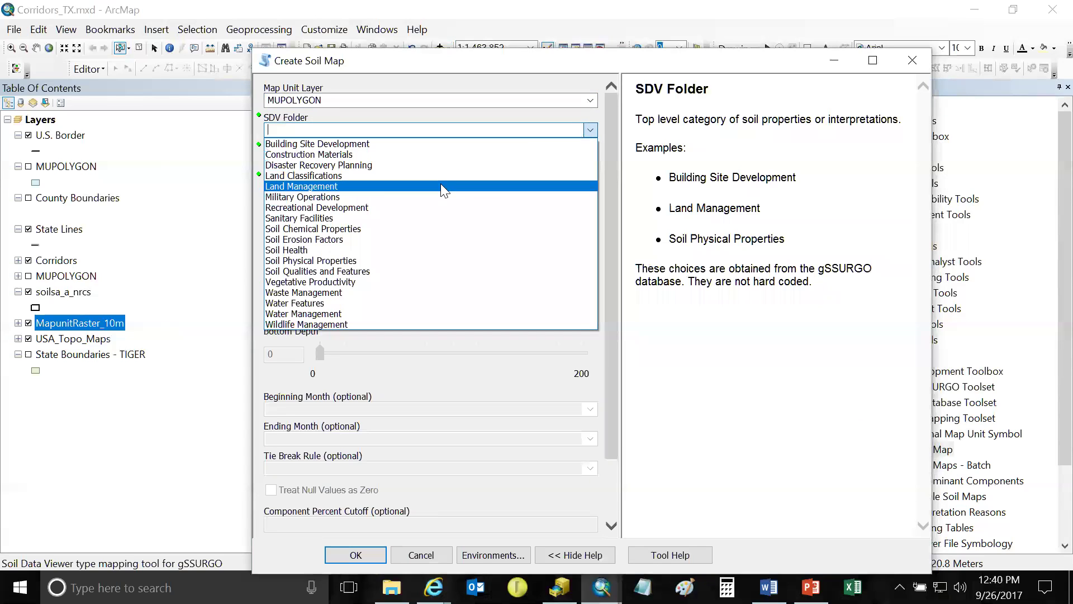
# Map National Commodity Crop Productivity Index v2 from the Land Classifications folder.
pyautogui.click(331, 175)
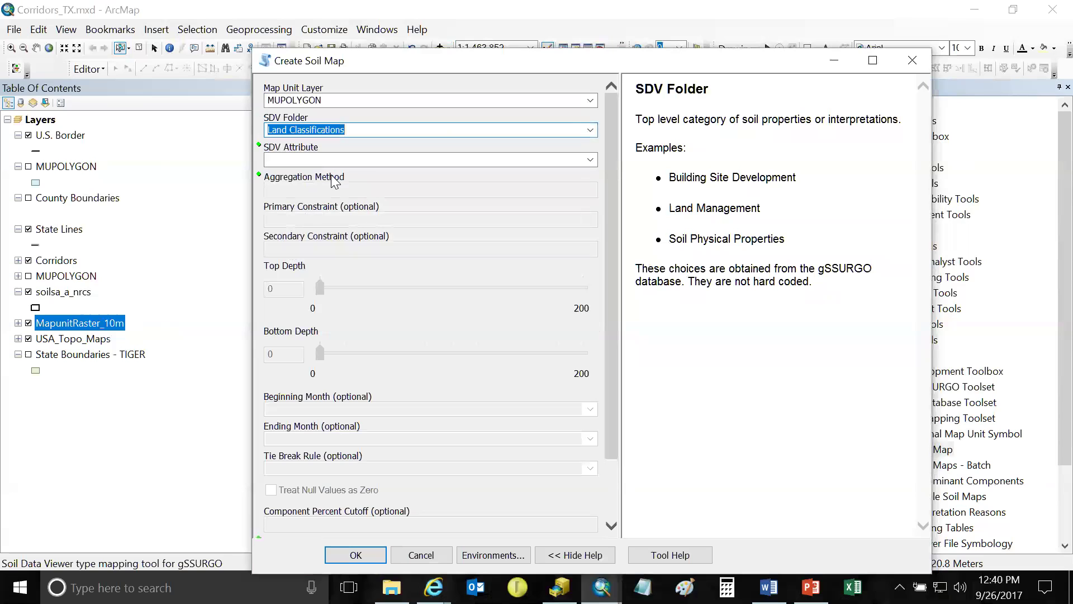
pyautogui.click(590, 160)
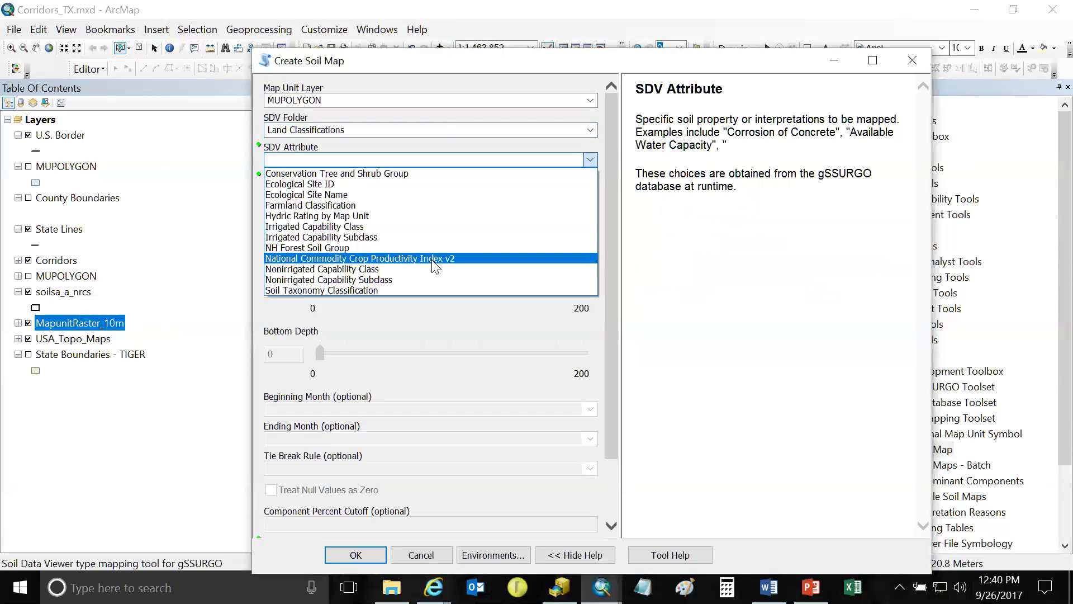
pyautogui.click(436, 260)
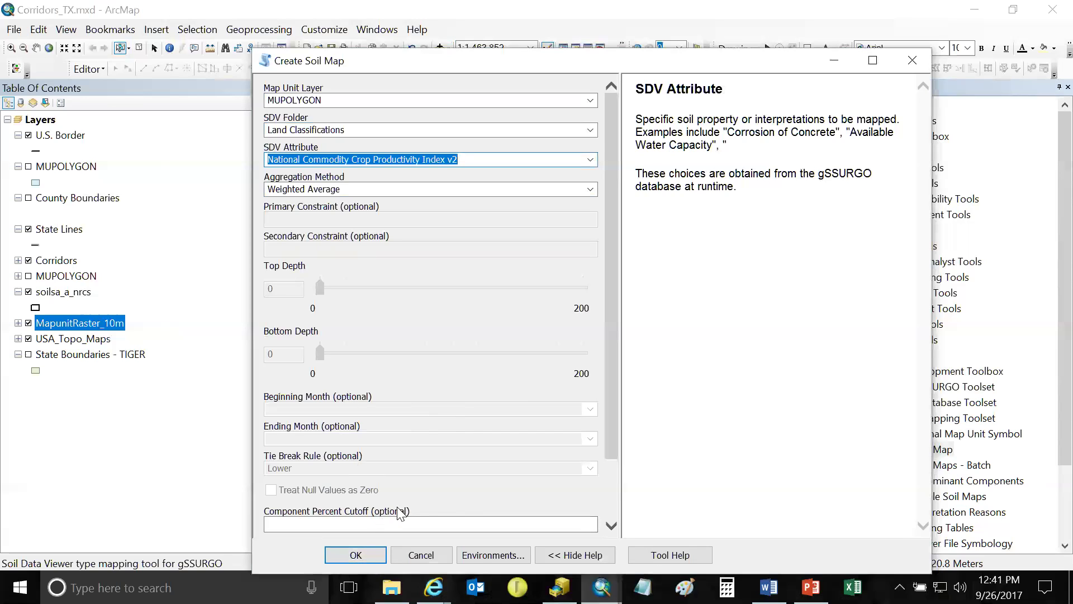
pyautogui.click(355, 555)
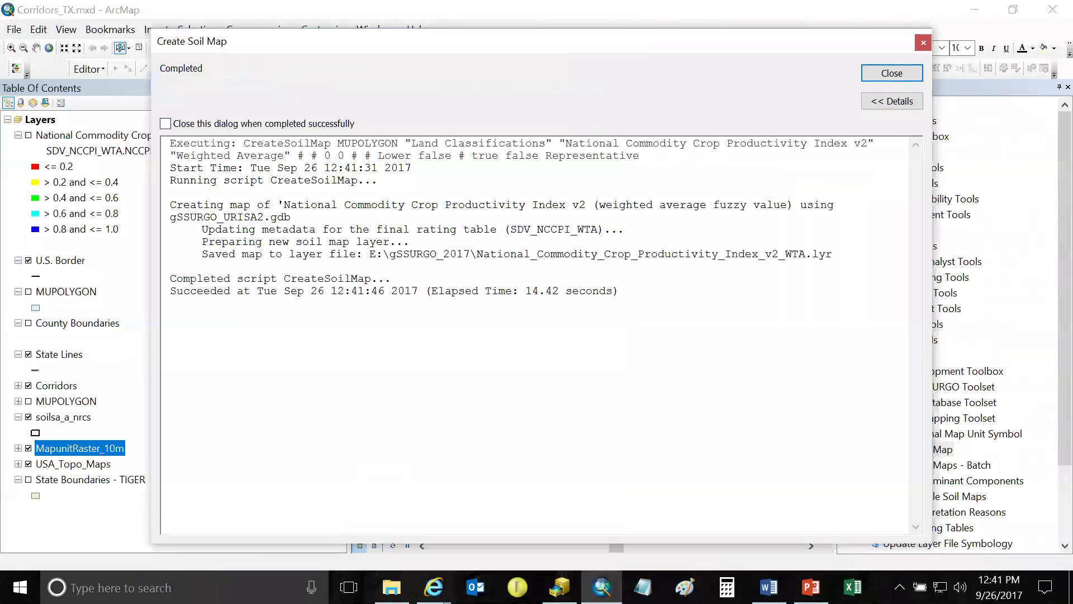
# Close the crop productivity run report, hide MapunitRaster_10m, and select the new NCCPI layer.
pyautogui.click(886, 77)
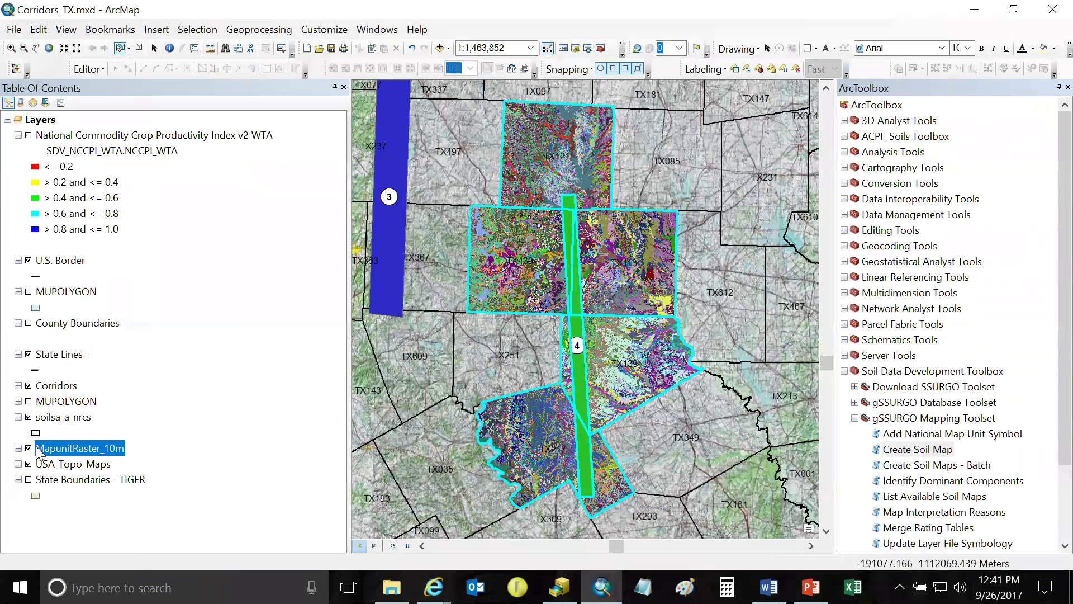
pyautogui.click(28, 449)
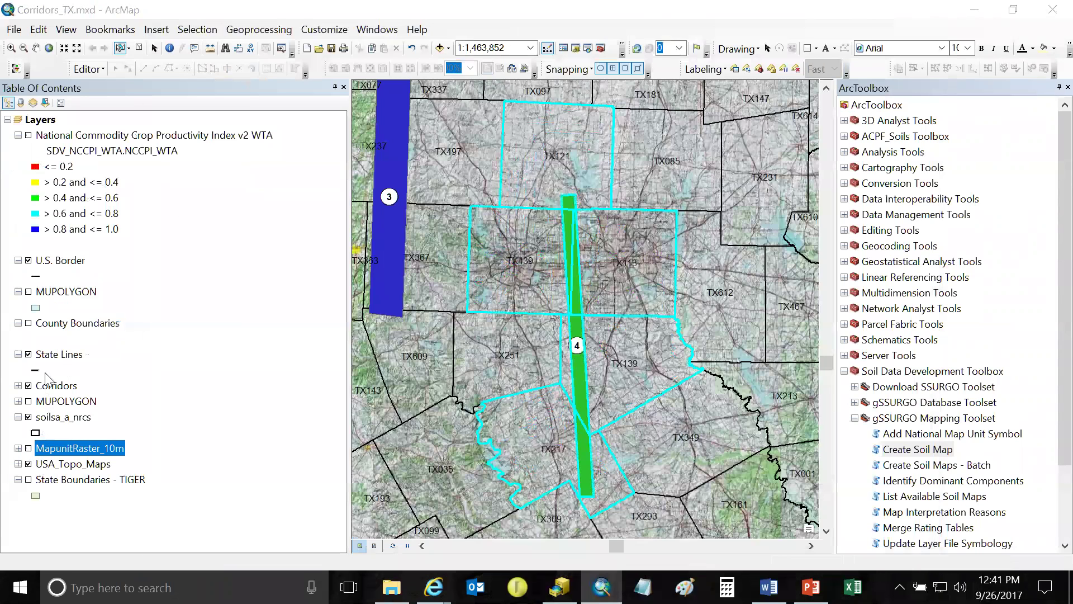
pyautogui.click(90, 141)
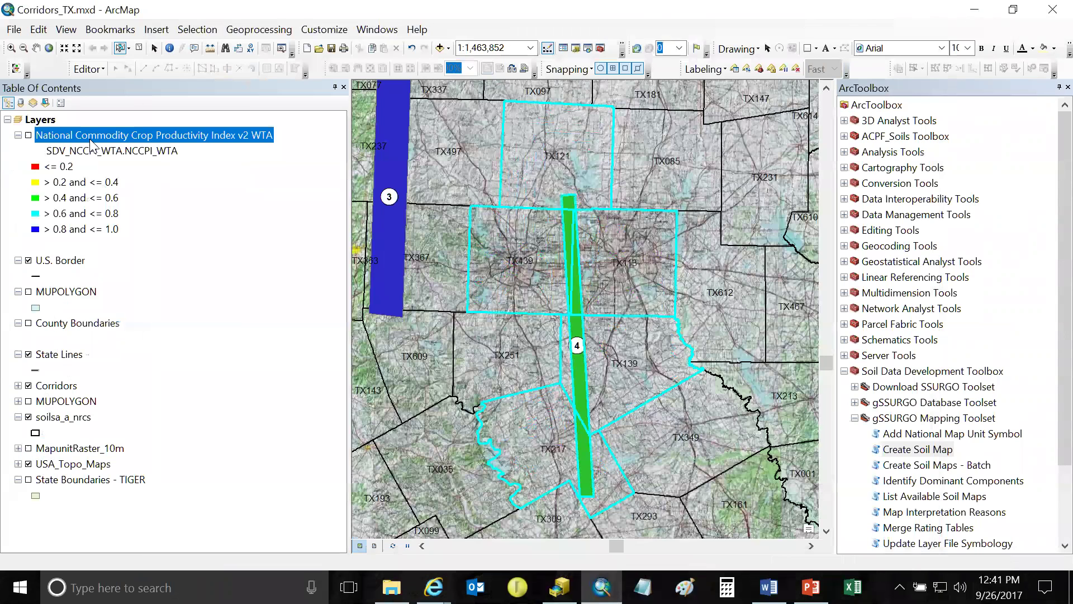
# Turn on the NCCPI v2 WTA layer and flip its symbols to run blue (low) to red (high).
pyautogui.click(28, 135)
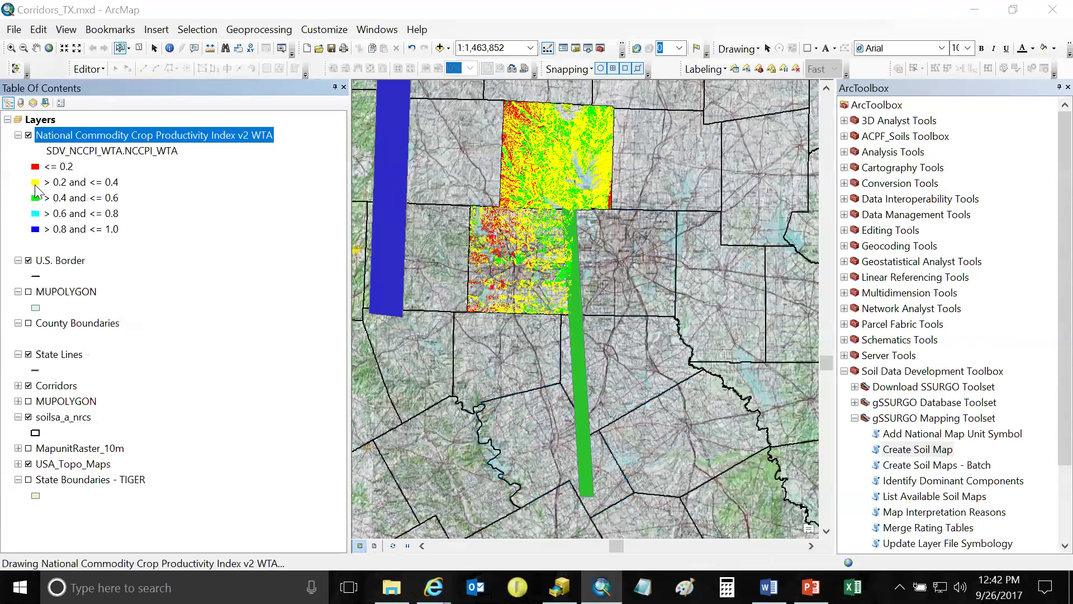
pyautogui.click(70, 140)
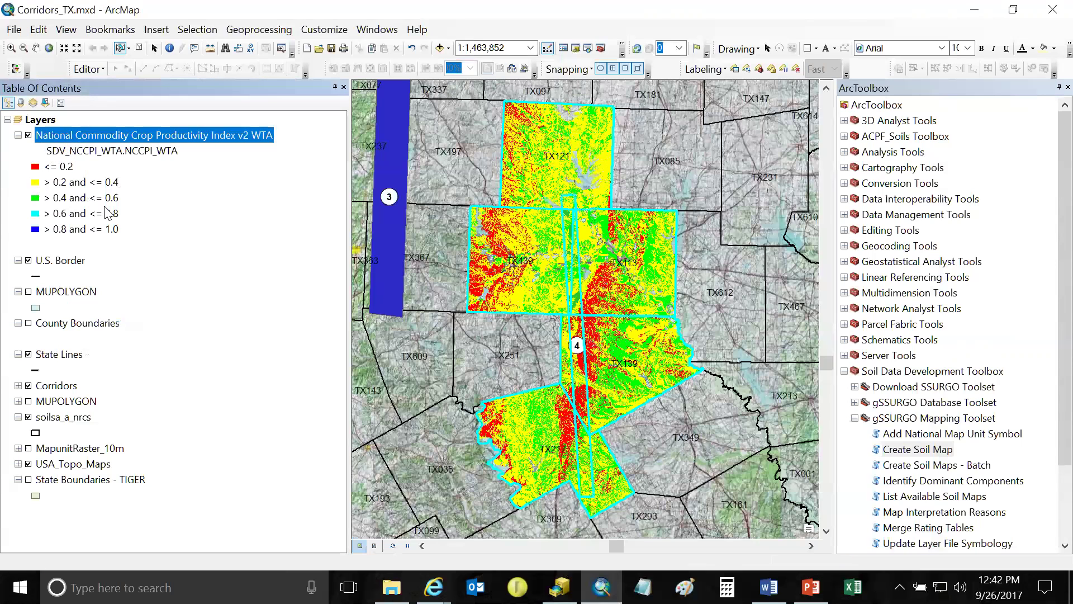
pyautogui.doubleClick(84, 139)
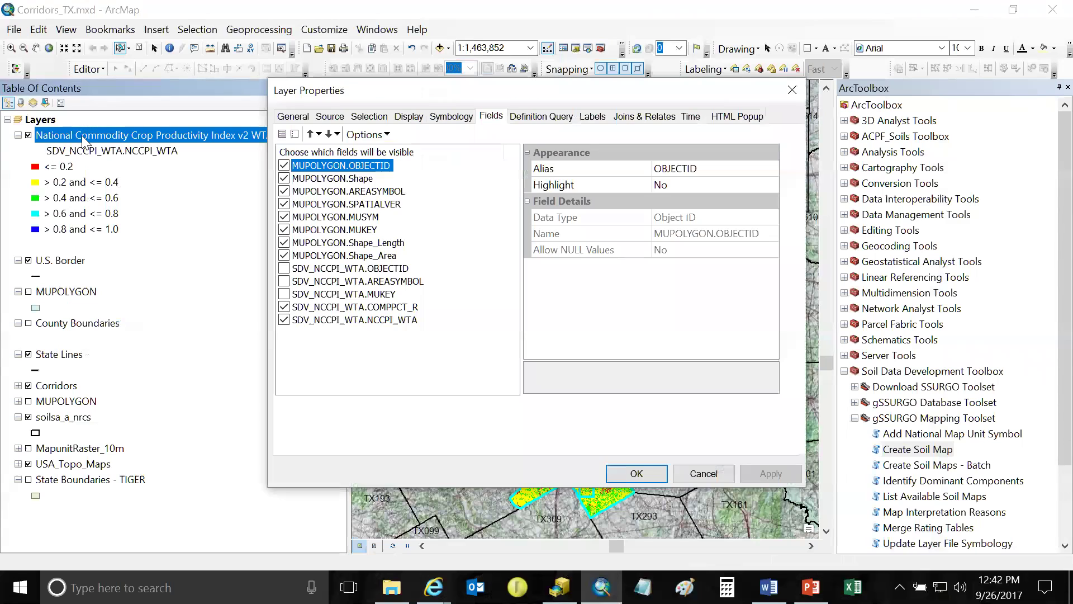
pyautogui.click(442, 112)
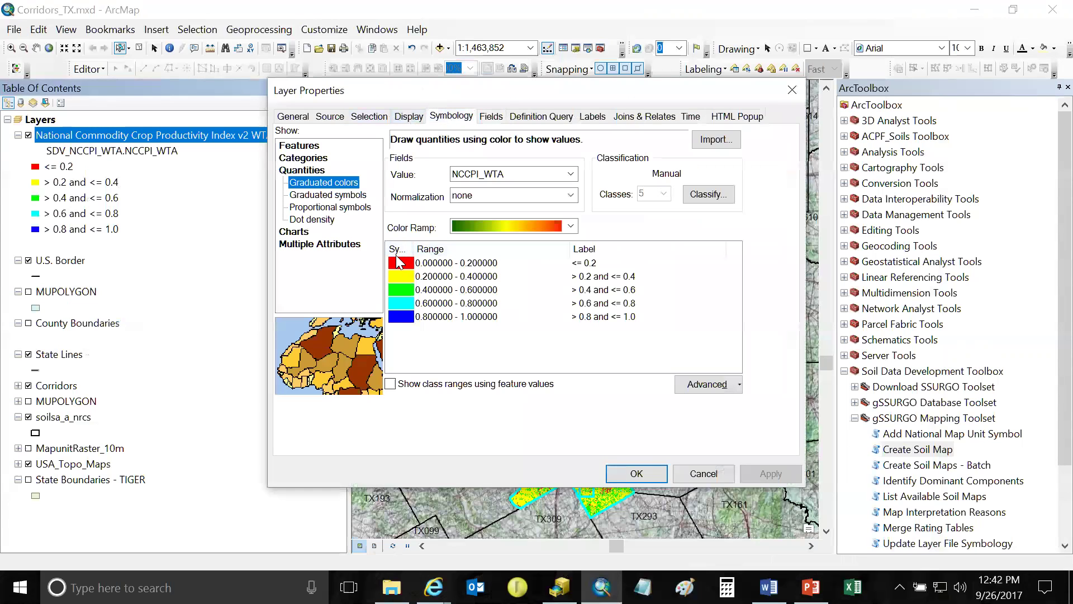
pyautogui.click(396, 250)
pyautogui.click(441, 257)
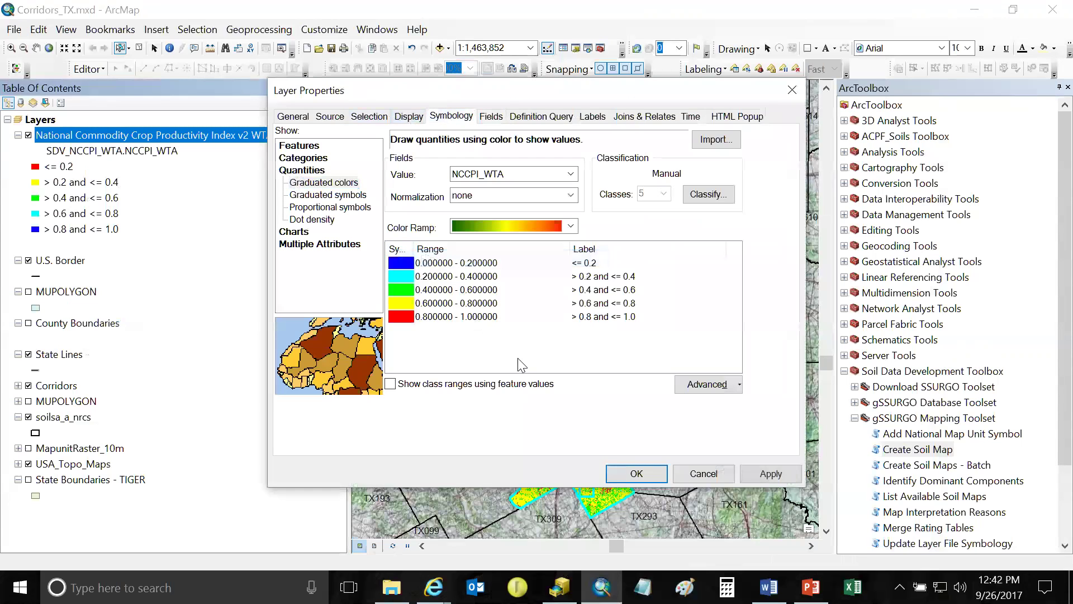
pyautogui.click(635, 474)
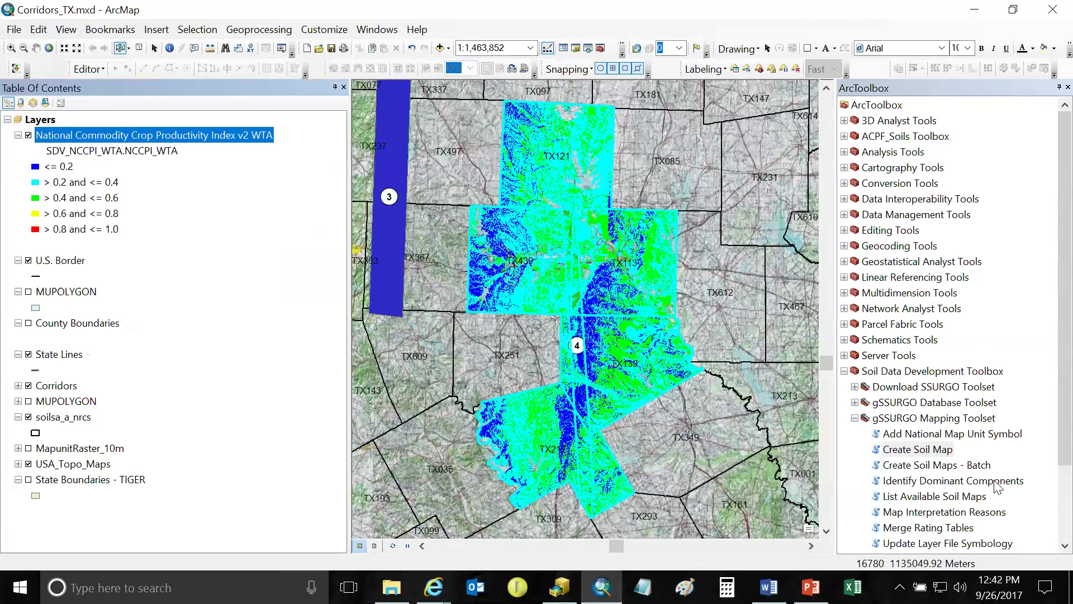
# Set Create Soil Map to MUPOLYGON, Land Management, Fencing, Post Depth Less Than 36 inches (TX).
pyautogui.doubleClick(919, 449)
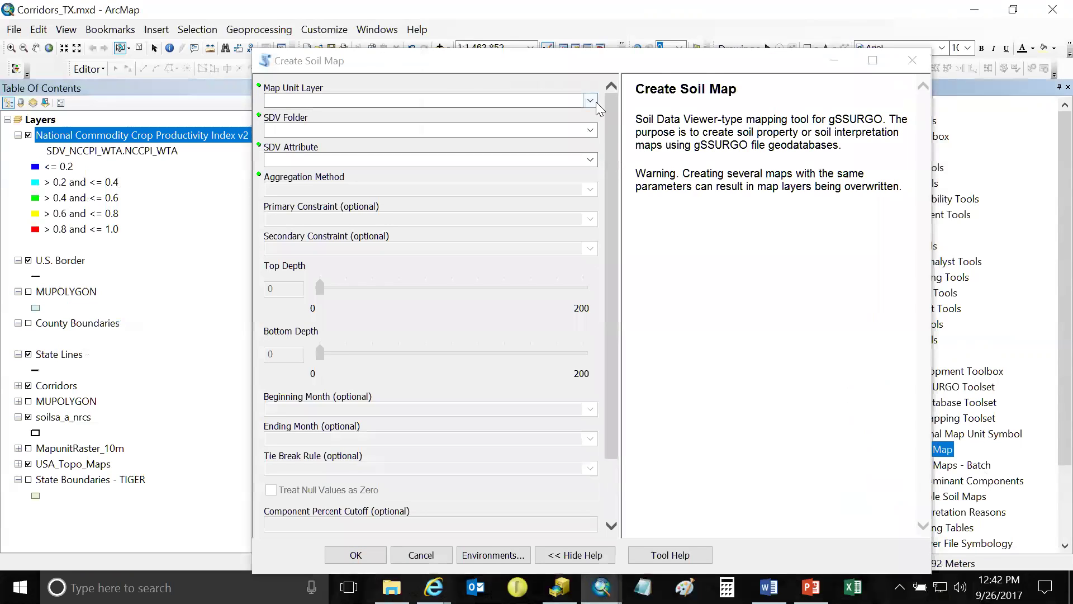
pyautogui.click(591, 101)
pyautogui.click(316, 114)
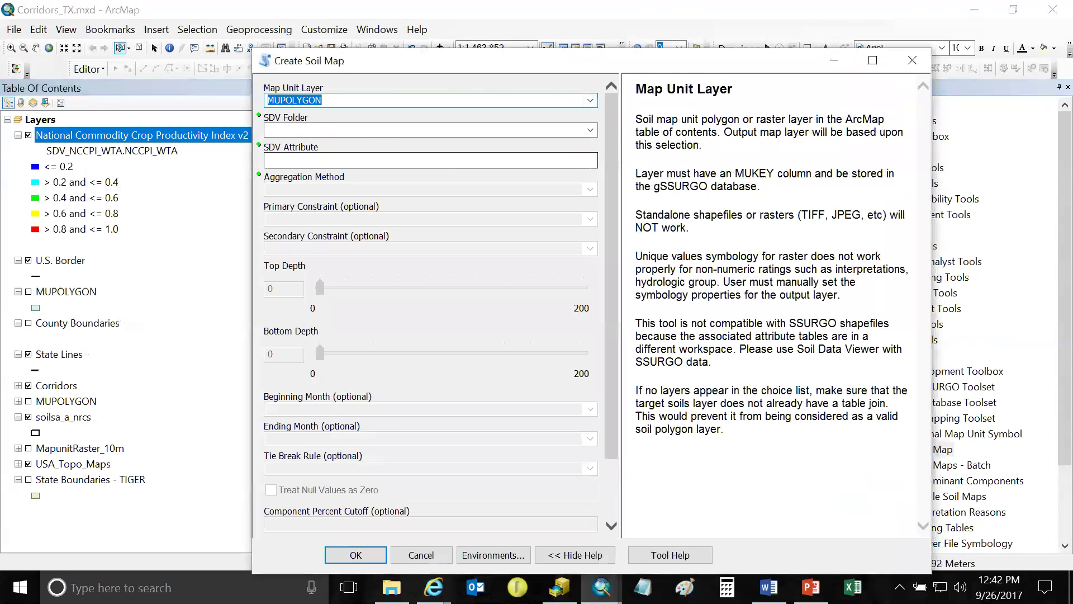
pyautogui.click(591, 130)
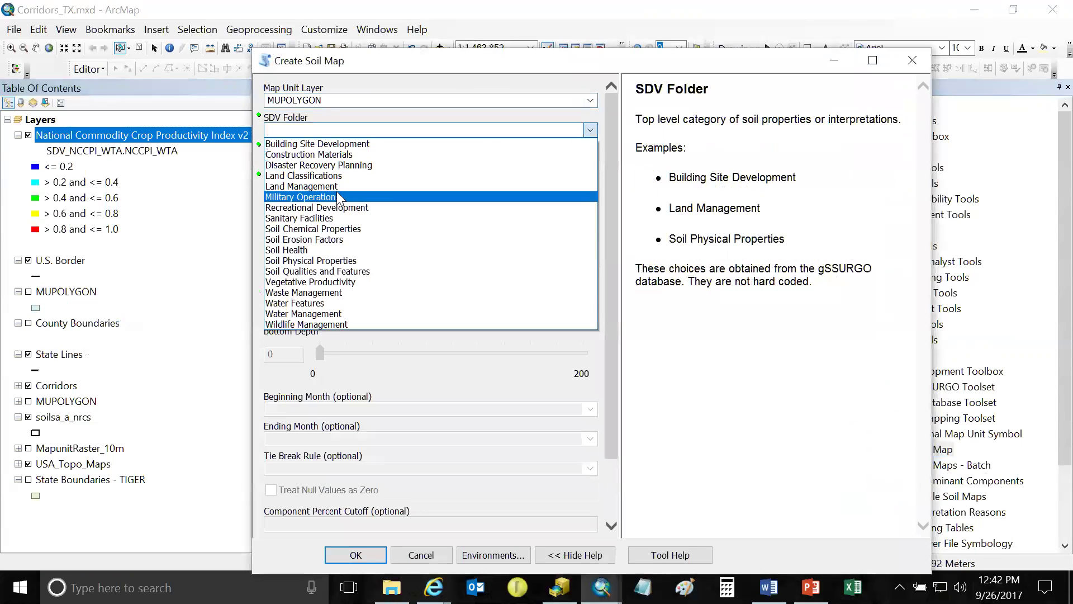
pyautogui.click(567, 186)
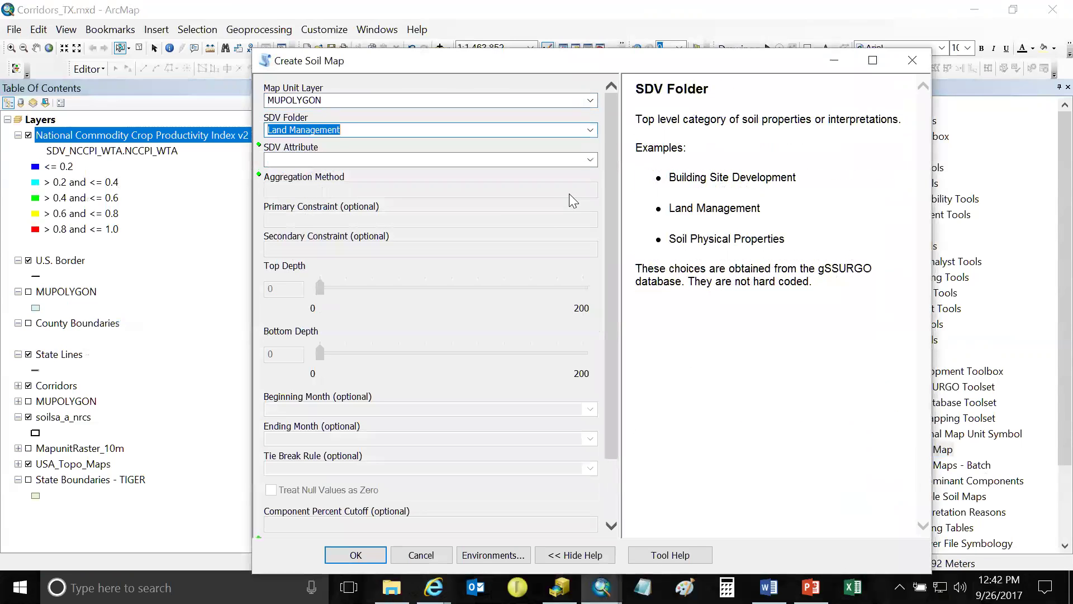
pyautogui.click(594, 161)
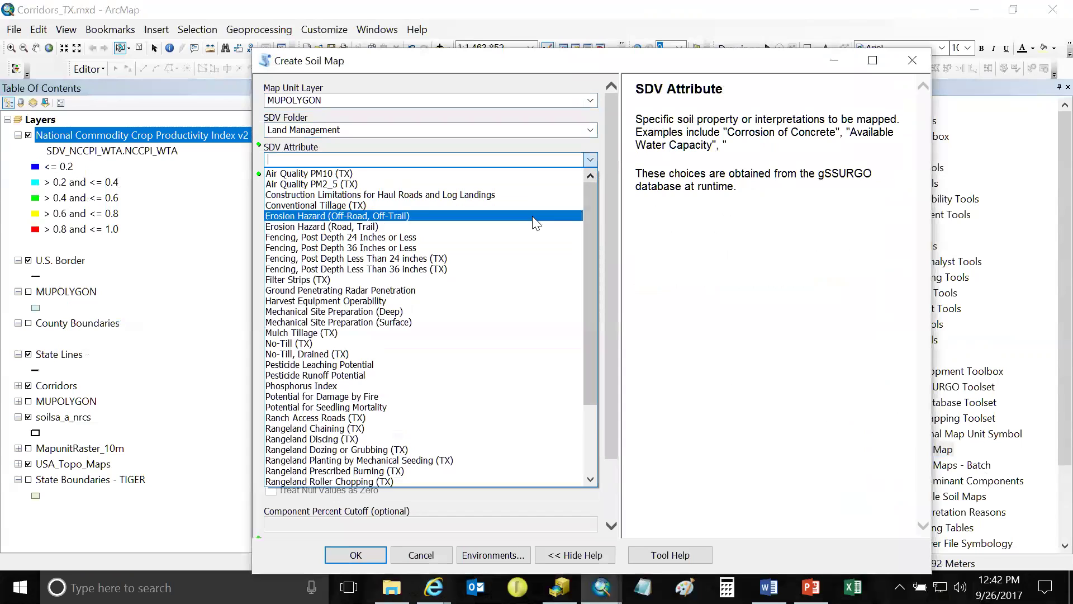
pyautogui.click(406, 269)
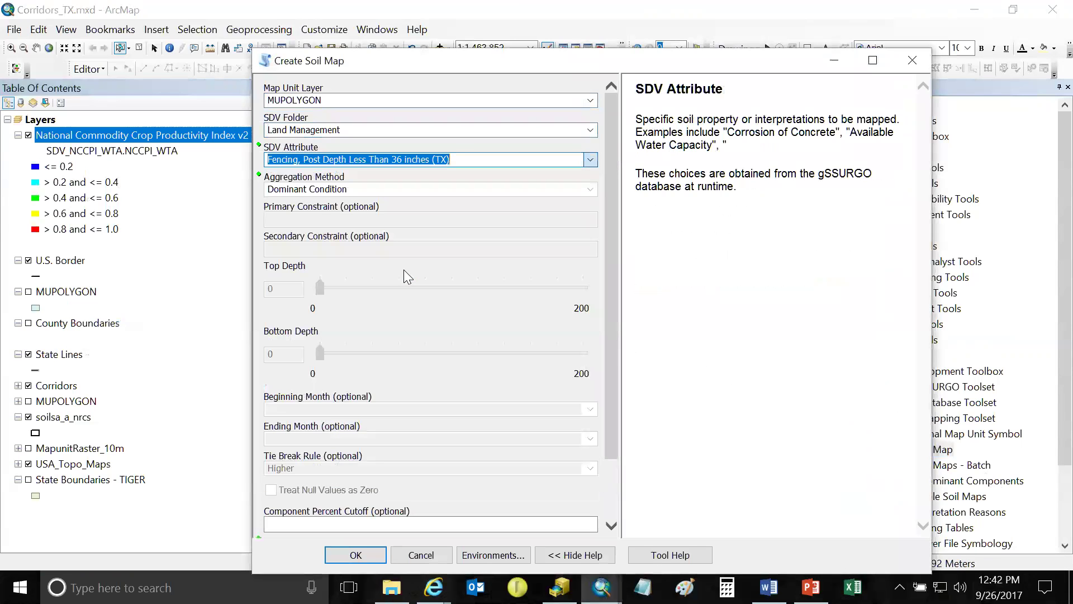
# Run the fencing post depth soil map, select the saved layer path in the log, and close the report.
pyautogui.click(356, 555)
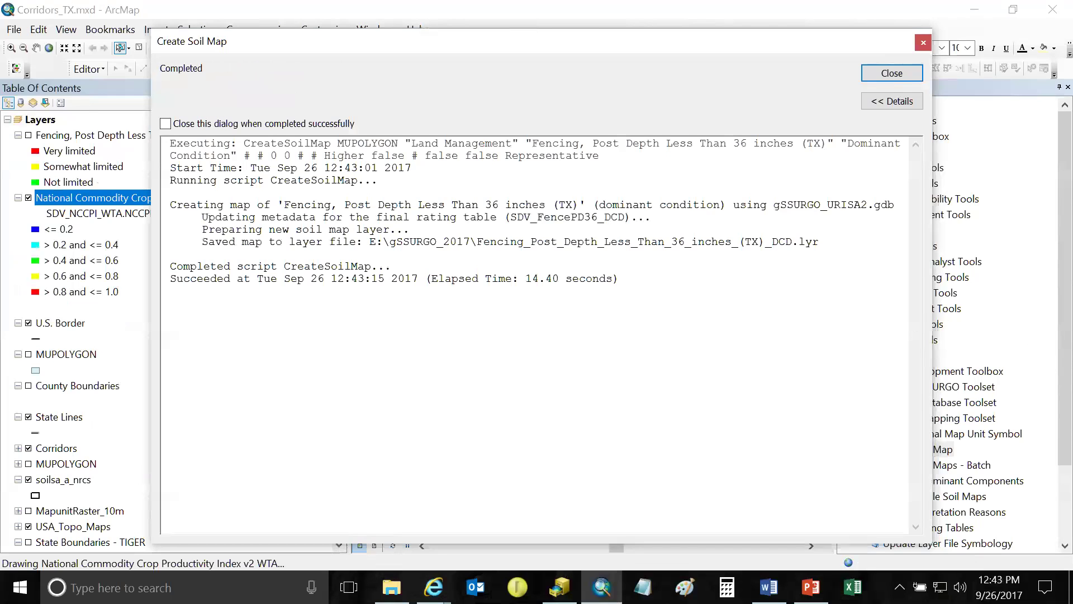
pyautogui.moveTo(825, 242); pyautogui.dragTo(369, 241)
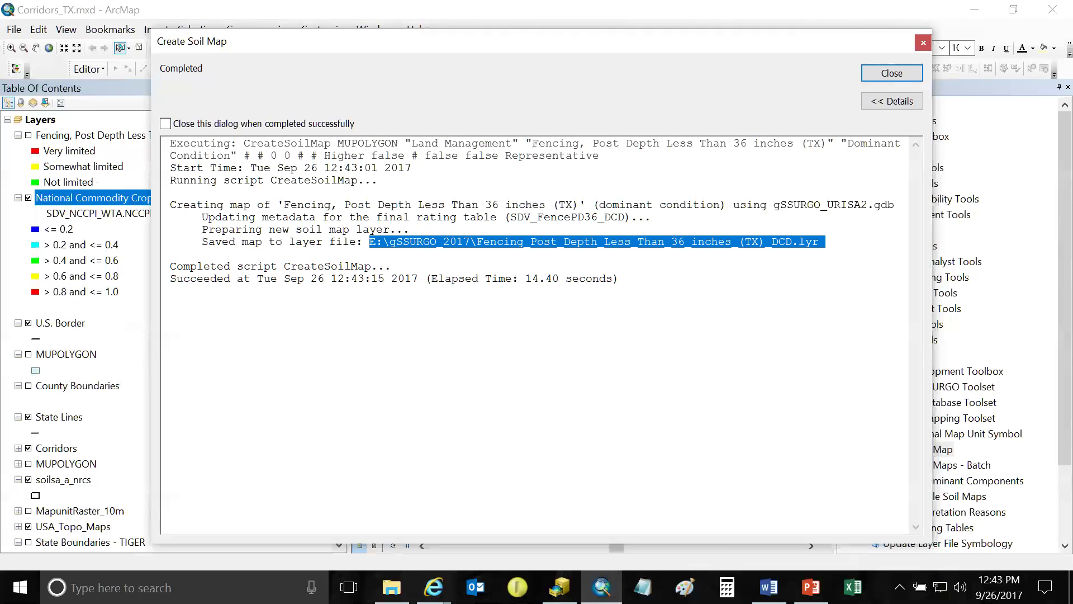
pyautogui.click(890, 73)
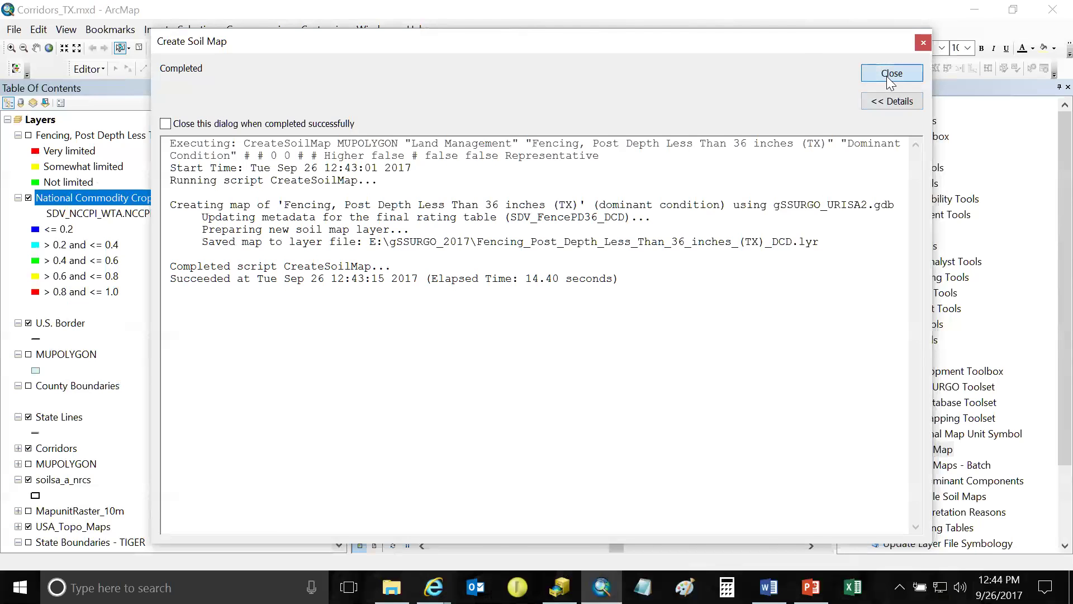
# Hide the NCCPI layer, turn on the Fencing, Post Depth layer, and select it.
pyautogui.click(28, 198)
pyautogui.click(27, 135)
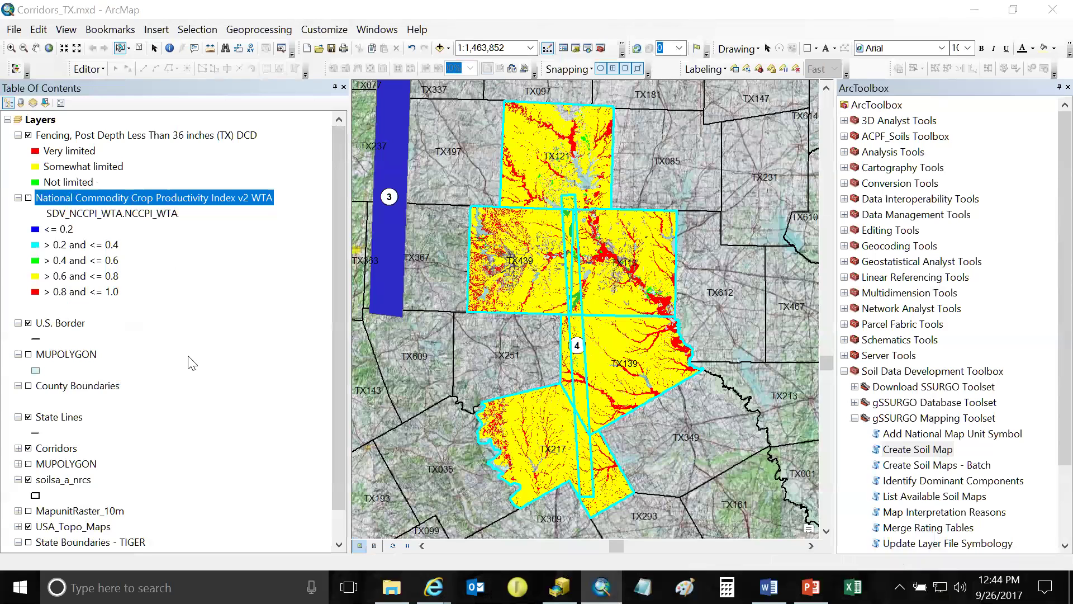
pyautogui.click(115, 137)
pyautogui.rightClick(107, 138)
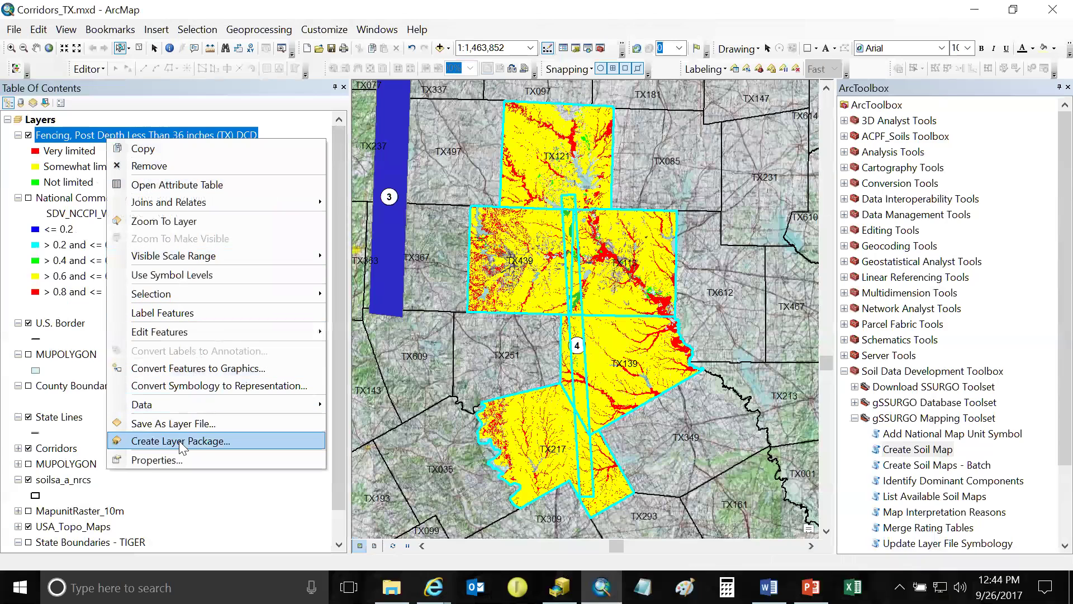
pyautogui.click(177, 460)
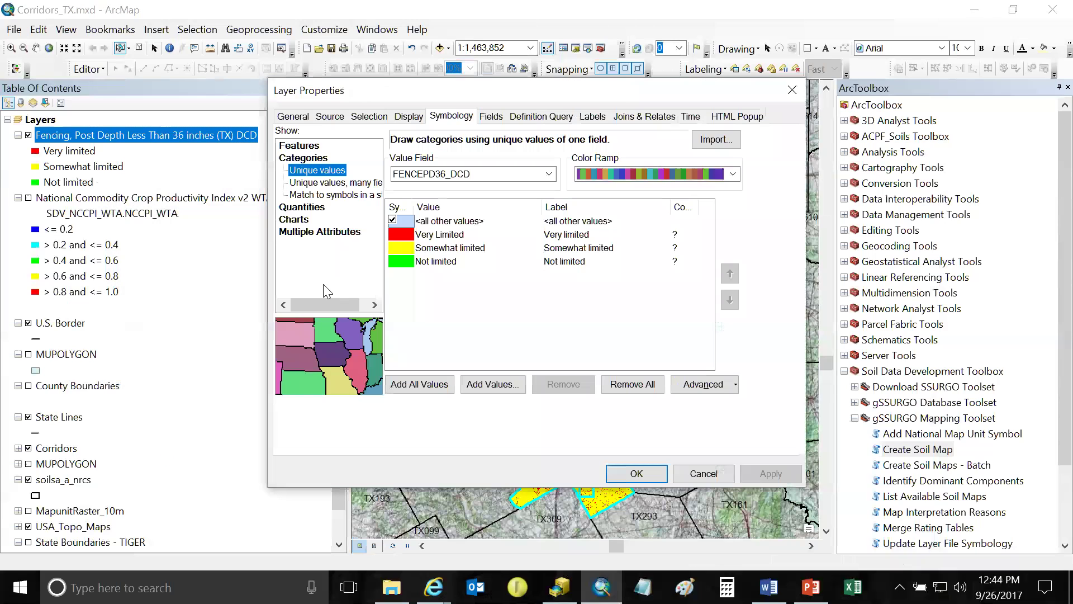
pyautogui.click(288, 118)
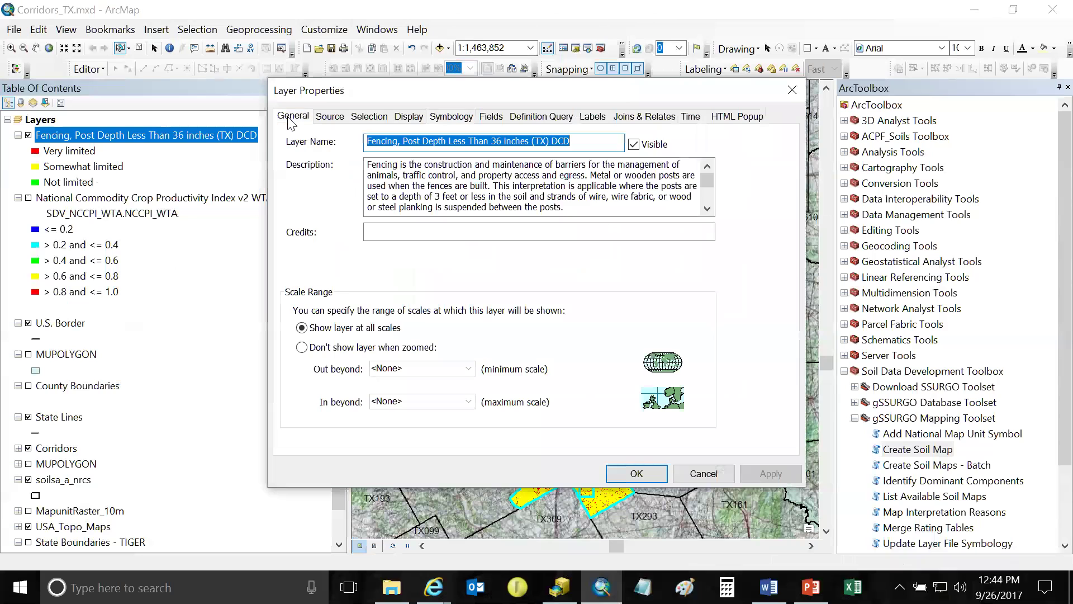
pyautogui.click(706, 184)
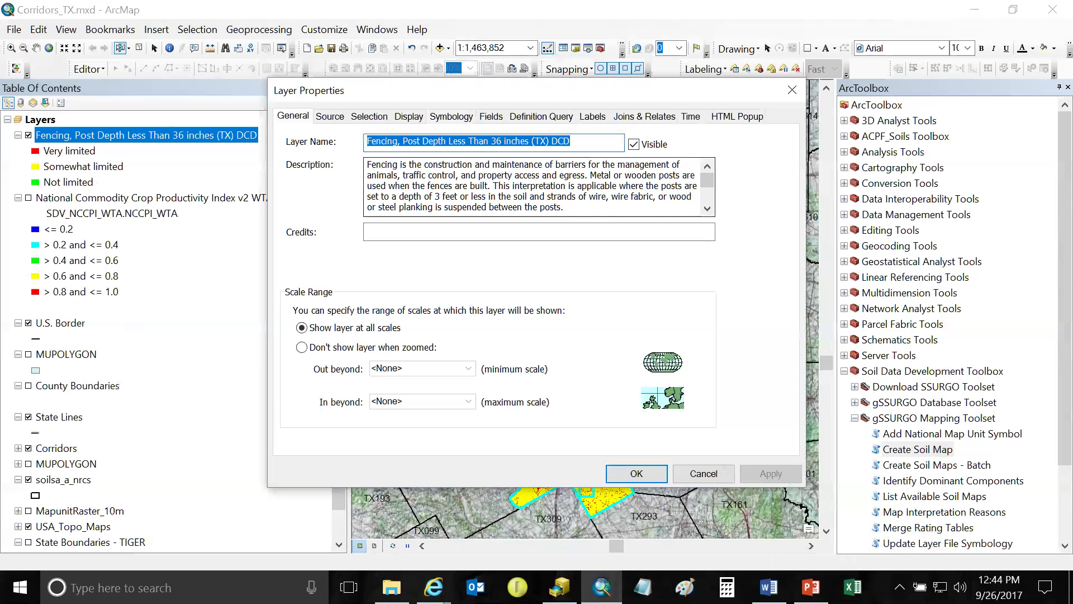
pyautogui.moveTo(707, 185); pyautogui.dragTo(703, 216)
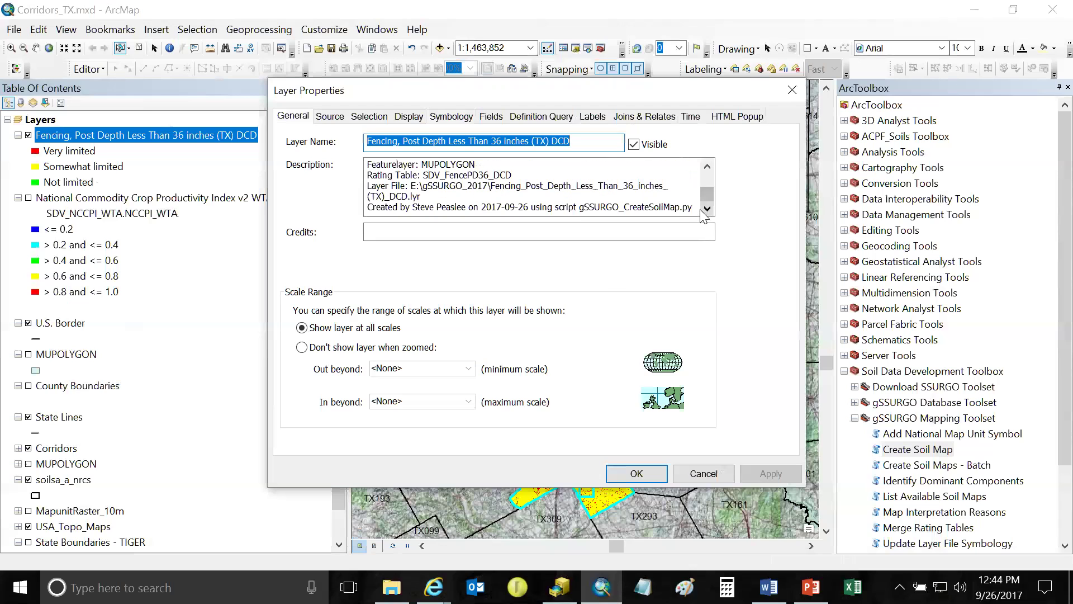
pyautogui.click(708, 168)
pyautogui.click(709, 167)
pyautogui.click(708, 168)
pyautogui.click(708, 167)
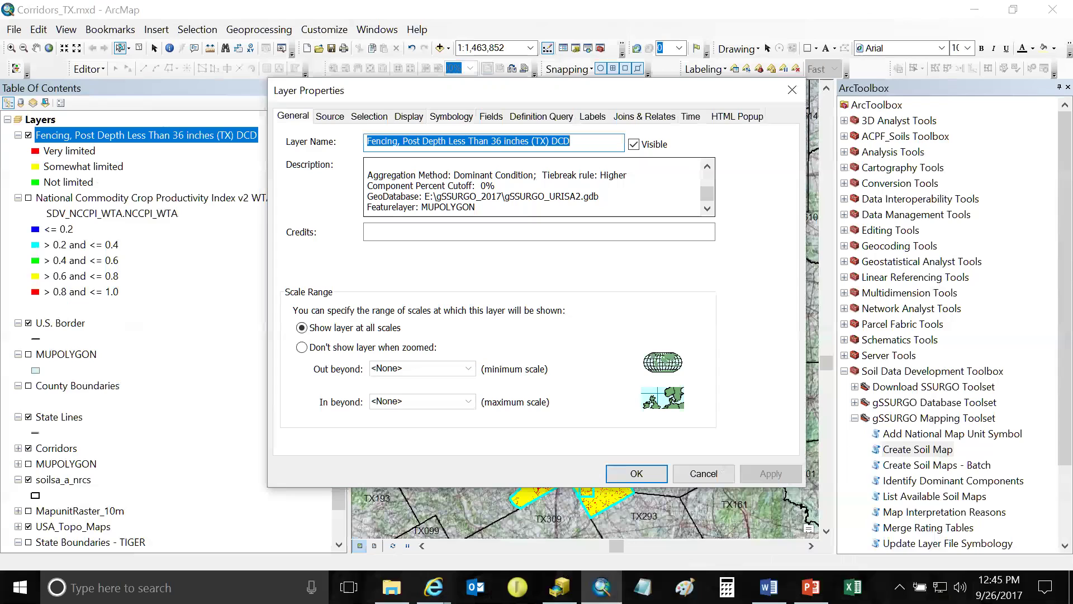
pyautogui.click(598, 196)
pyautogui.click(707, 208)
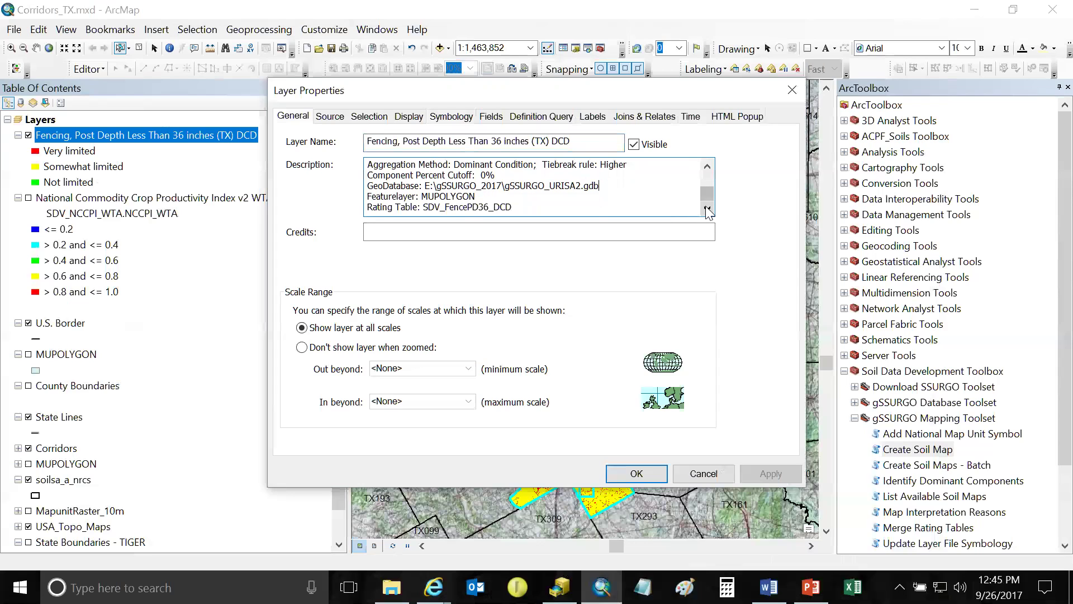
pyautogui.click(707, 209)
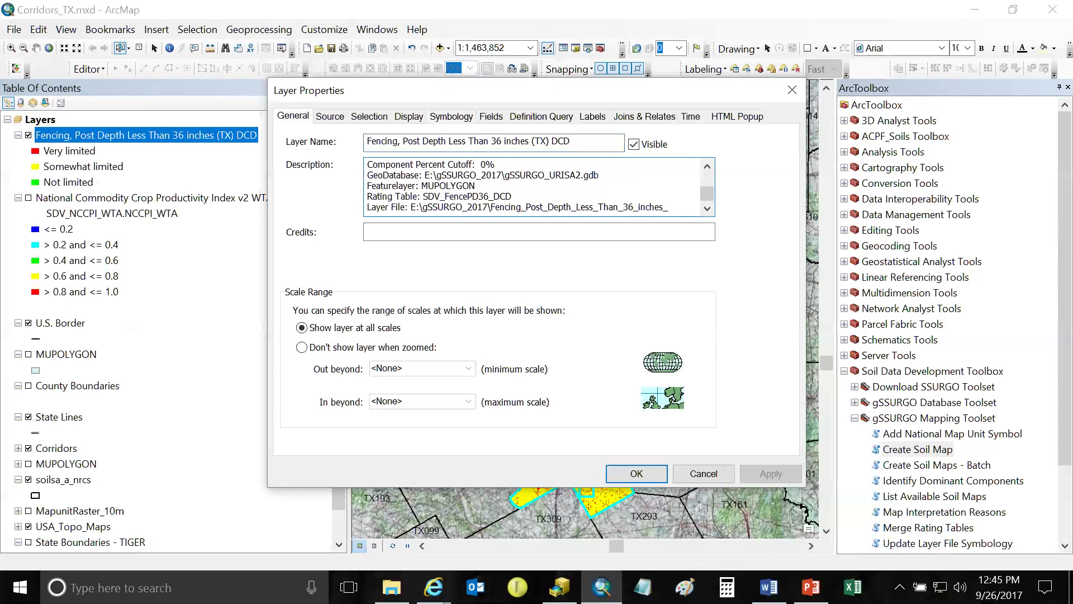
pyautogui.click(707, 209)
pyautogui.click(707, 209)
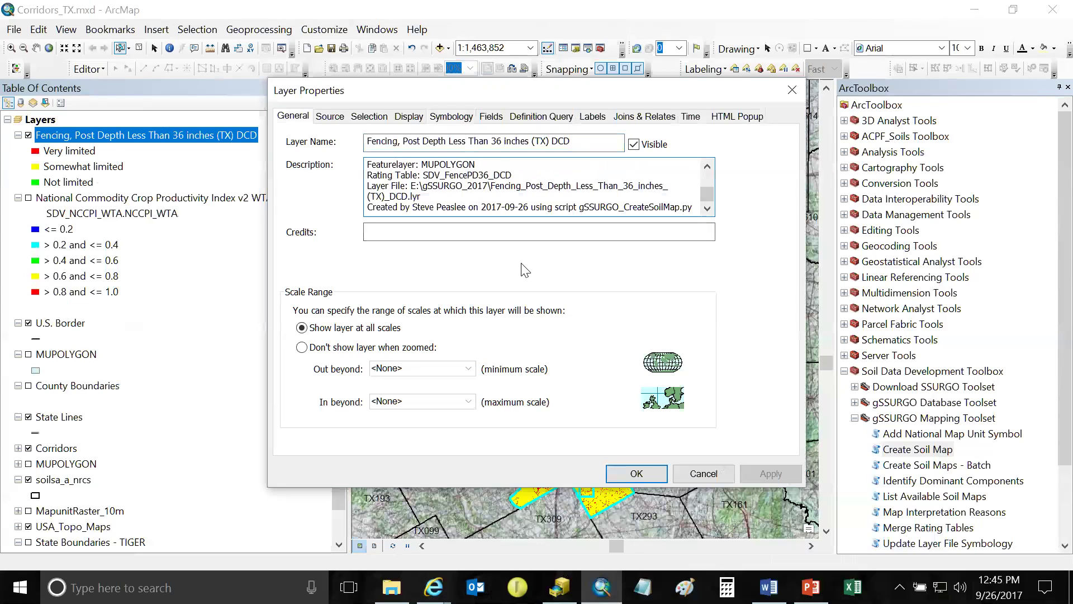
pyautogui.click(717, 474)
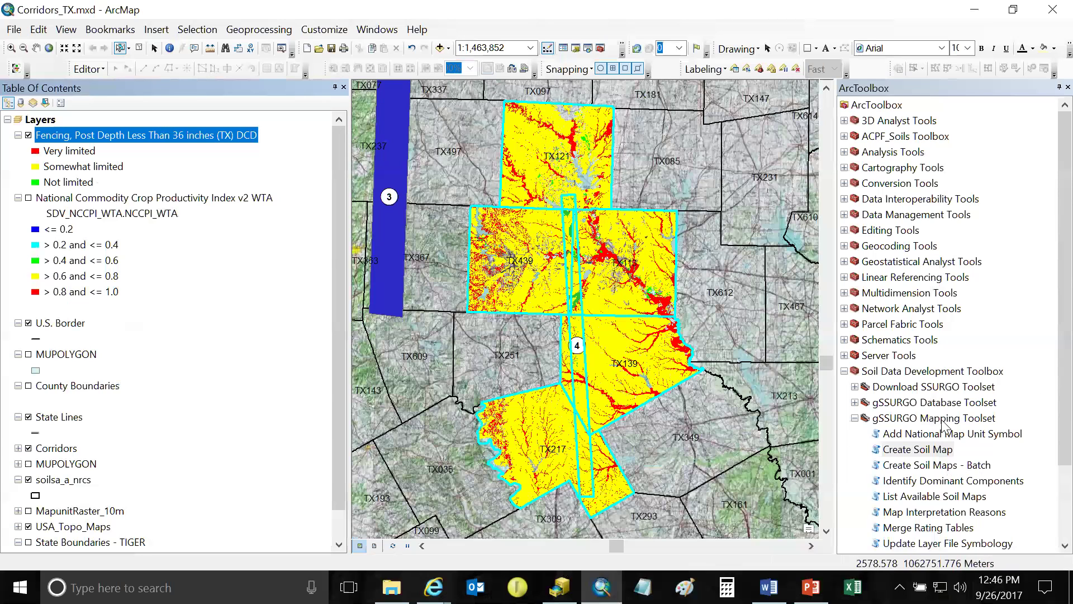
# Collapse and expand the gSSURGO Database and Mapping toolsets, then launch Create Soil Map.
pyautogui.scroll(-1, 942, 416)
pyautogui.click(855, 371)
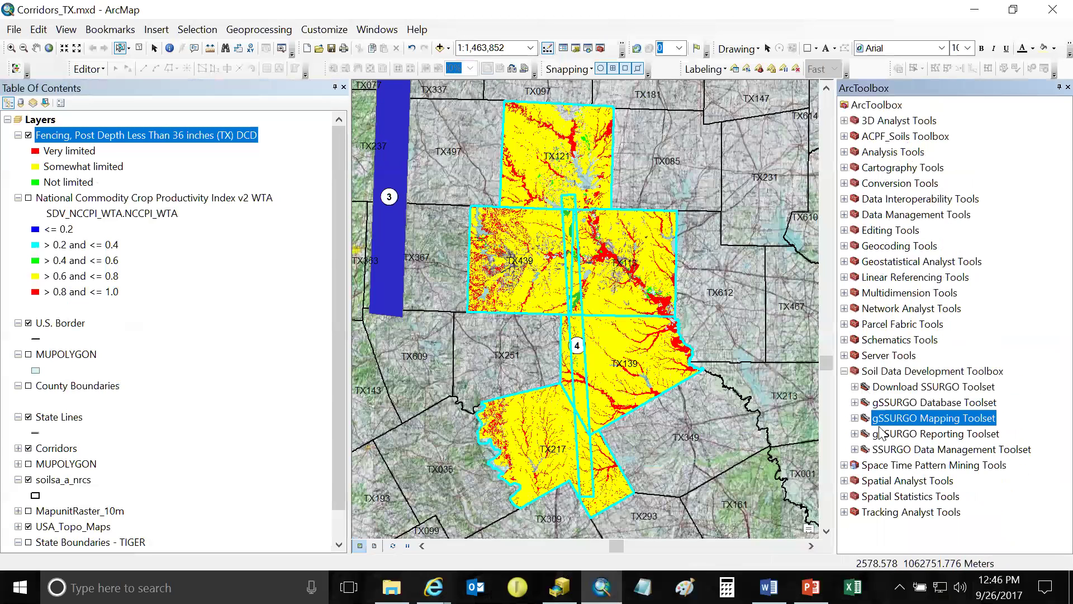
pyautogui.click(856, 402)
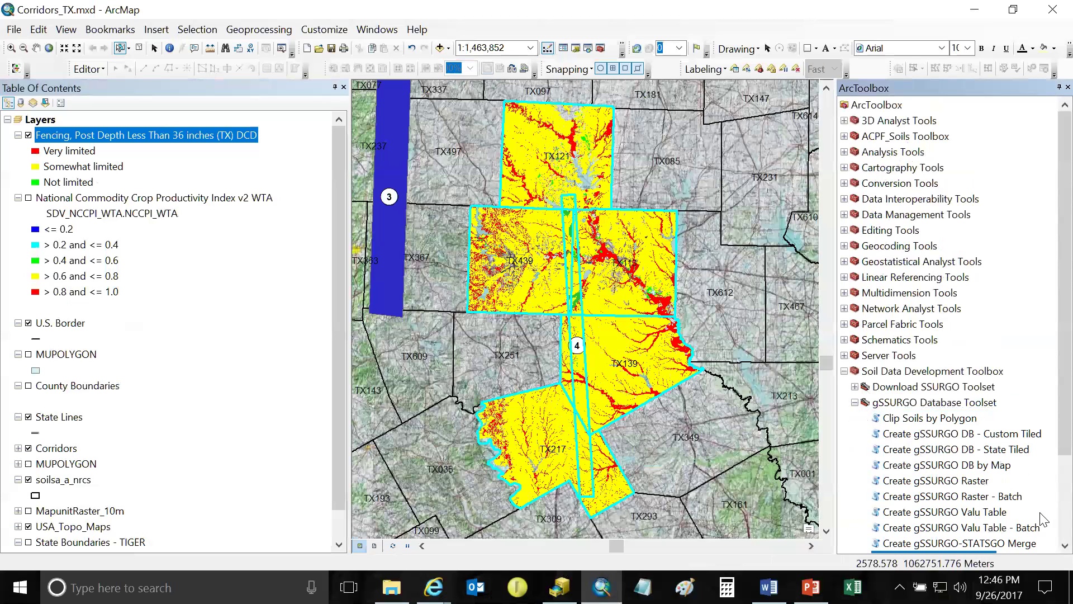
pyautogui.scroll(-2, 1050, 447)
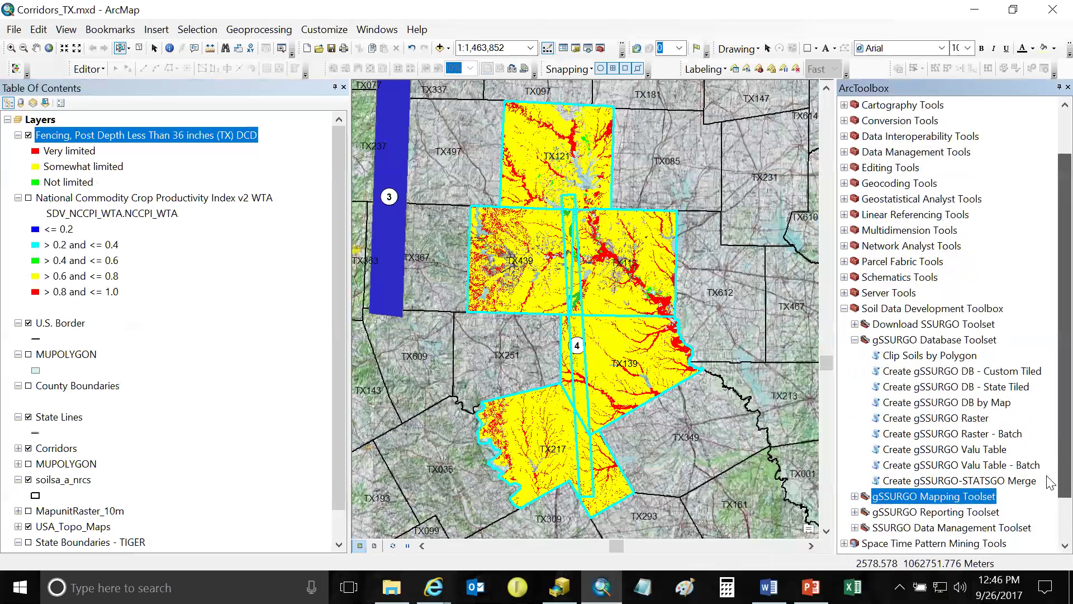
pyautogui.scroll(-1, 1049, 497)
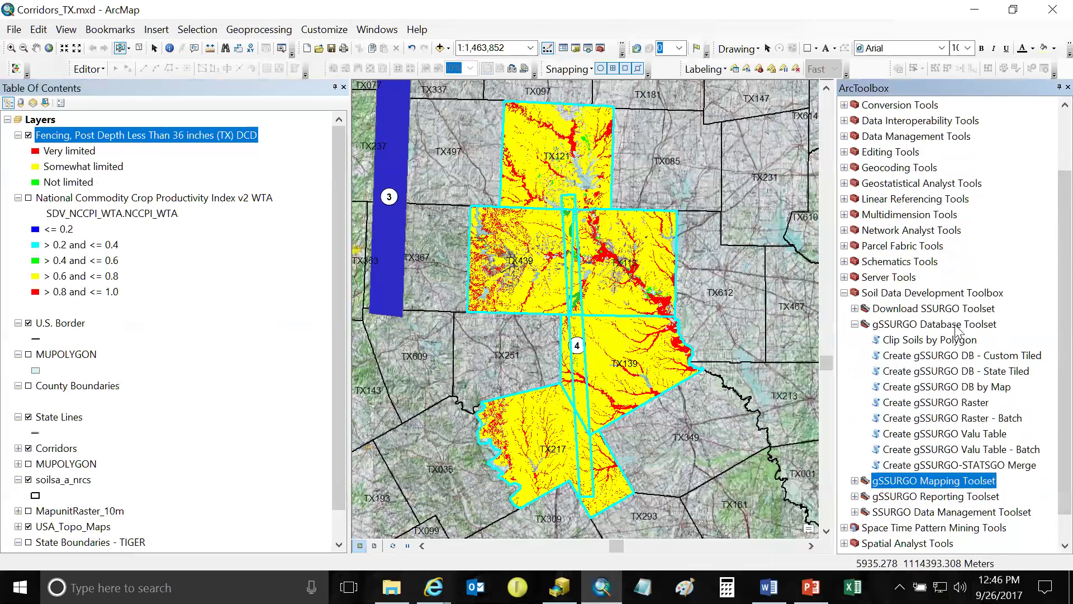
pyautogui.click(855, 324)
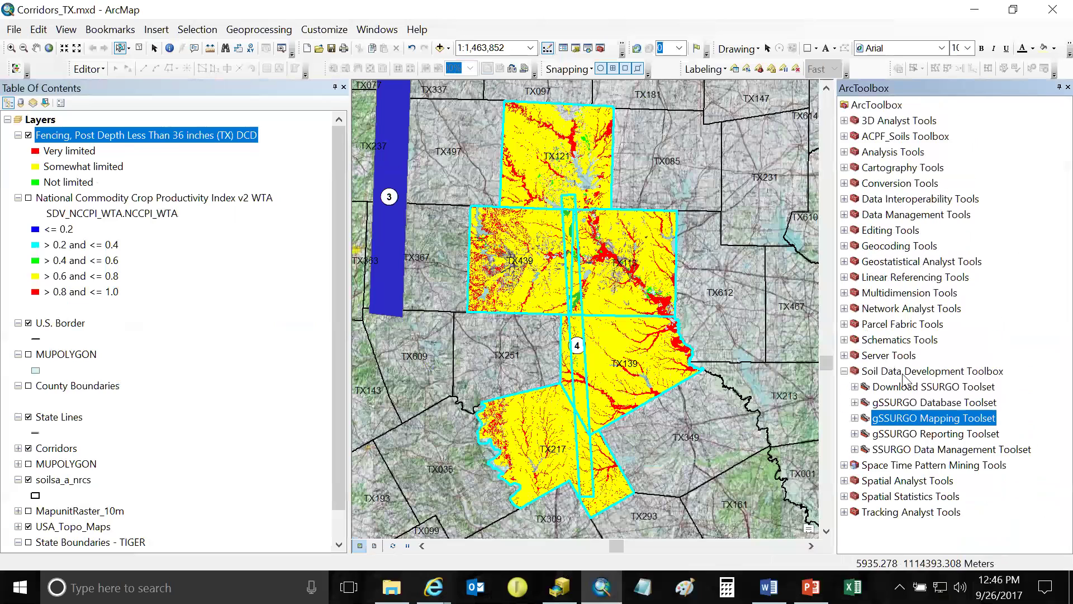
pyautogui.click(855, 417)
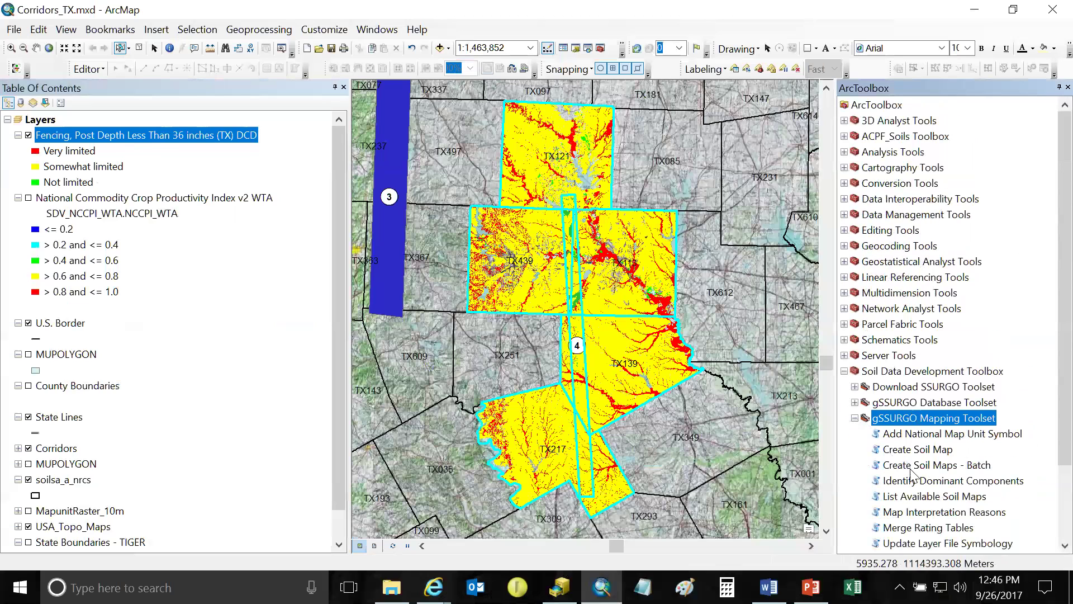
pyautogui.doubleClick(918, 449)
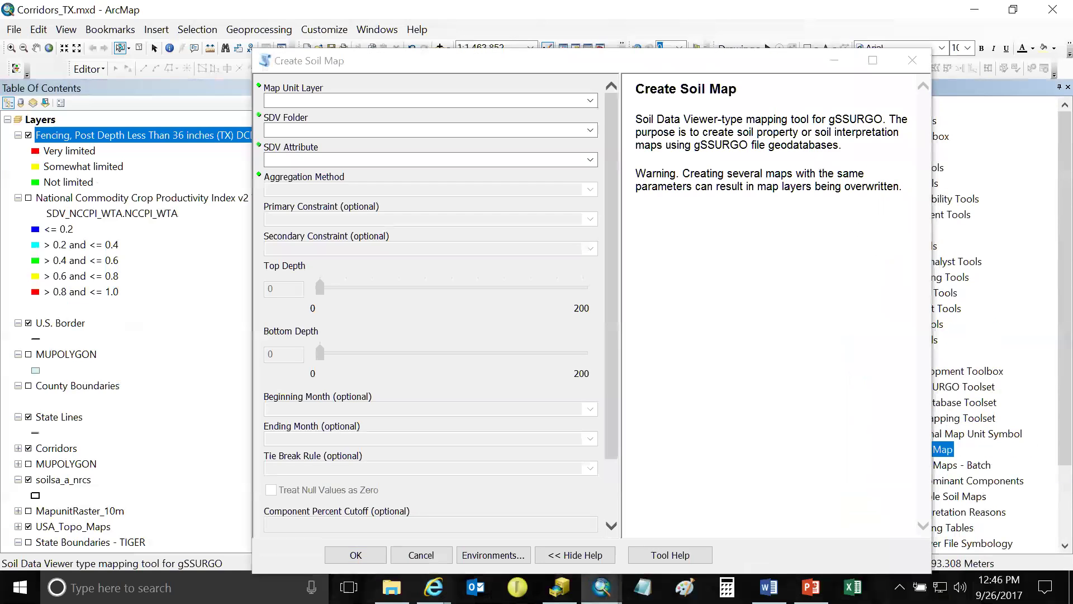
# Map Depth to a Selected Soil Restrictive Layer (Densic bedrock) from MUPOLYGON under Soil Qualities and Features.
pyautogui.click(591, 100)
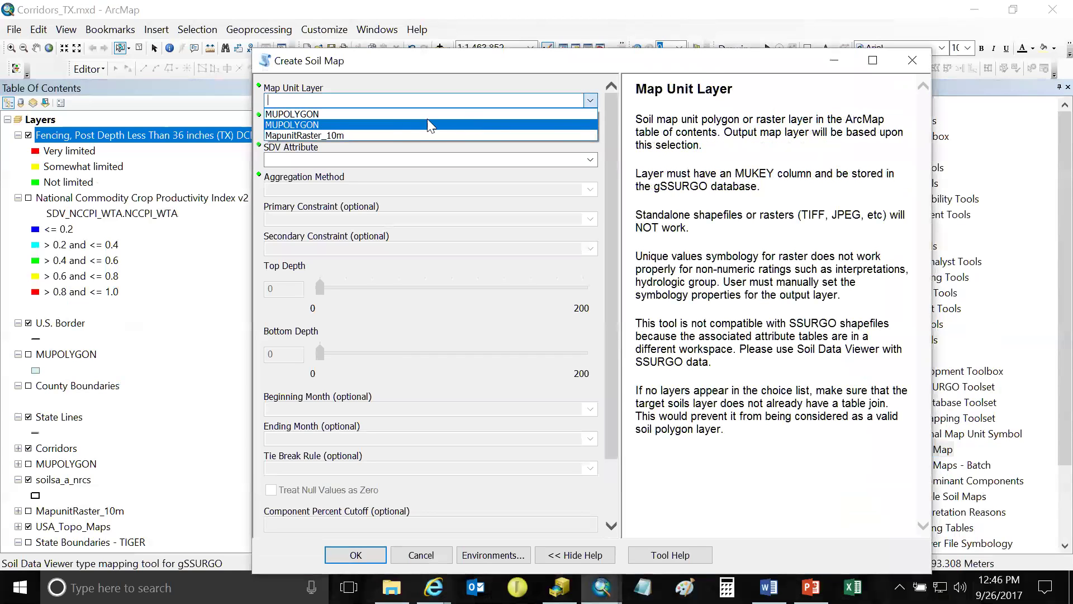
pyautogui.click(398, 120)
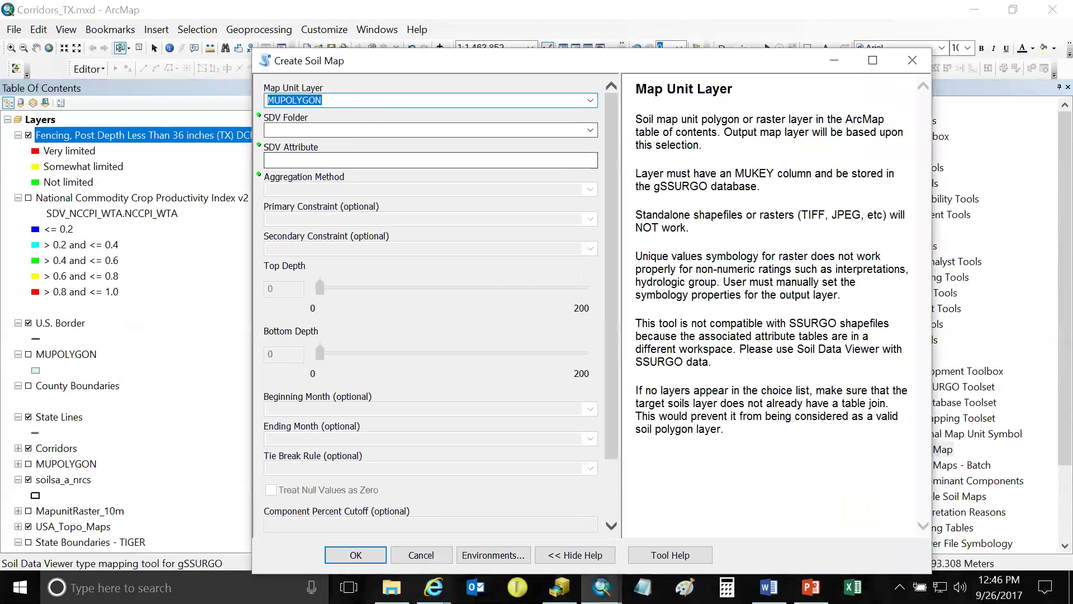
pyautogui.click(591, 130)
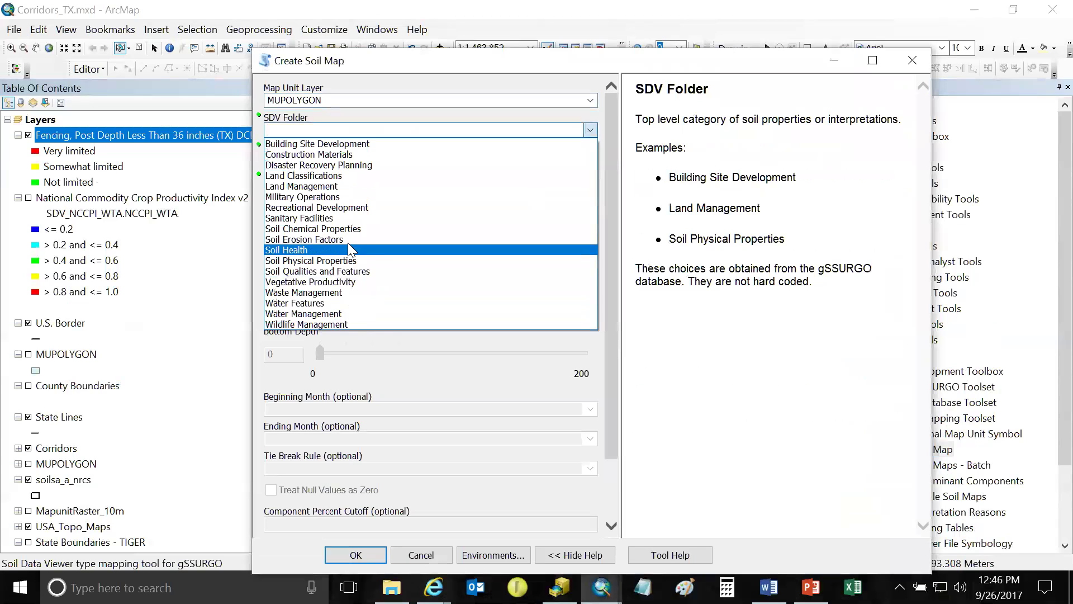
pyautogui.click(338, 271)
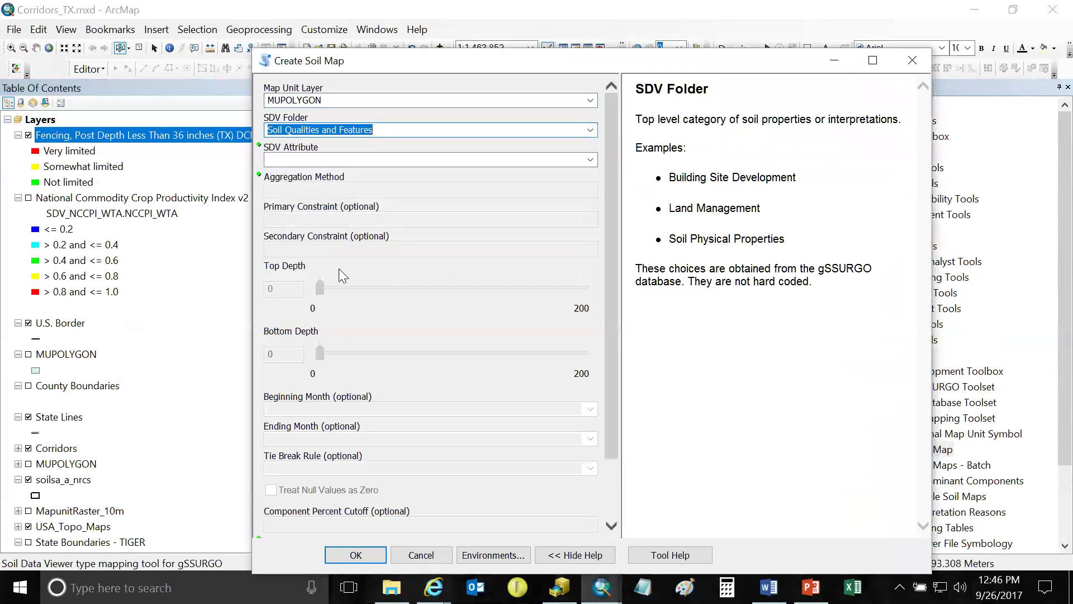
pyautogui.click(592, 160)
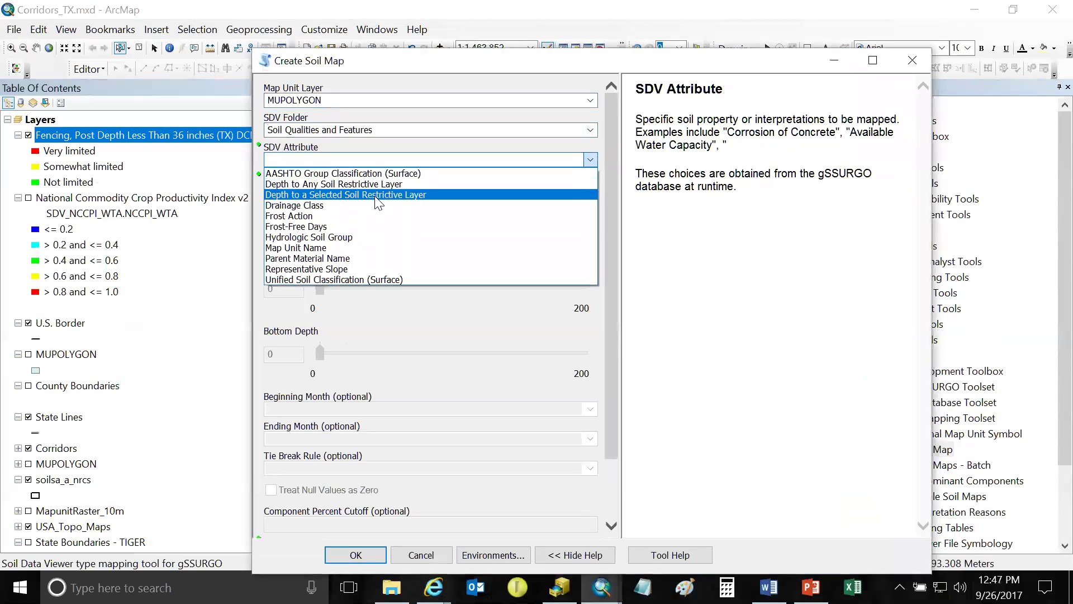
pyautogui.click(378, 196)
pyautogui.click(374, 194)
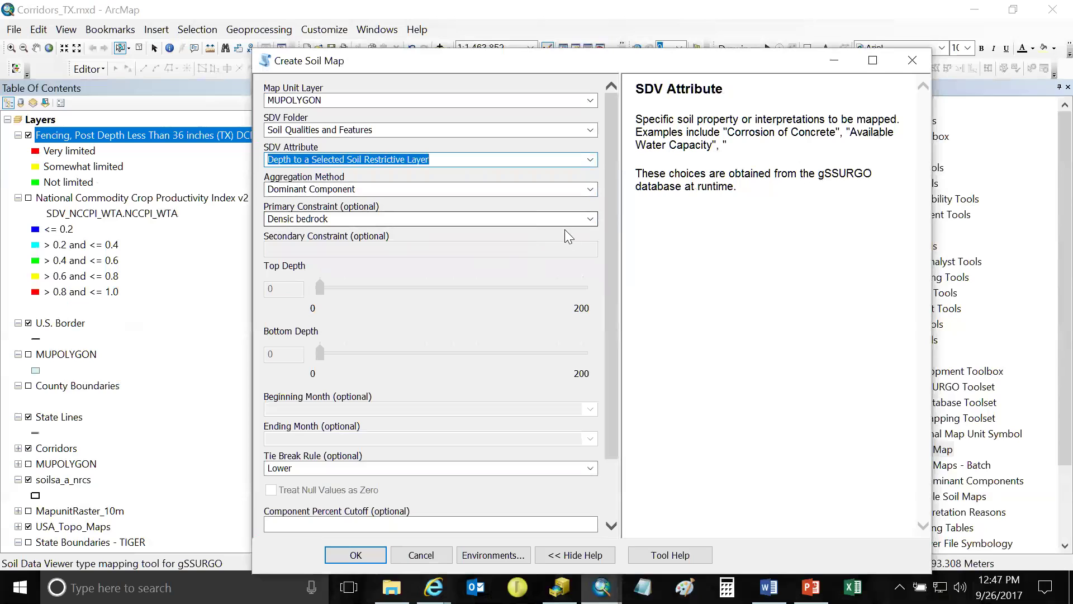
pyautogui.click(589, 219)
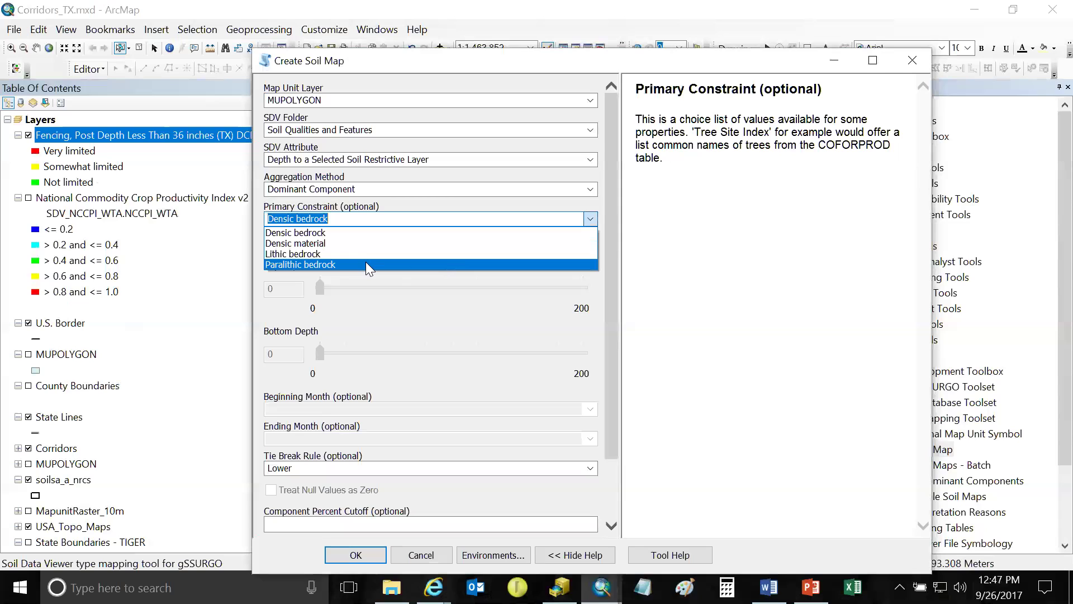
pyautogui.click(327, 233)
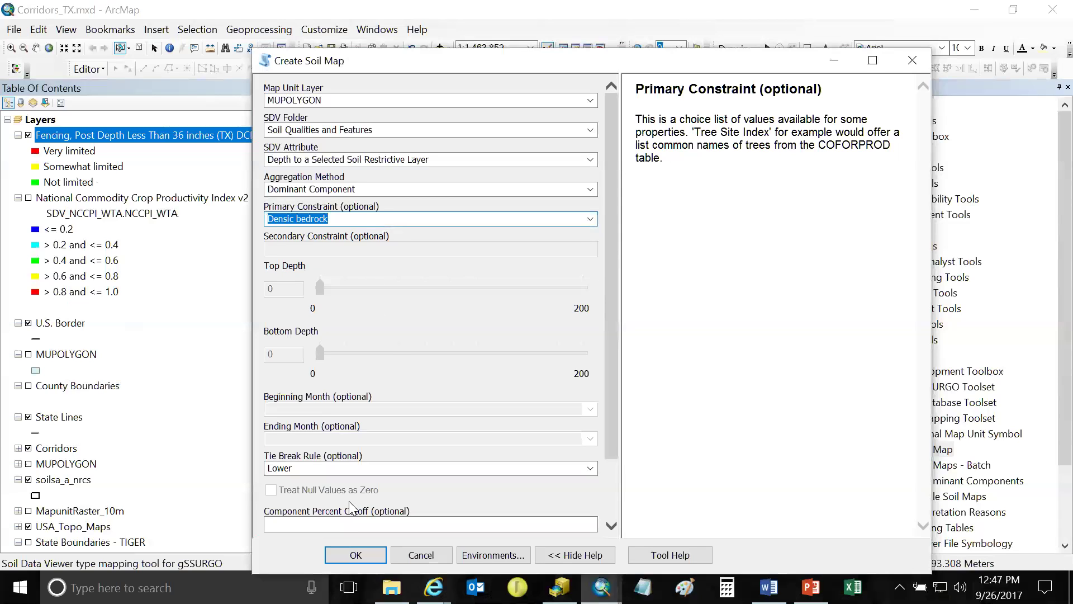
pyautogui.click(355, 556)
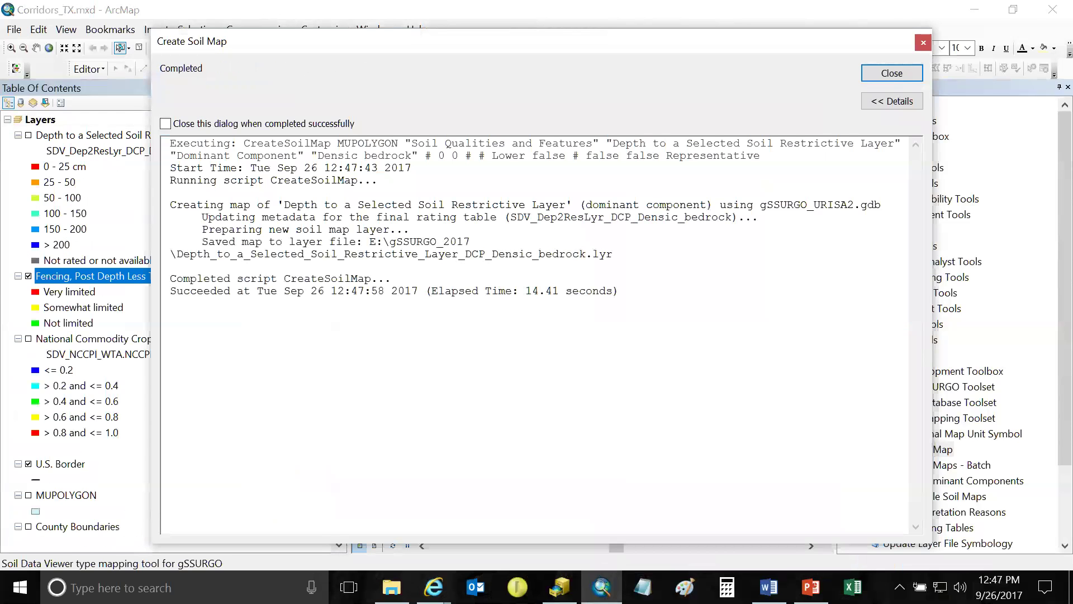
# Close the run report, hide the Fencing layer, and turn on the densic bedrock depth map.
pyautogui.click(915, 72)
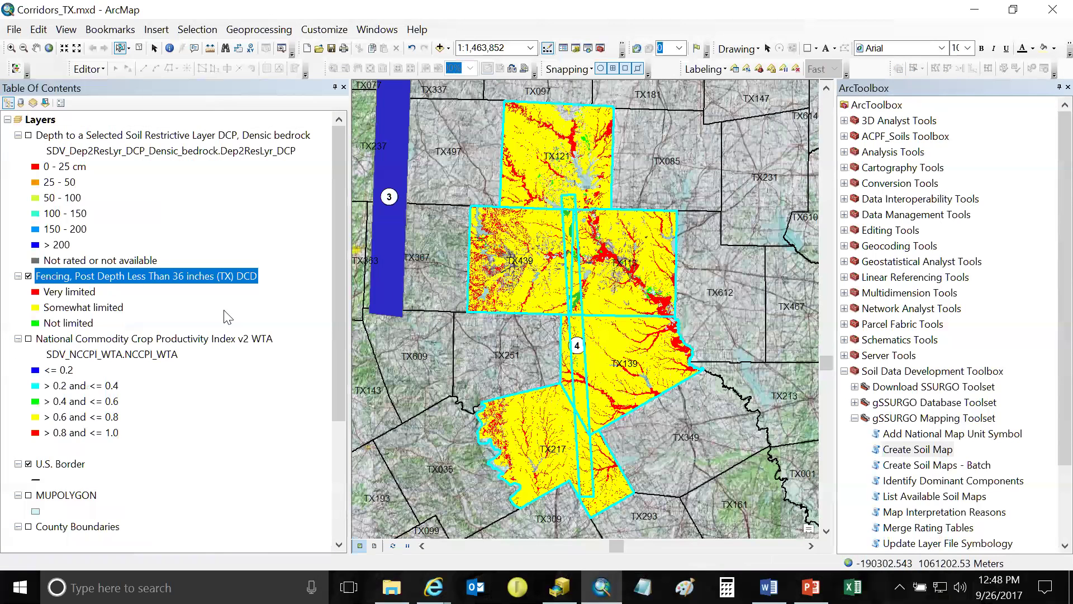
pyautogui.click(28, 276)
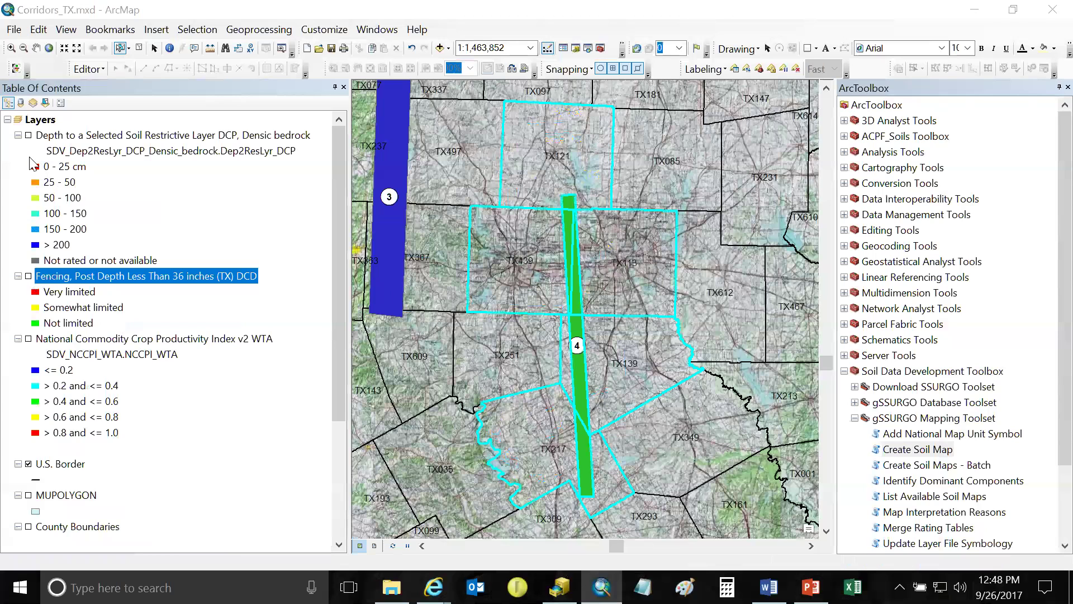
pyautogui.click(28, 136)
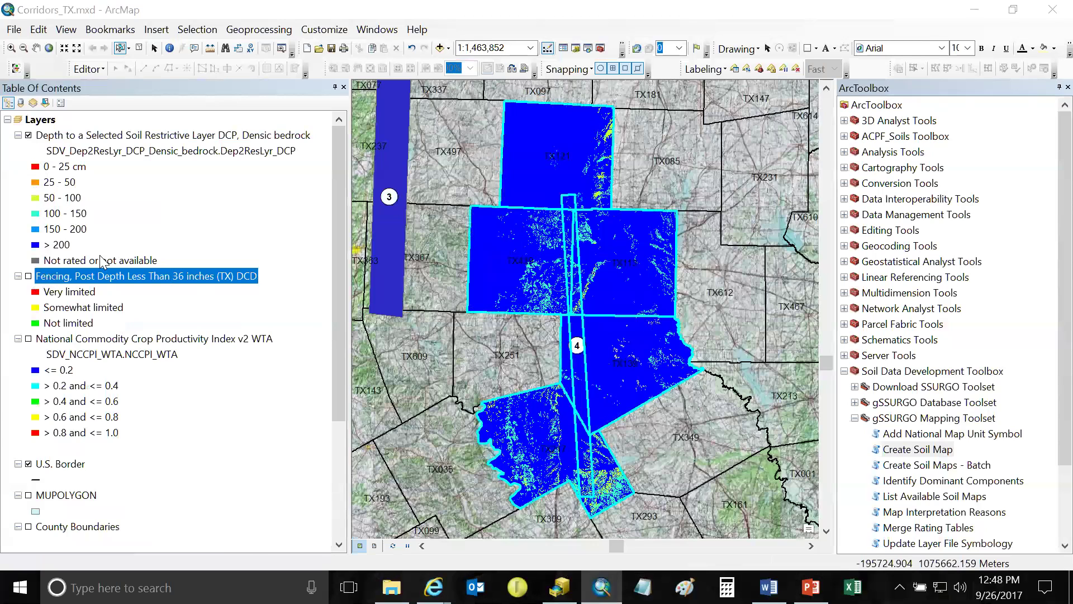
# Zoom in with two boxes onto the TX439 soil polygons.
pyautogui.click(11, 48)
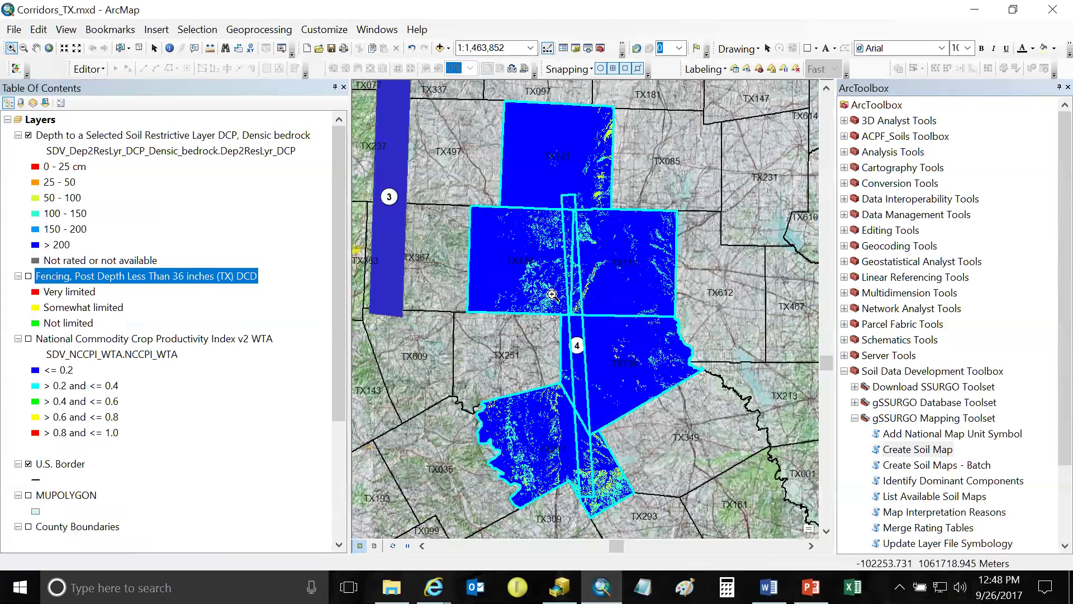
pyautogui.moveTo(519, 260); pyautogui.dragTo(604, 331)
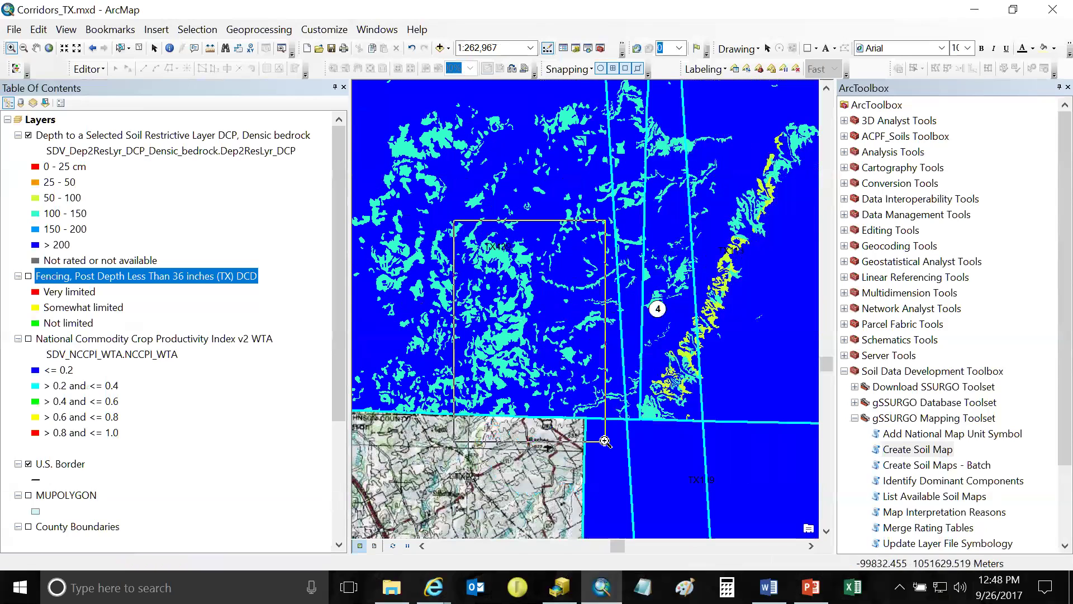
pyautogui.moveTo(474, 221); pyautogui.dragTo(608, 443)
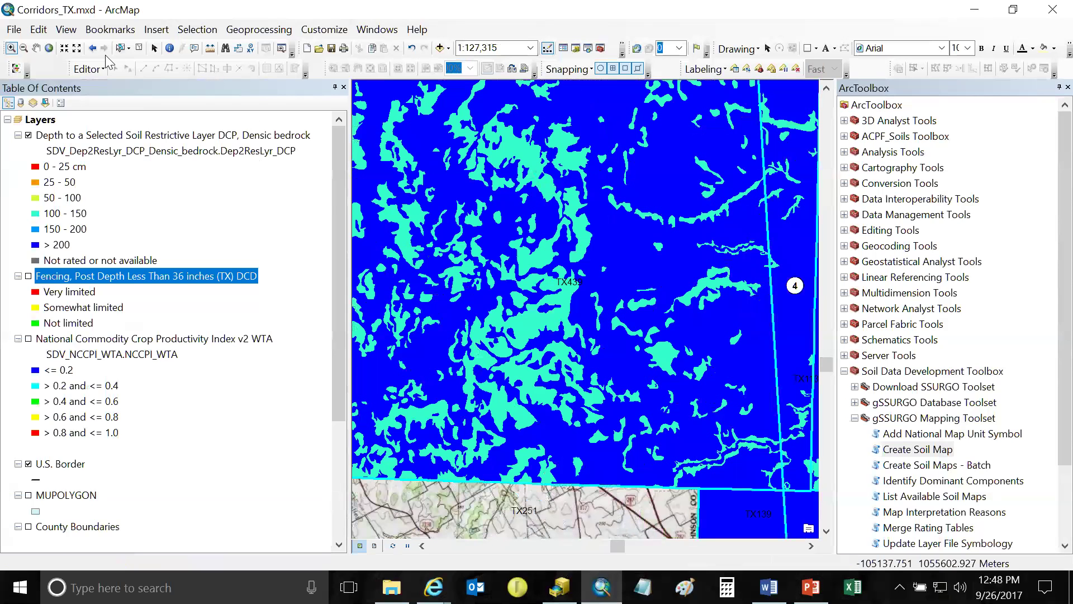
# Identify a teal soil polygon and expand its Mapunit Table to read the soil name.
pyautogui.click(170, 48)
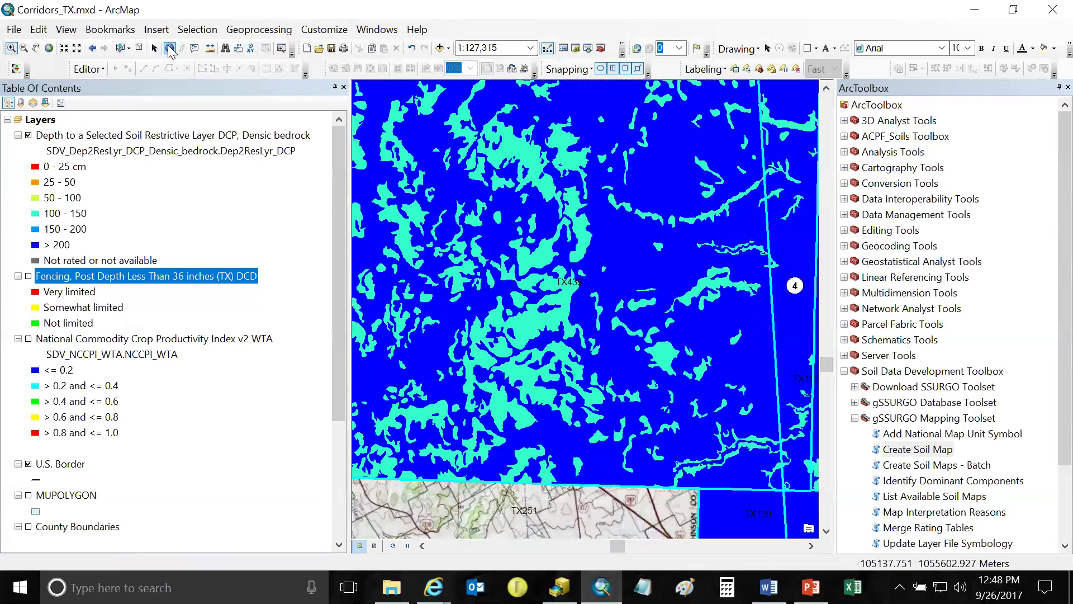
pyautogui.click(520, 326)
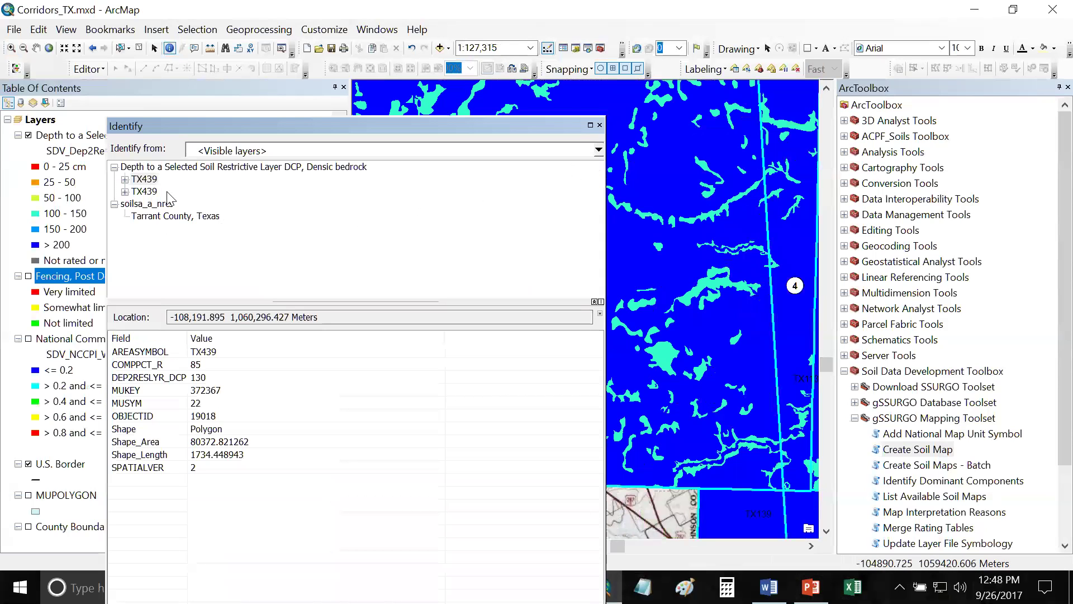
pyautogui.click(125, 180)
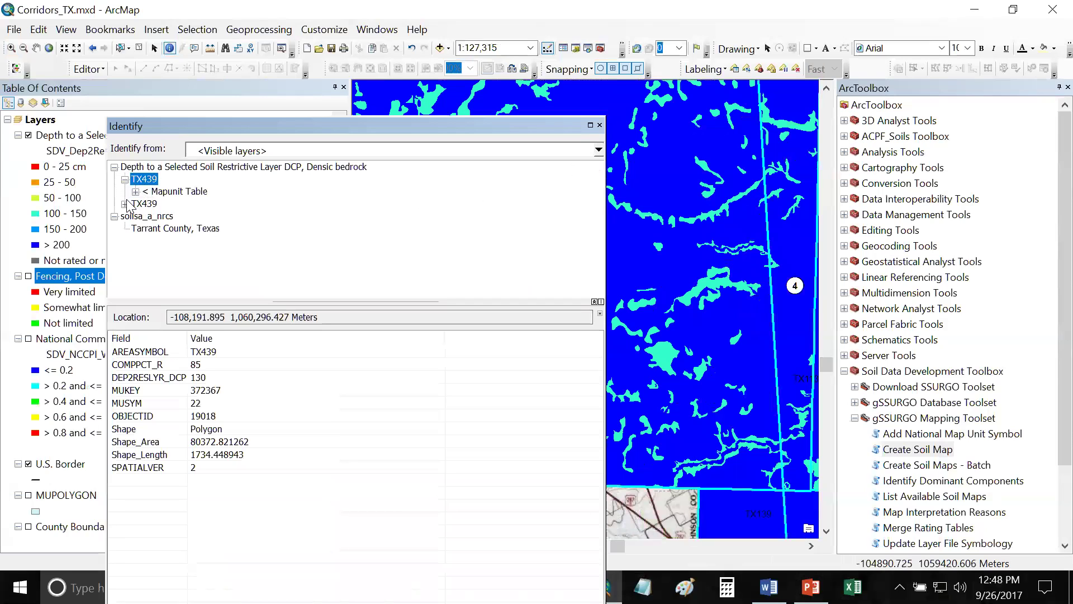
pyautogui.click(135, 191)
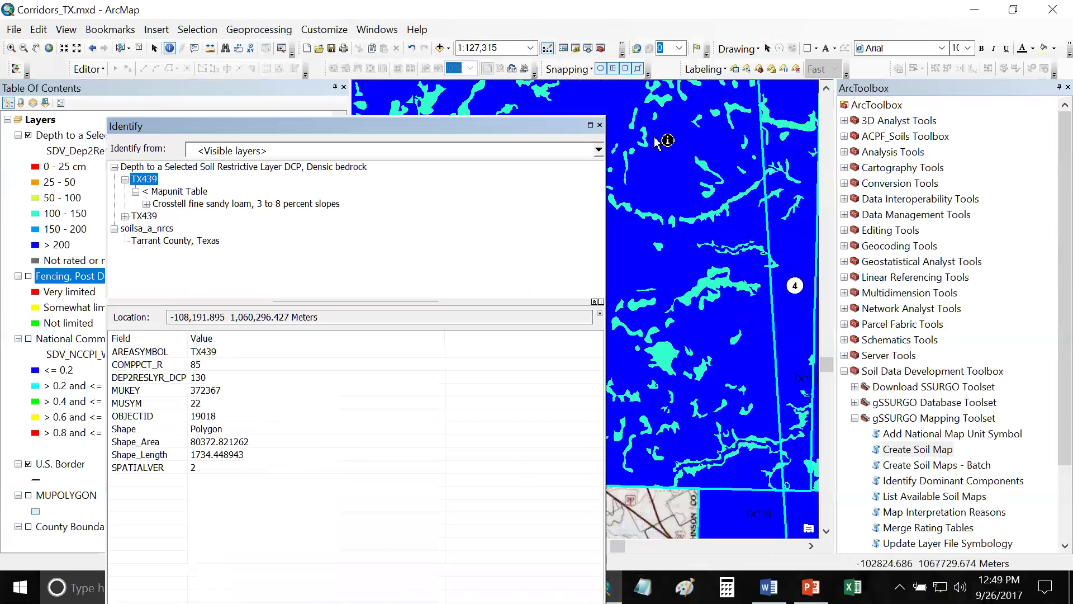
pyautogui.click(600, 125)
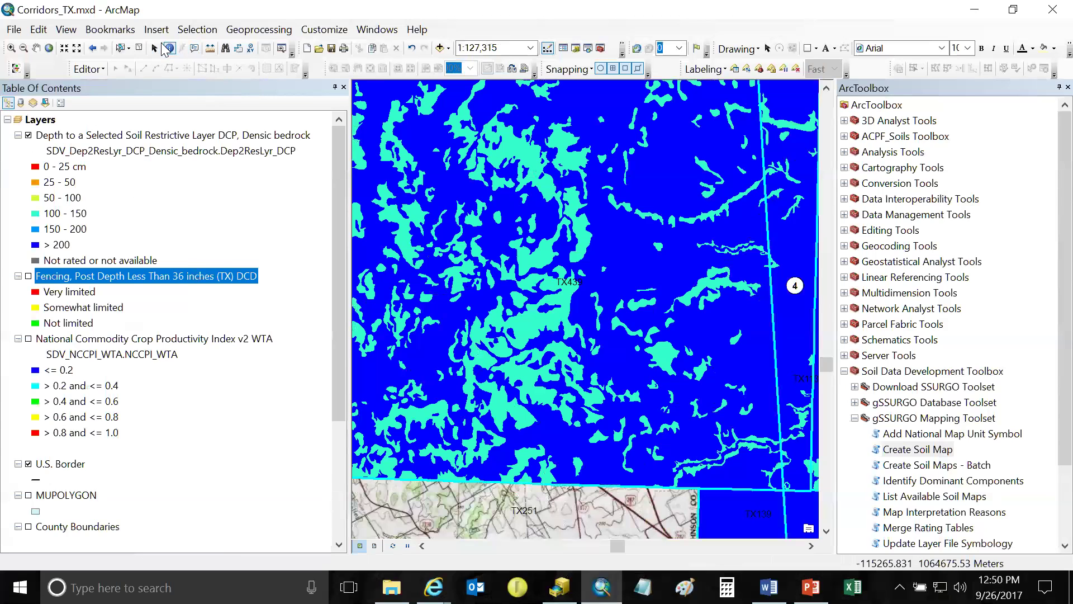
# Go back to the previous, wider map extent.
pyautogui.click(92, 48)
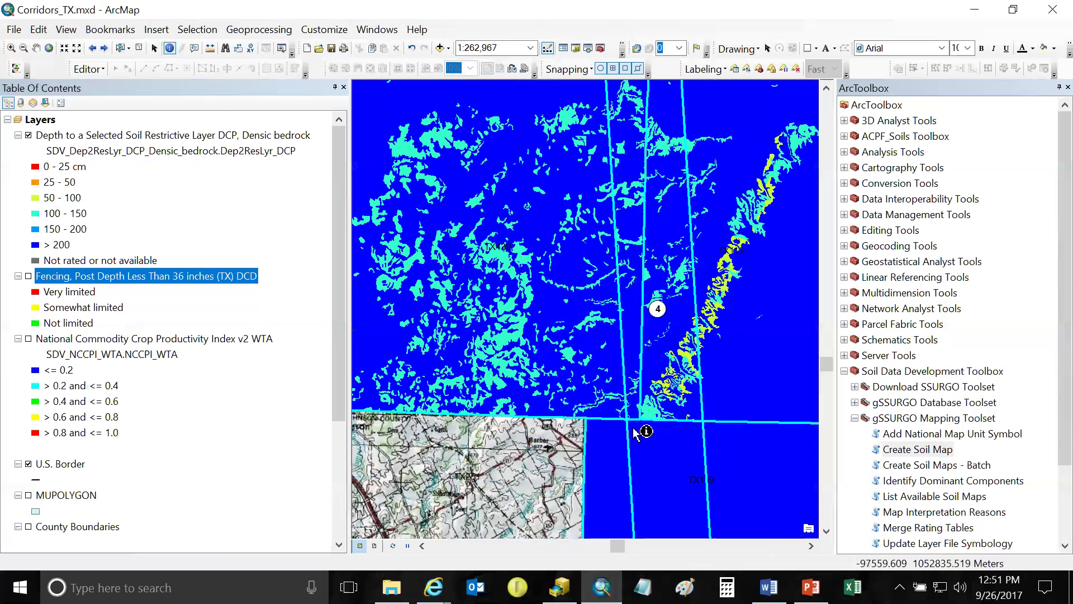
pyautogui.click(93, 49)
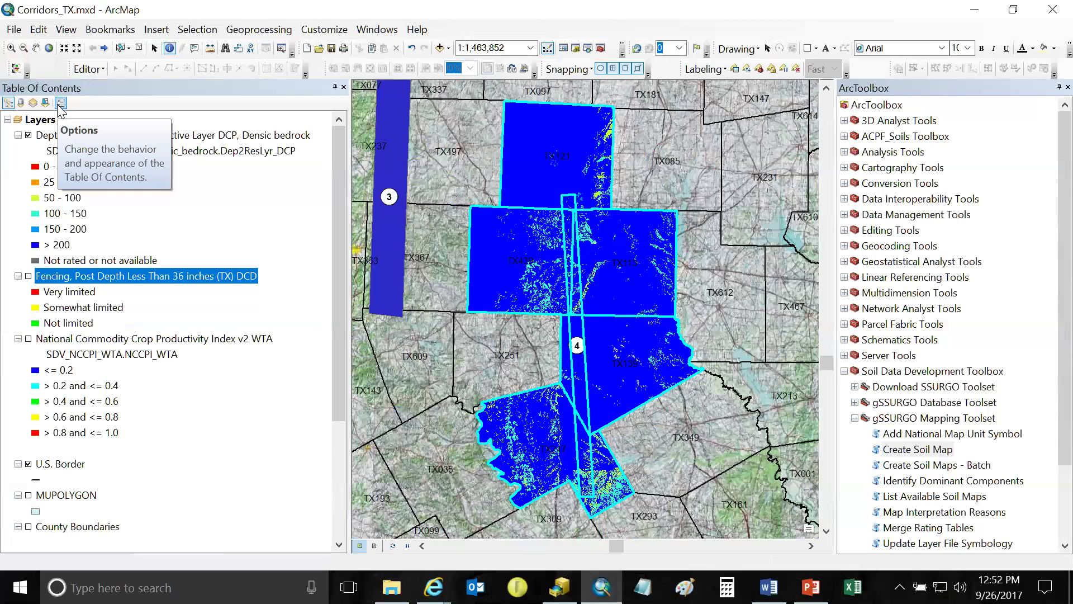
pyautogui.moveTo(810, 587)
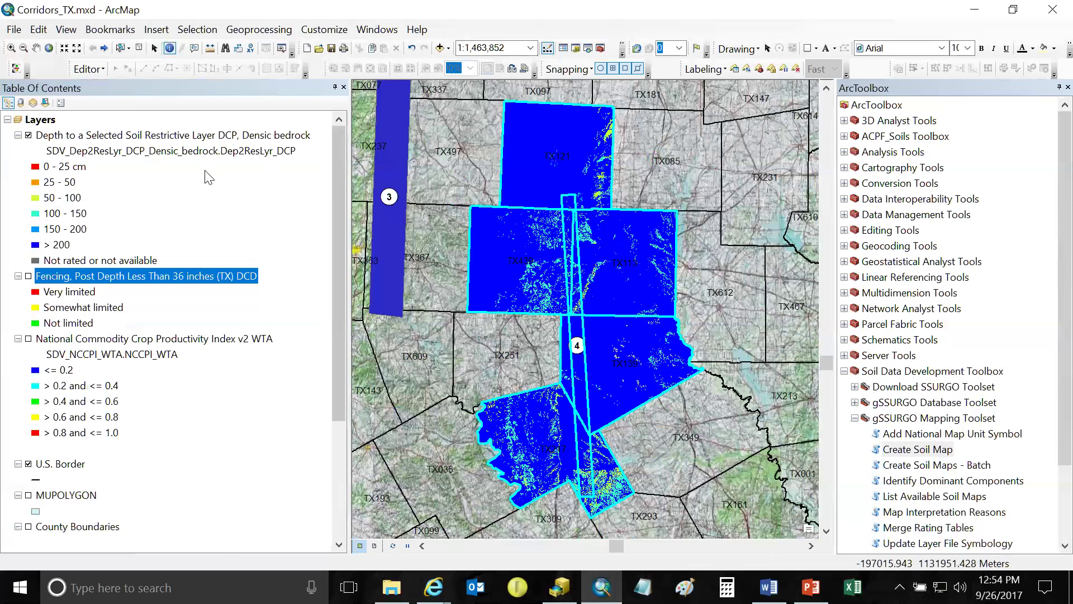
# Run Create Soil Map for Soil Qualities and Features, Depth to a Selected Soil Restrictive Layer, Paralithic bedrock.
pyautogui.doubleClick(943, 452)
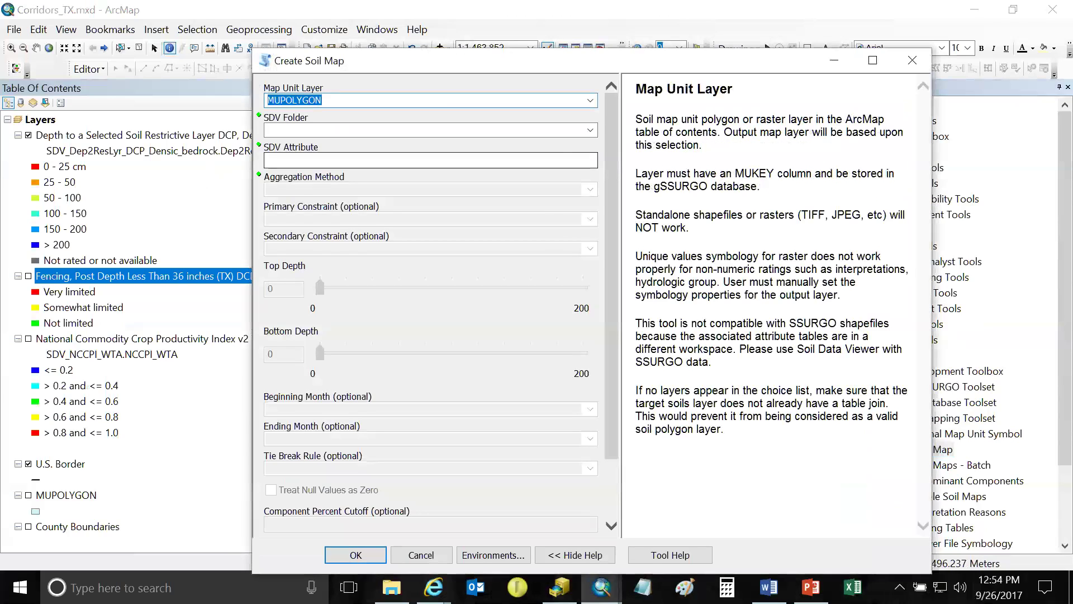
pyautogui.click(590, 130)
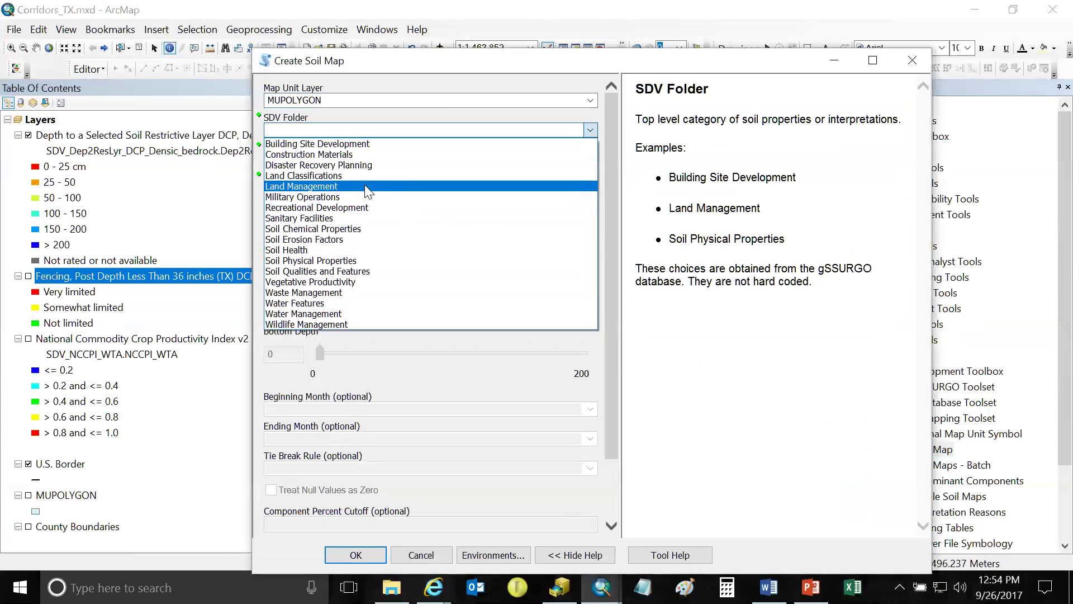
pyautogui.click(337, 272)
pyautogui.click(452, 160)
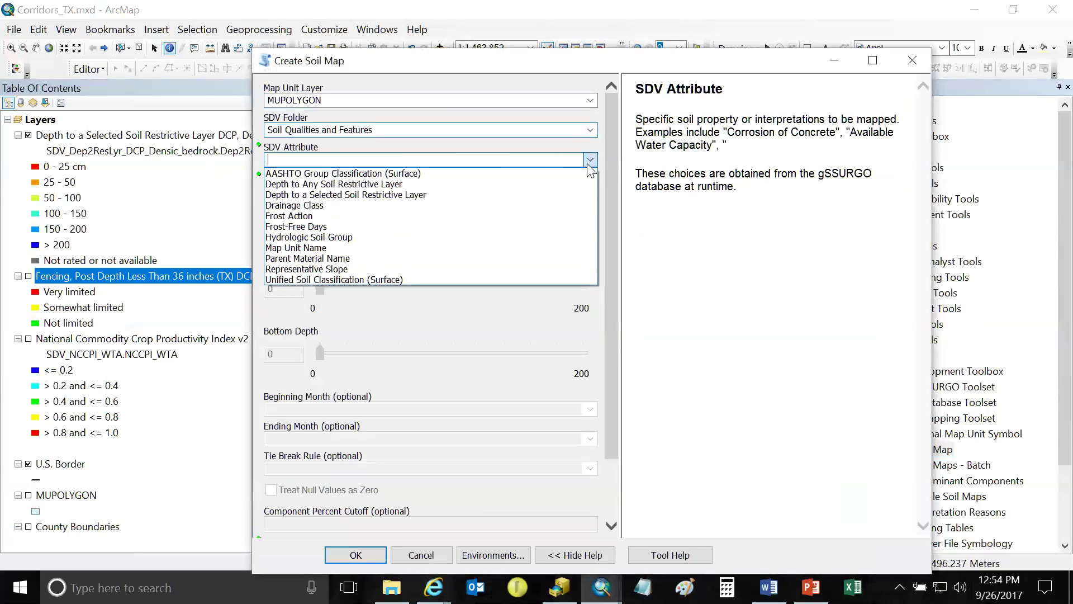
pyautogui.click(379, 186)
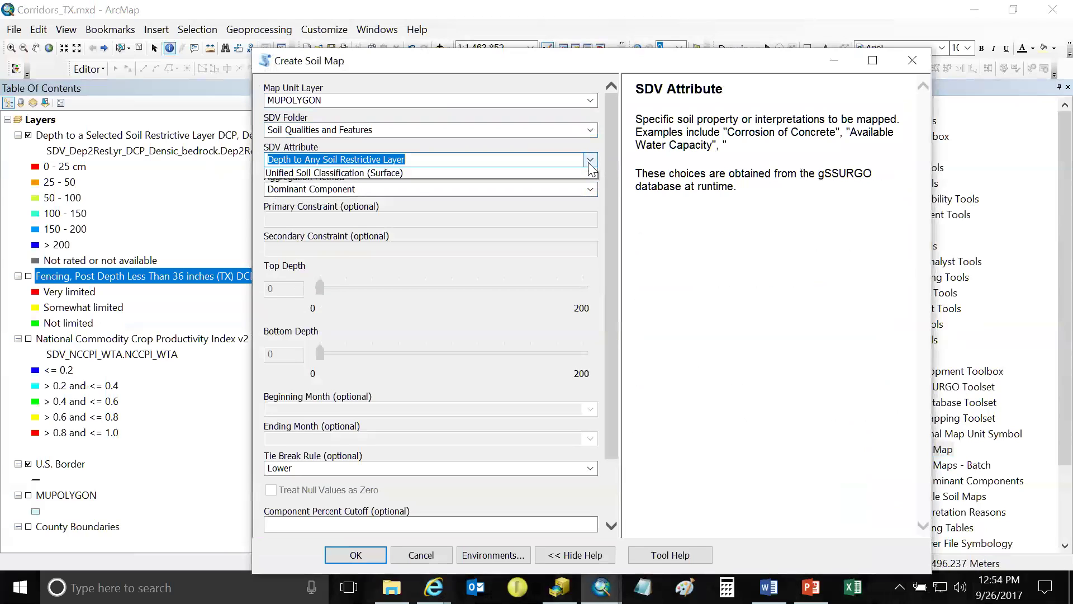
pyautogui.click(590, 161)
pyautogui.click(382, 193)
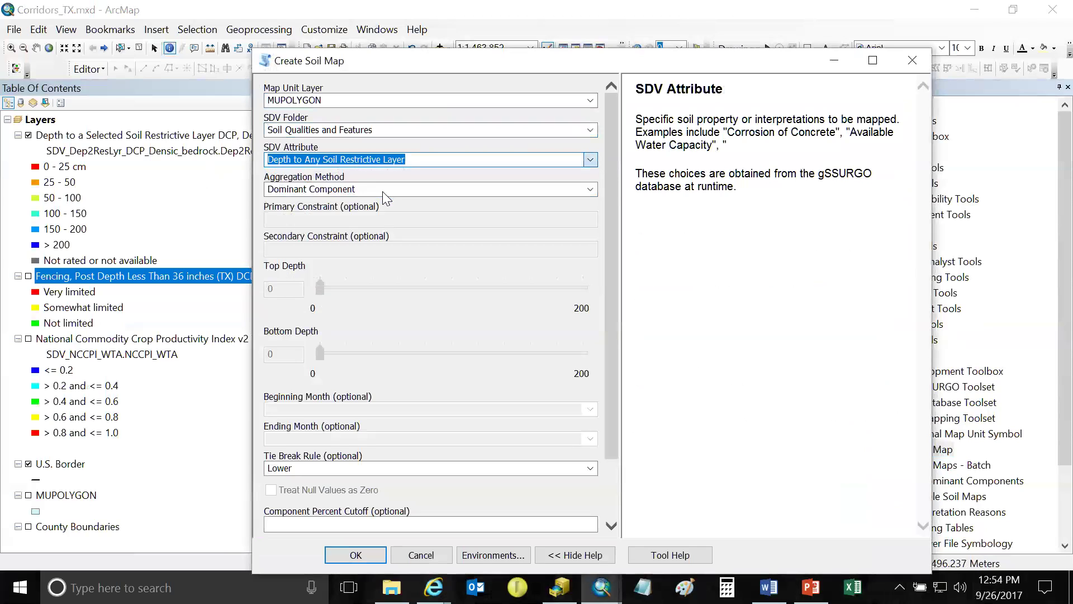
pyautogui.click(591, 220)
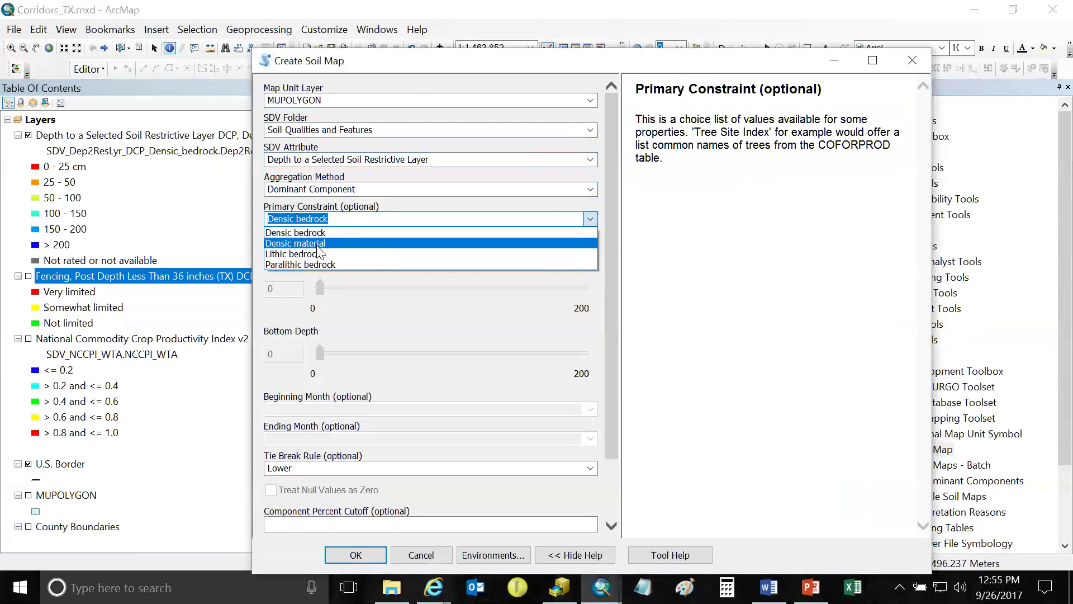
pyautogui.click(312, 264)
pyautogui.click(356, 554)
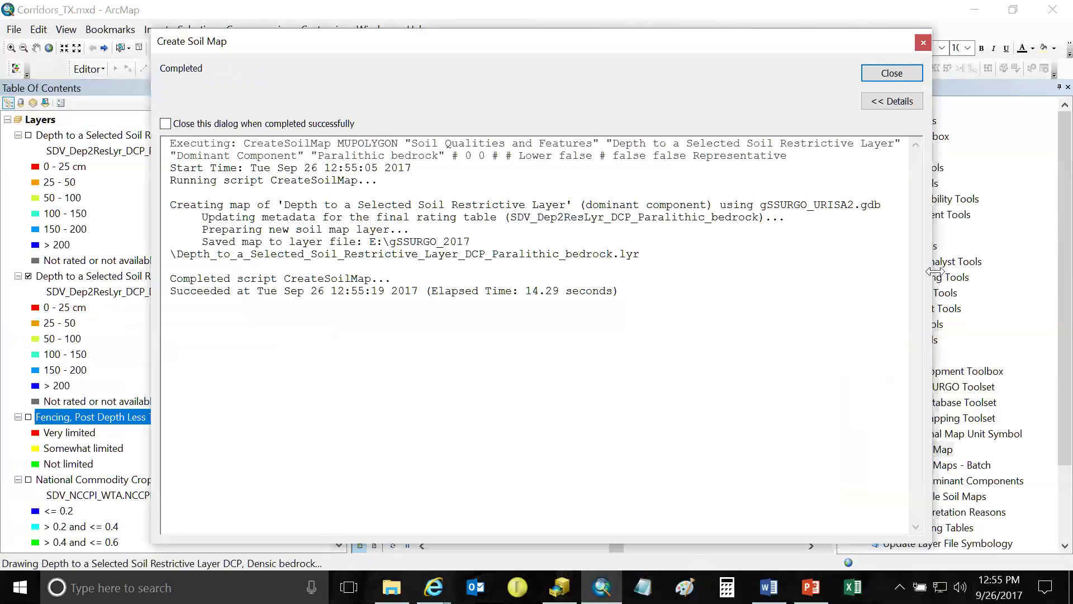
# Display the Paralithic bedrock depth layer and hide the Densic bedrock depth layer.
pyautogui.click(877, 73)
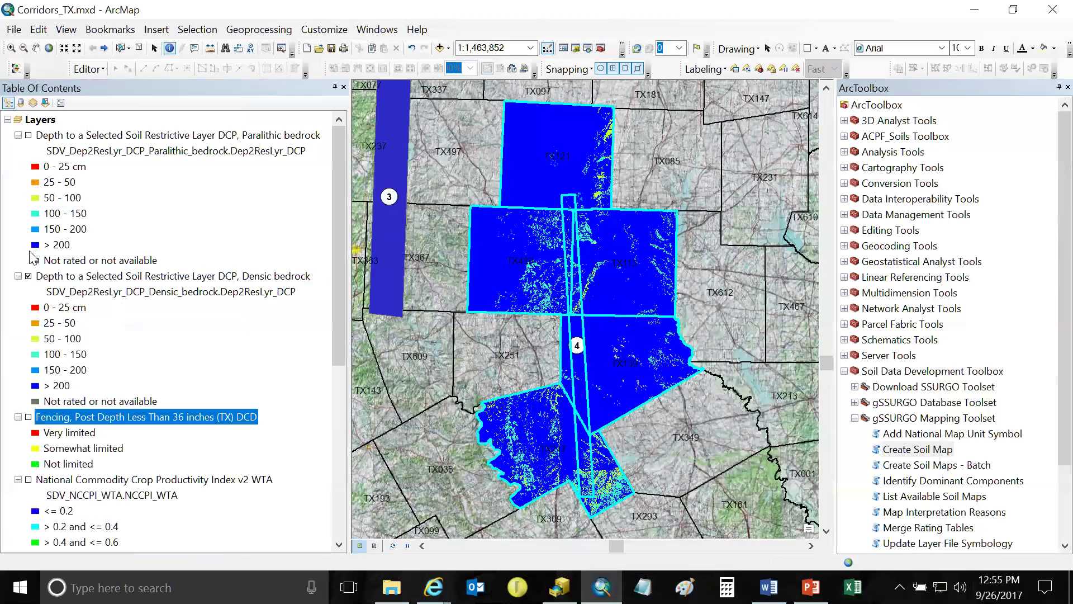
pyautogui.click(29, 275)
pyautogui.click(29, 135)
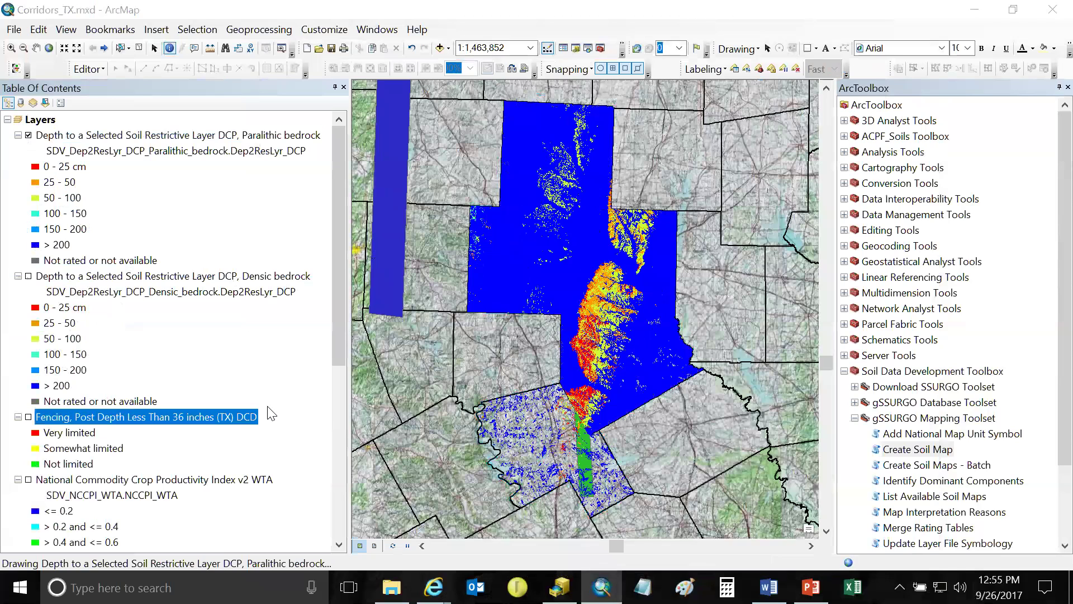
# Clear the selected survey-area features from the map.
pyautogui.click(140, 49)
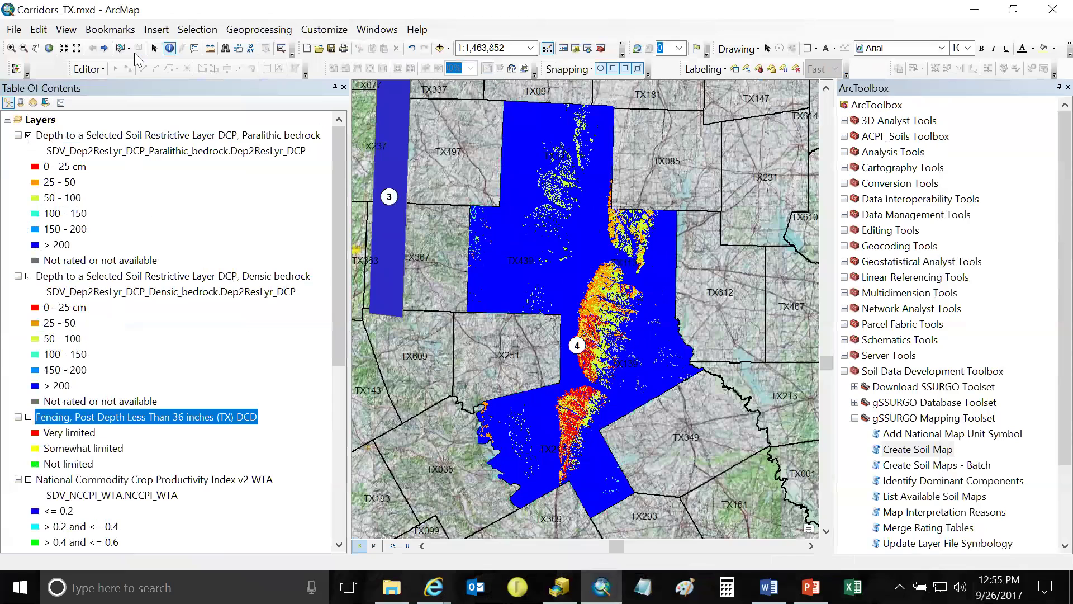